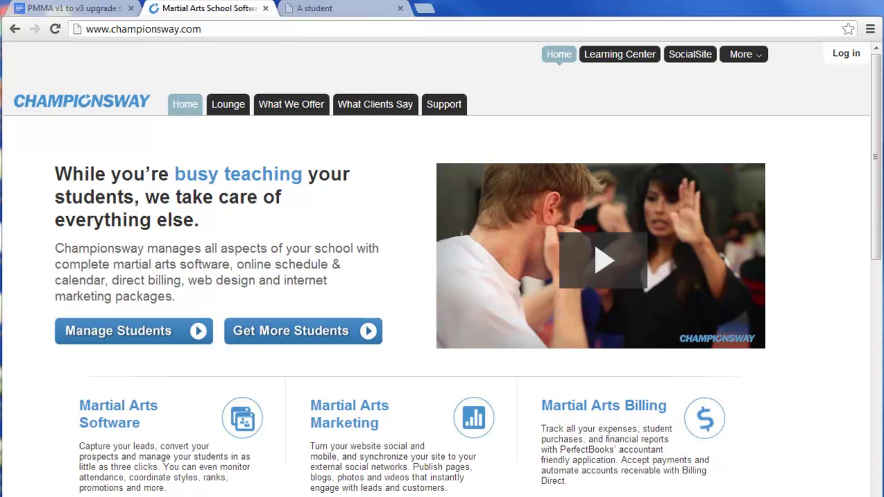
Step: In the upgrade training document, replace "ranks/stripes" with "classes" in item c under "Classes system will change"
click(105, 8)
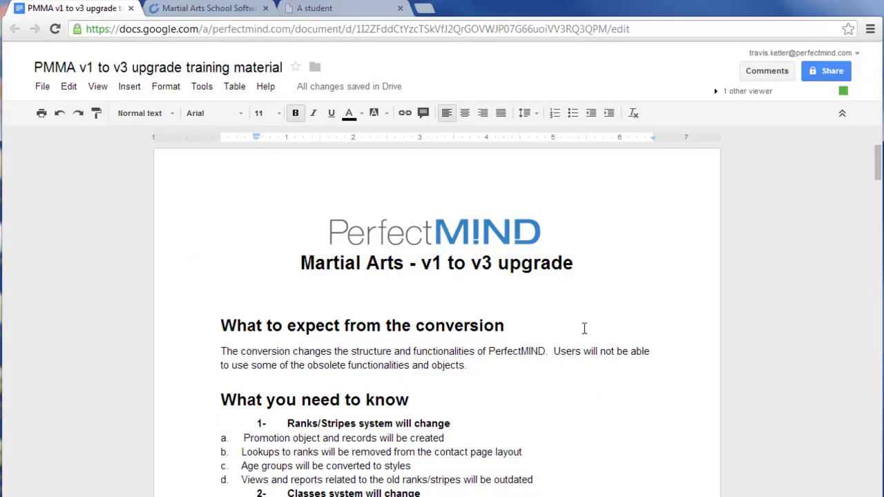
scroll(584, 329, down, 2)
scroll(584, 332, up, 1)
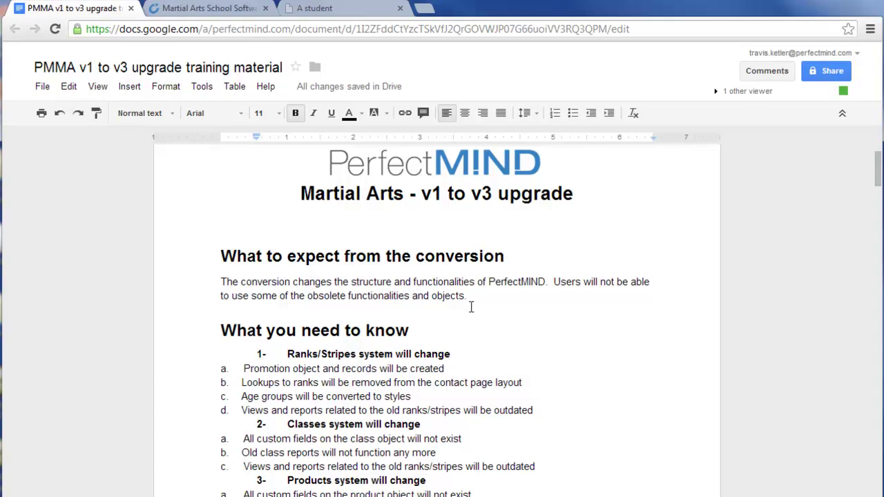
scroll(471, 306, down, 1)
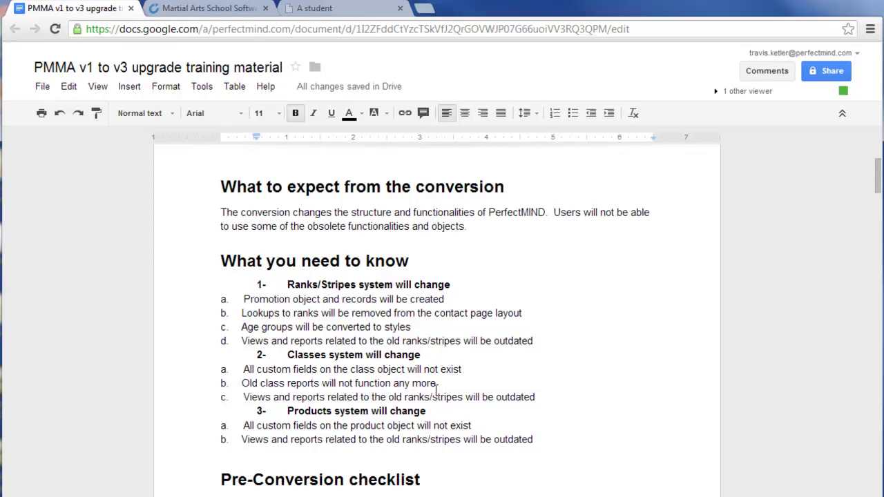
drag(406, 398, 460, 402)
text(classes)
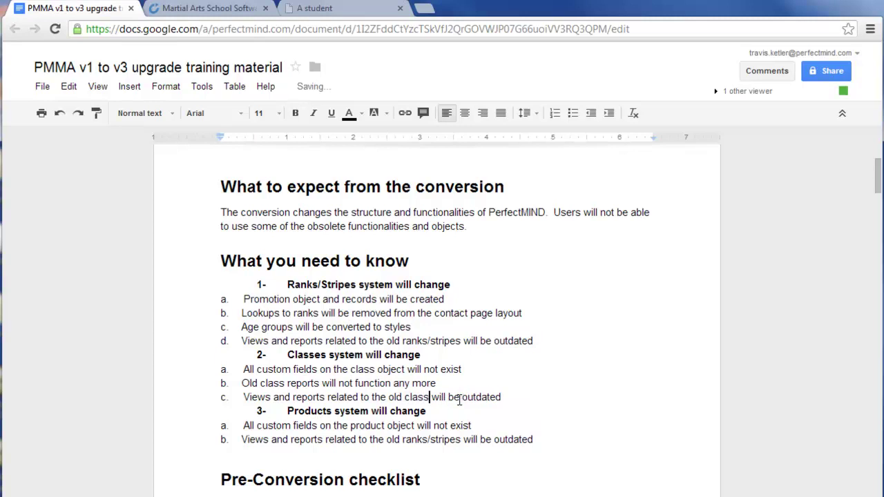
click(503, 413)
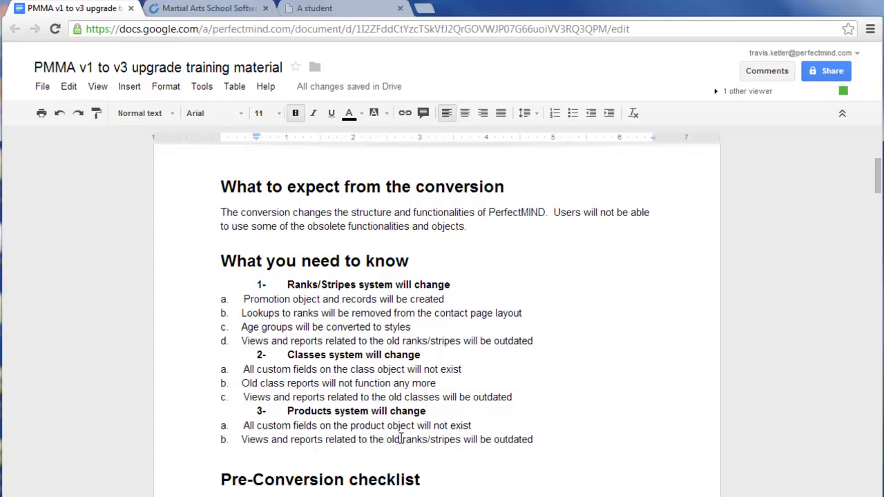
Step: Replace "ranks/stripes" with "product" in item b under "Products system will change"
drag(403, 439, 459, 444)
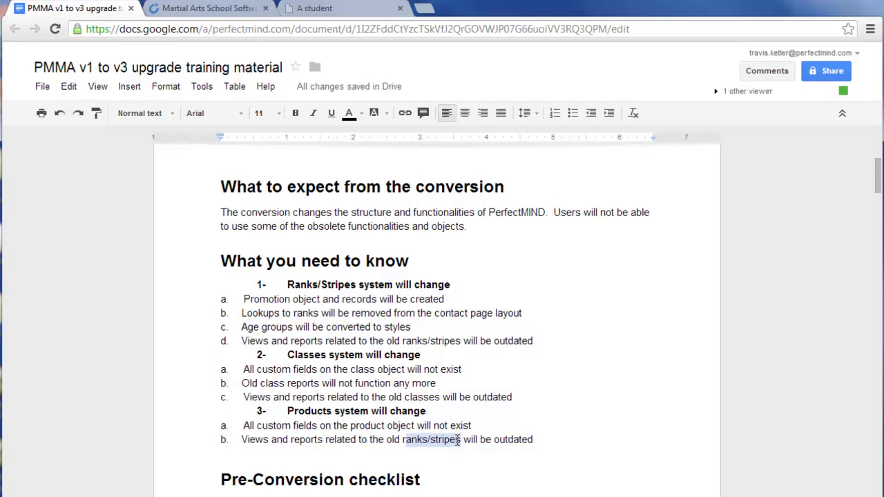
text(product)
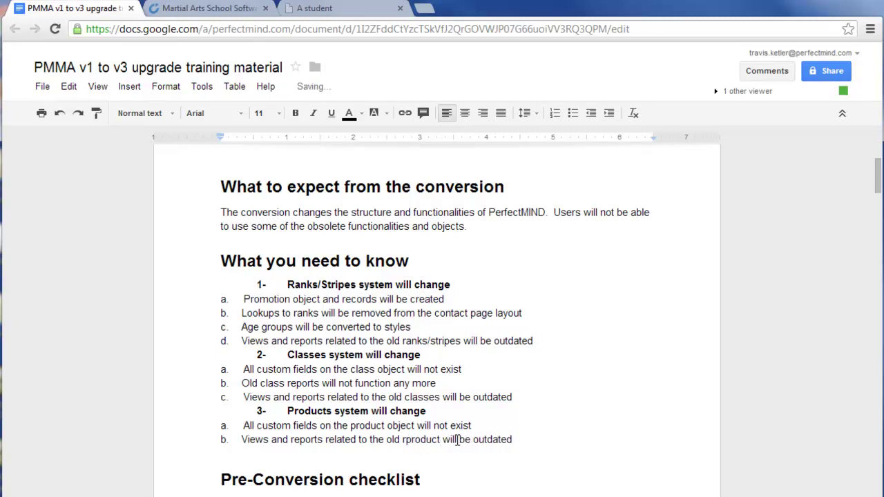
click(405, 440)
text(s)
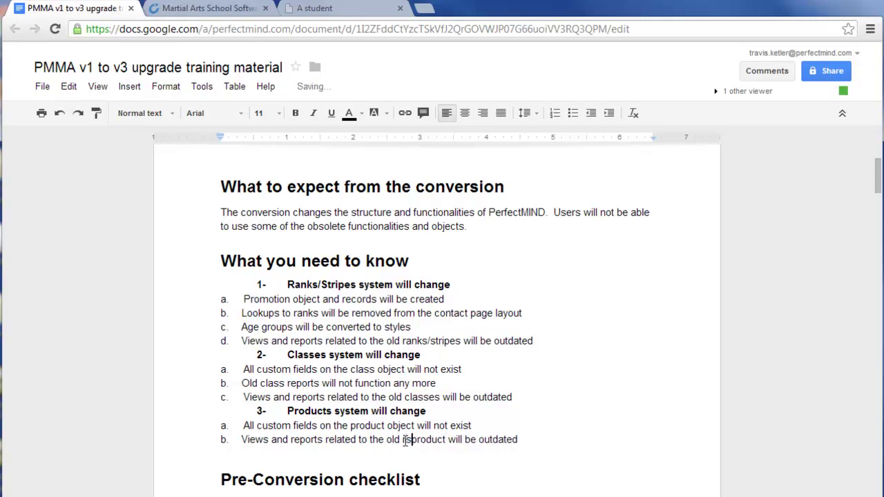
key(BackSpace)
key(BackSpace)
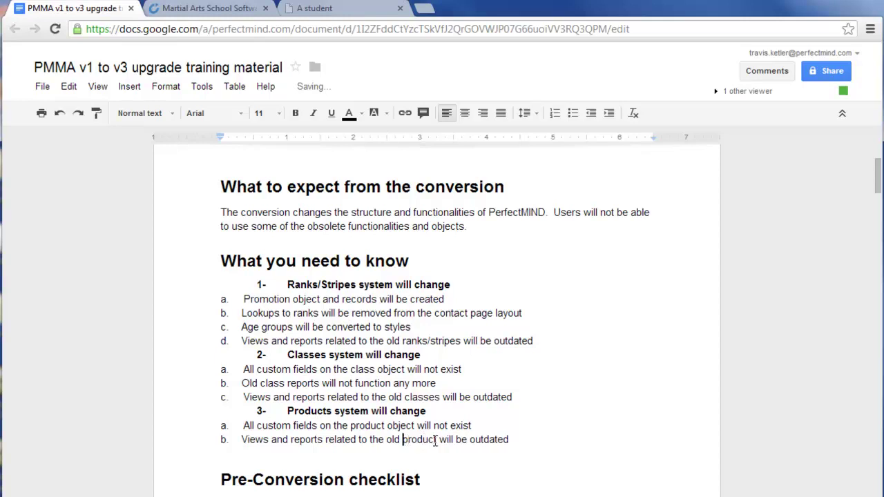
Step: Switch to Championsway, draft a new contract for the selected student from the 12-month Single template, and discard it
scroll(474, 417, down, 3)
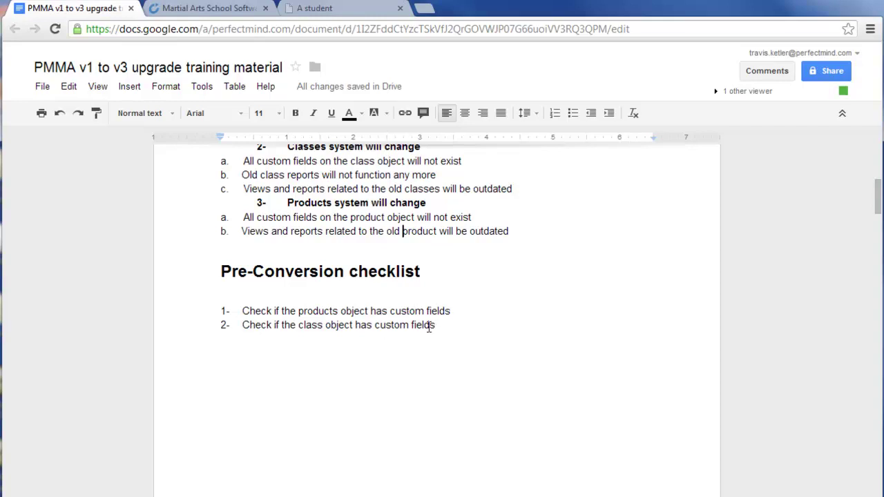
scroll(432, 339, down, 2)
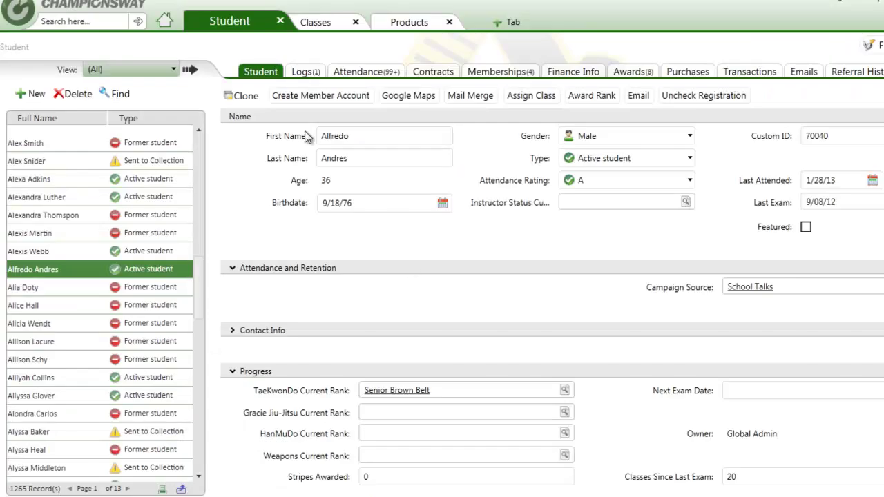
click(446, 78)
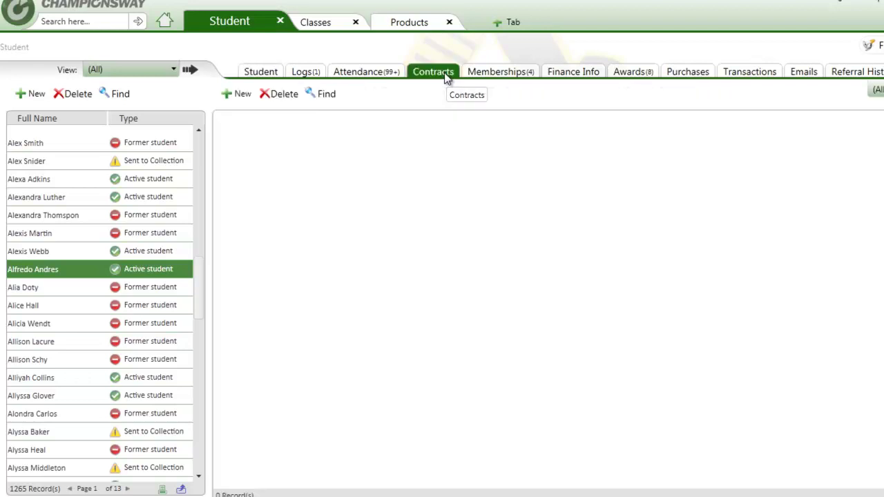
click(243, 95)
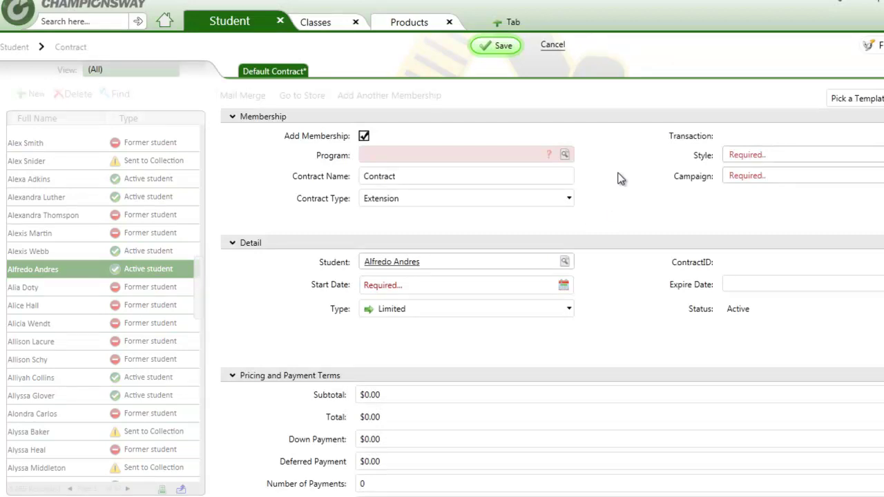
click(855, 99)
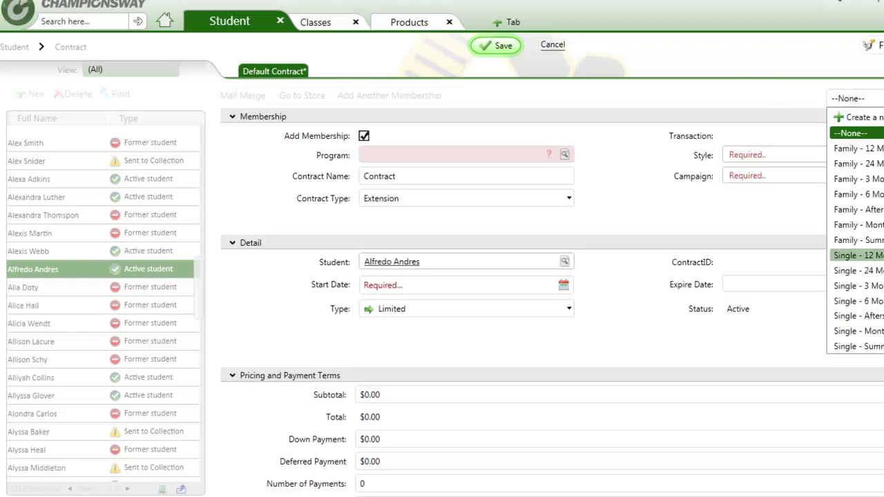
click(866, 255)
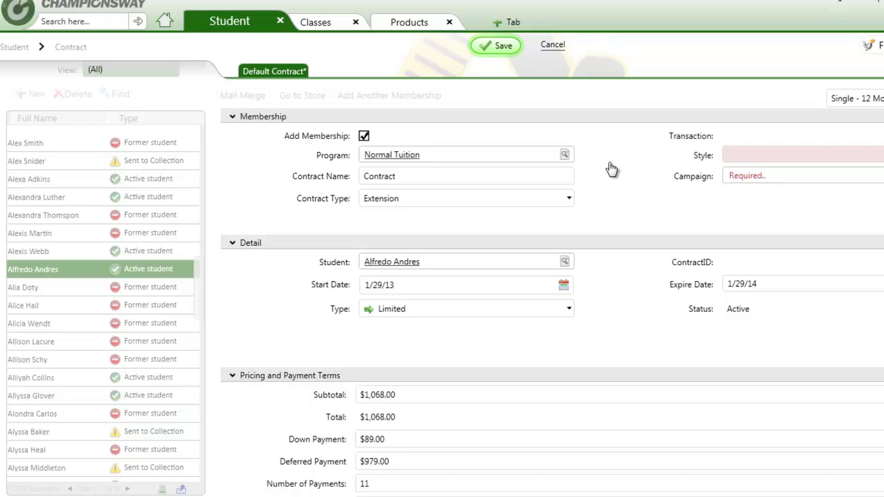
click(557, 47)
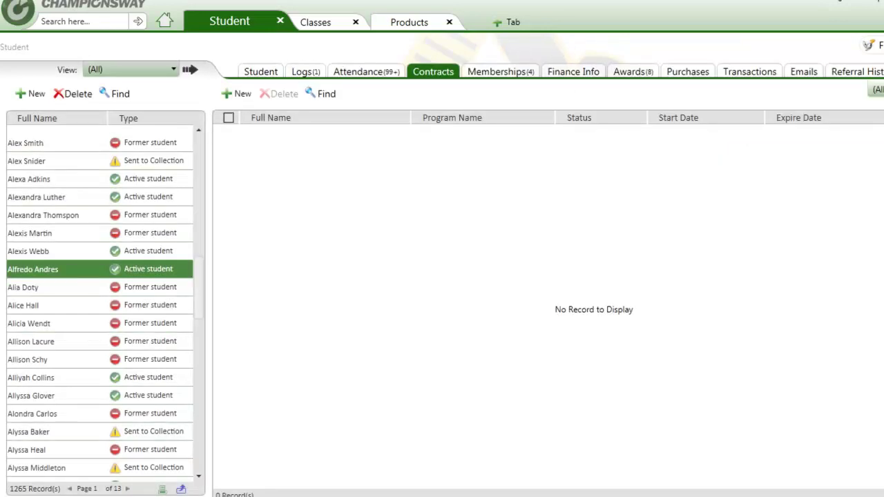
Step: Check the document's Sync Results section, and return to Championsway to view the selected student's contracts and memberships
key(alt+Tab)
scroll(352, 332, down, 5)
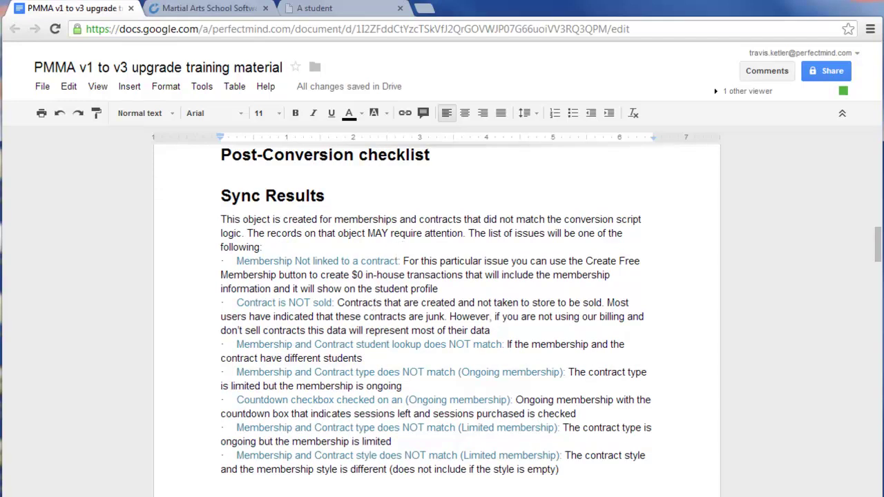
key(alt+Tab)
click(261, 72)
click(433, 72)
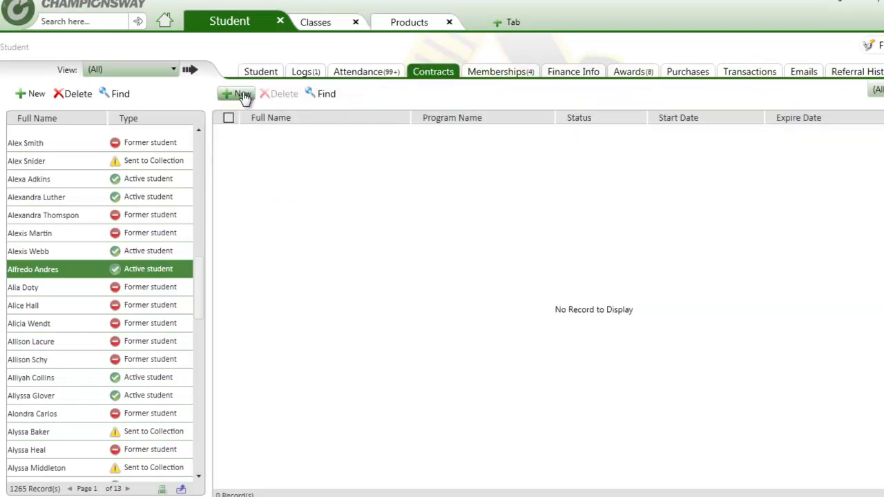
click(514, 71)
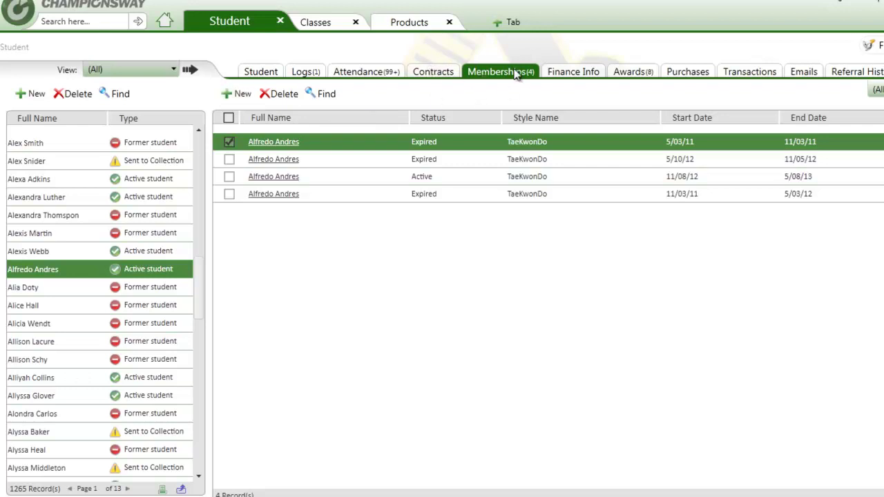
Step: Apply the 12-month Single template to another new contract with Add Membership enabled, and cancel the contract
click(435, 74)
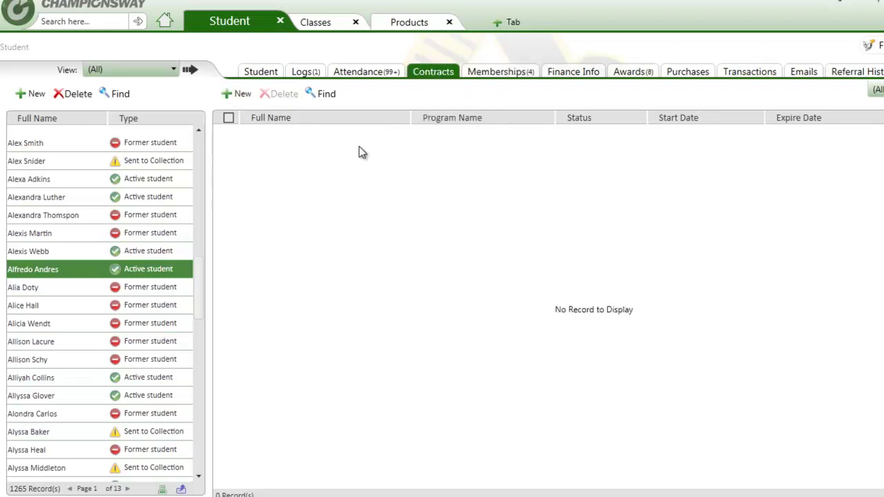
click(239, 95)
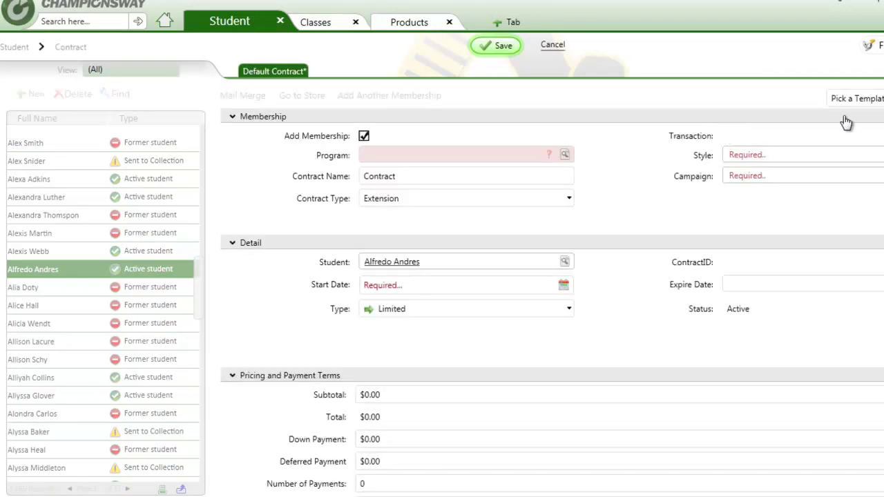
click(858, 100)
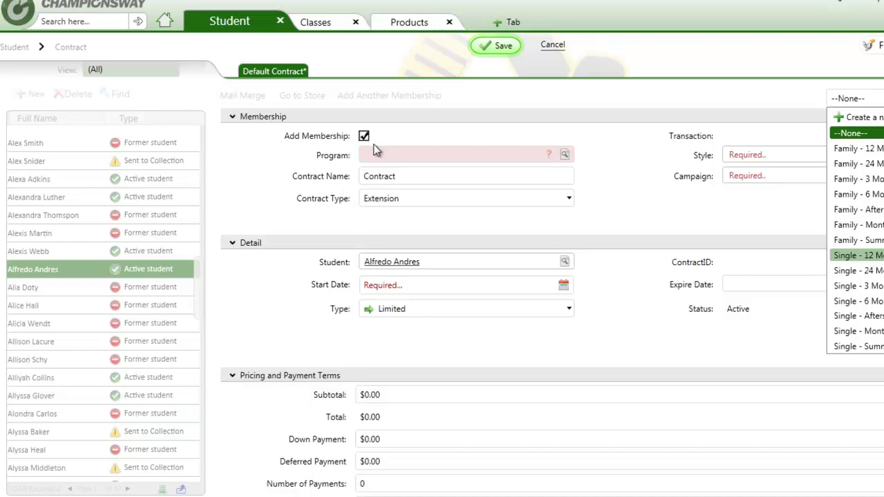
key(Return)
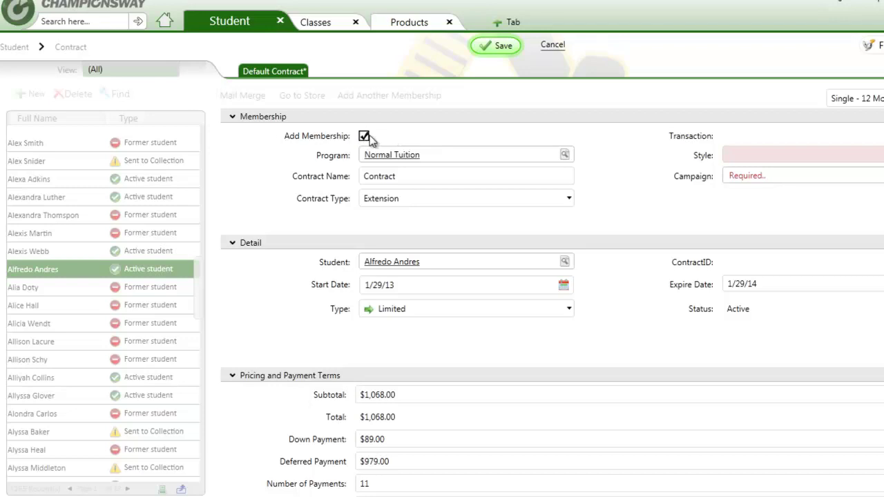
click(553, 46)
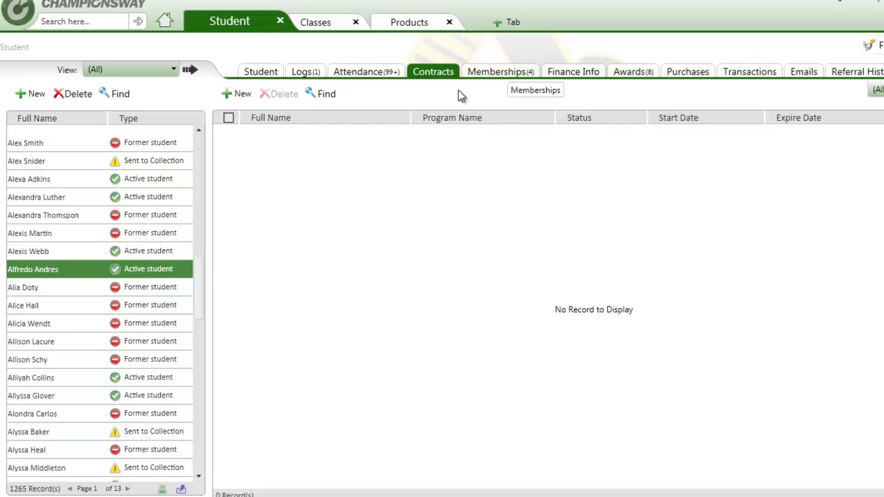
Step: Review the student's profile and contracts, and open the active TaeKwonDo membership starting 11/08/12
click(269, 71)
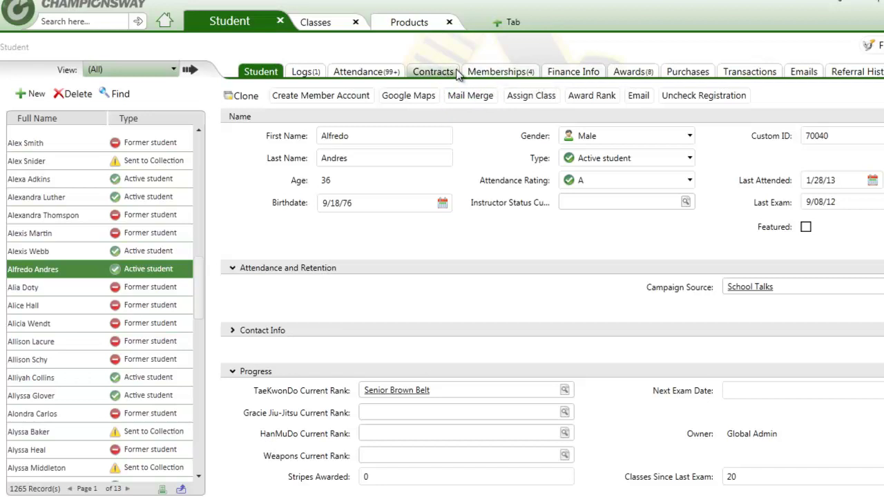
click(415, 71)
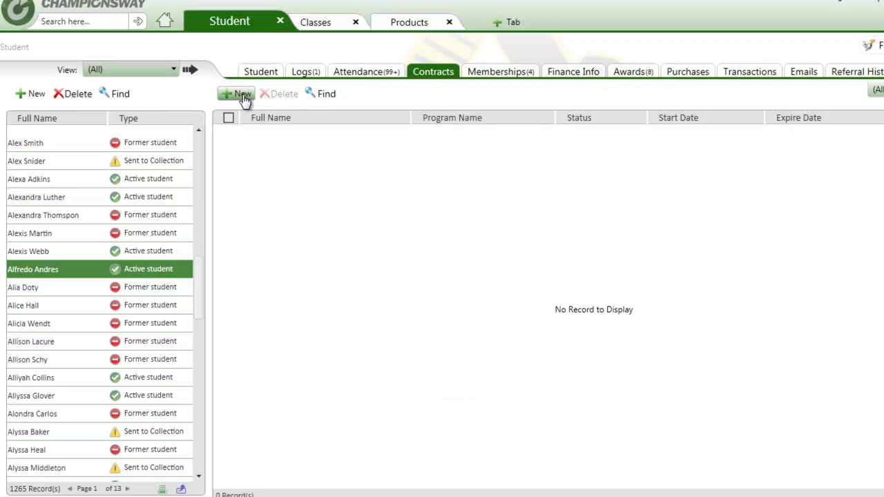
click(265, 72)
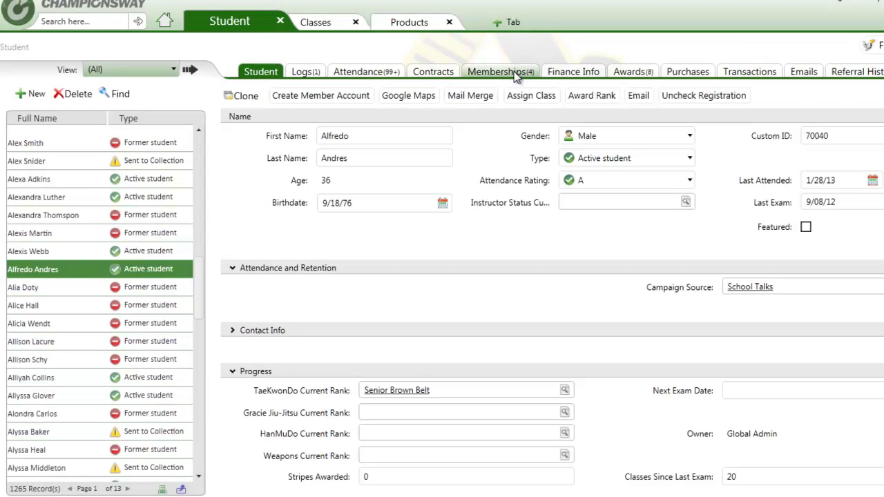
click(500, 72)
double_click(309, 177)
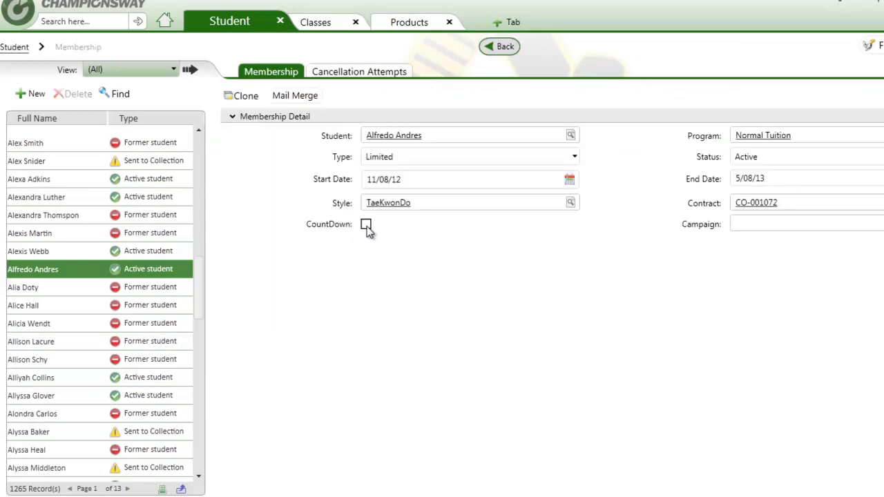
Step: Turn on the membership's CountDown option, view the available membership types, and discard the change to return to the student's profile
click(366, 224)
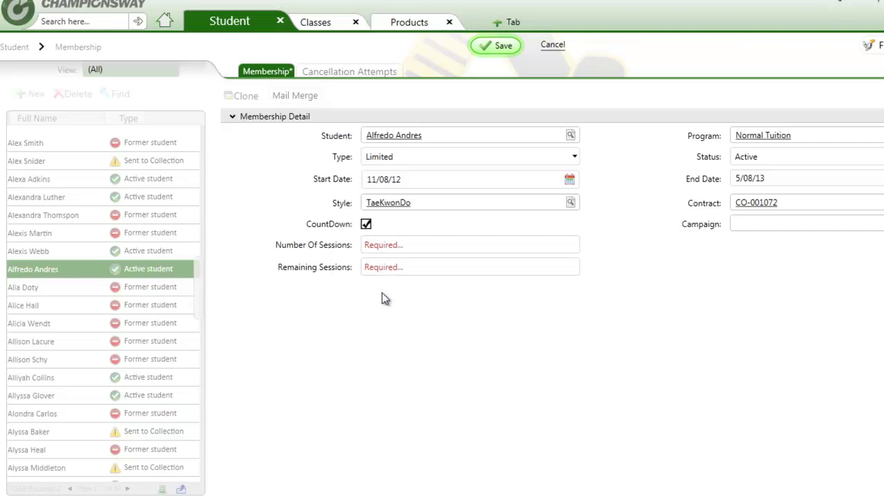
click(445, 160)
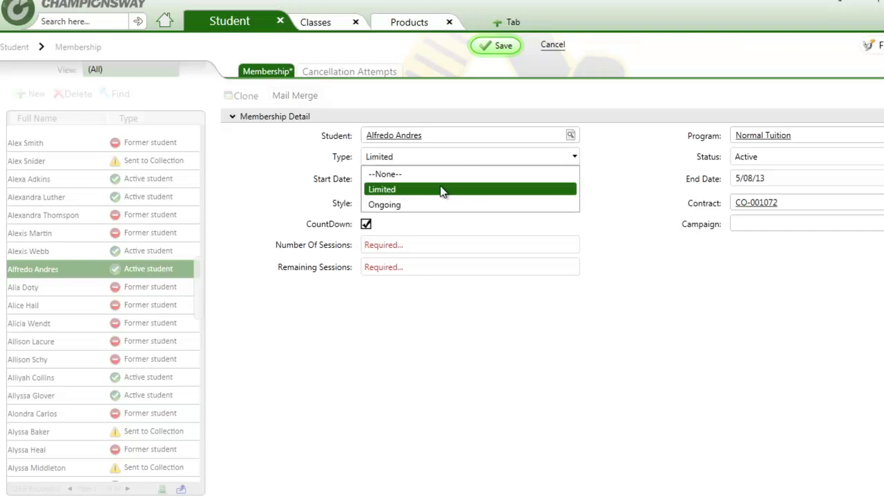
click(630, 181)
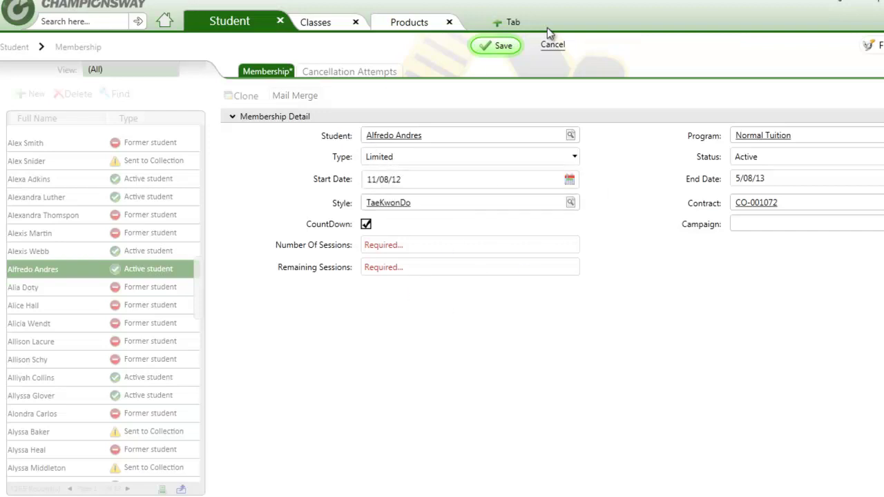
click(557, 46)
click(261, 72)
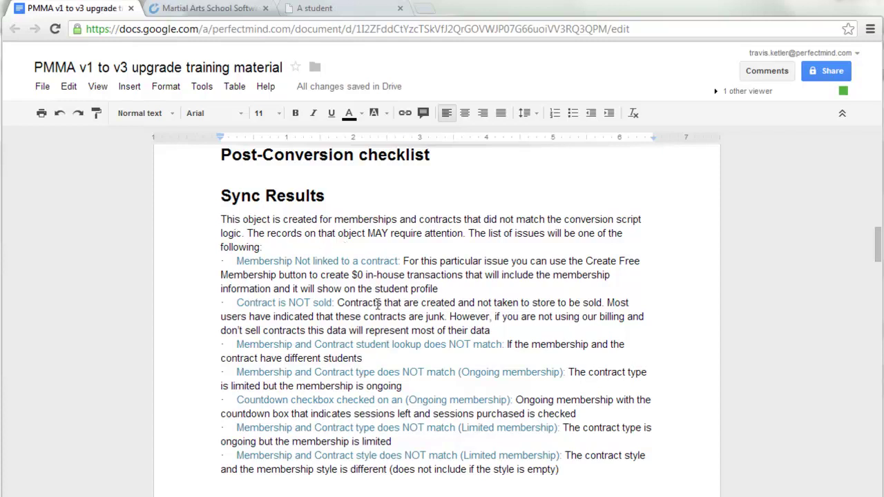
Step: Review the training document's post-conversion sections on the Contacts merge, Products Object, Reports, Views and Classes
scroll(327, 388, down, 4)
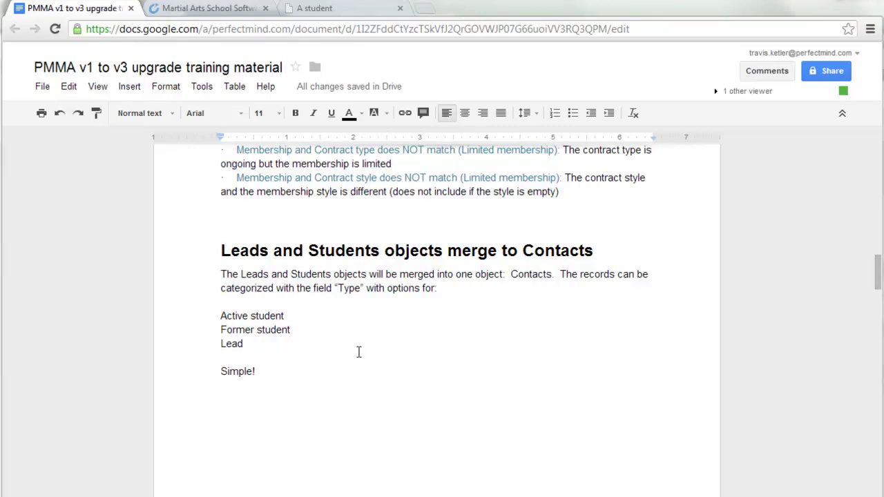
scroll(358, 352, down, 5)
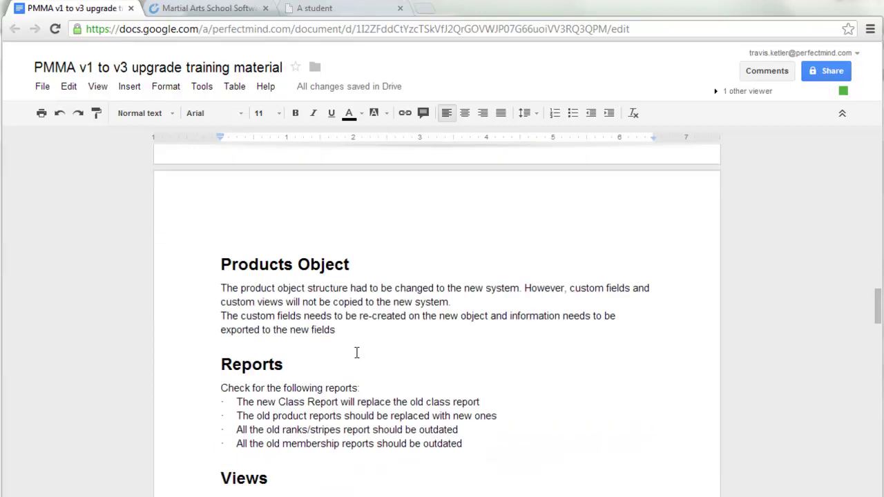
scroll(356, 353, down, 2)
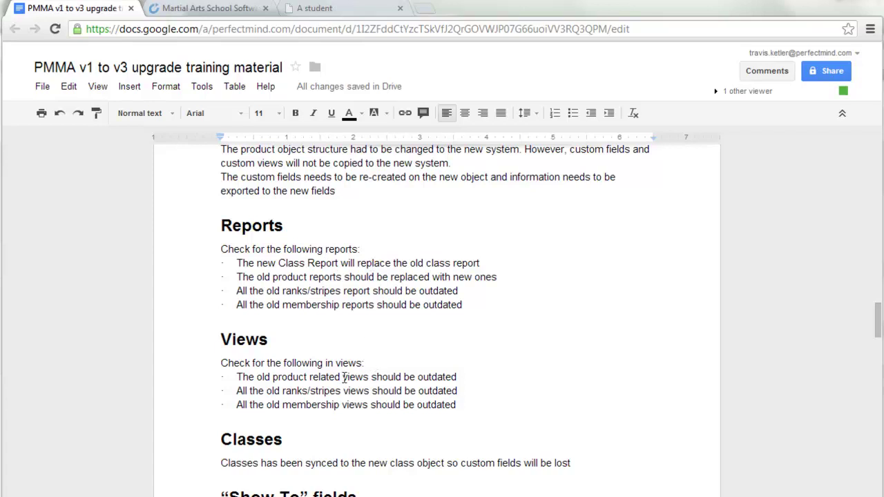
Step: Review the training document's "Show To" fields, Workflows, and Email Lists and documents sections, and return to the document's beginning
scroll(387, 375, down, 1)
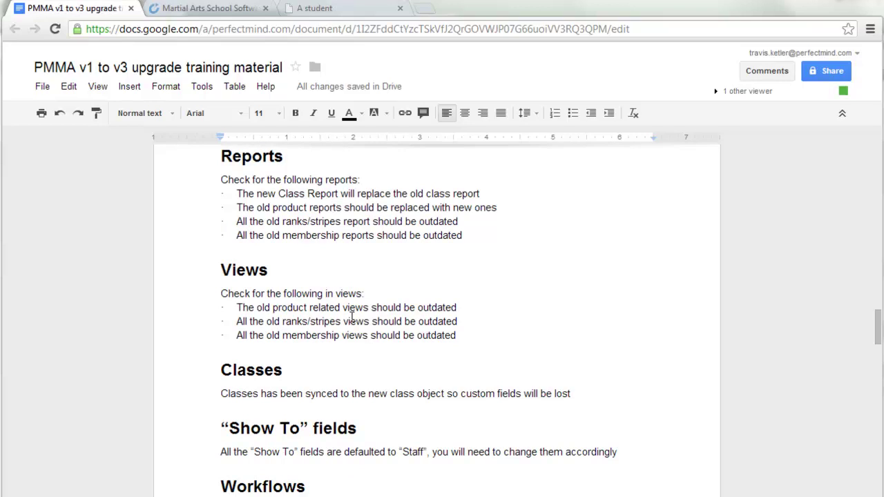
scroll(350, 317, down, 3)
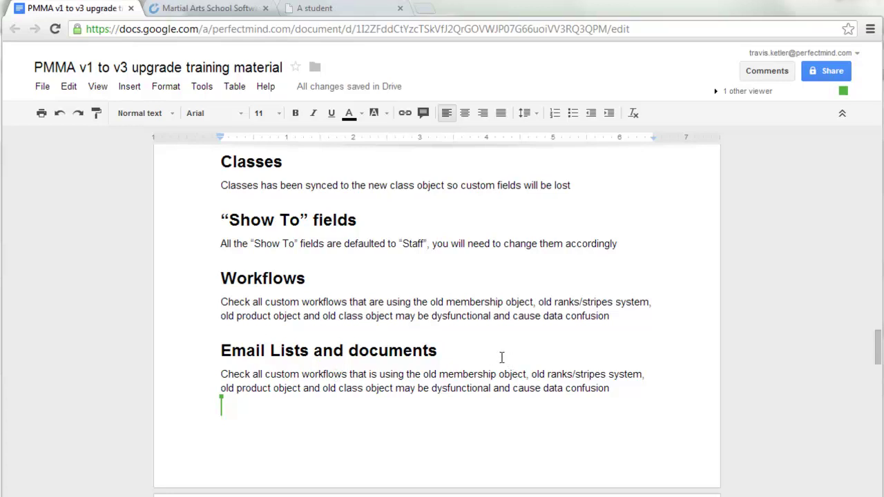
scroll(387, 377, up, 20)
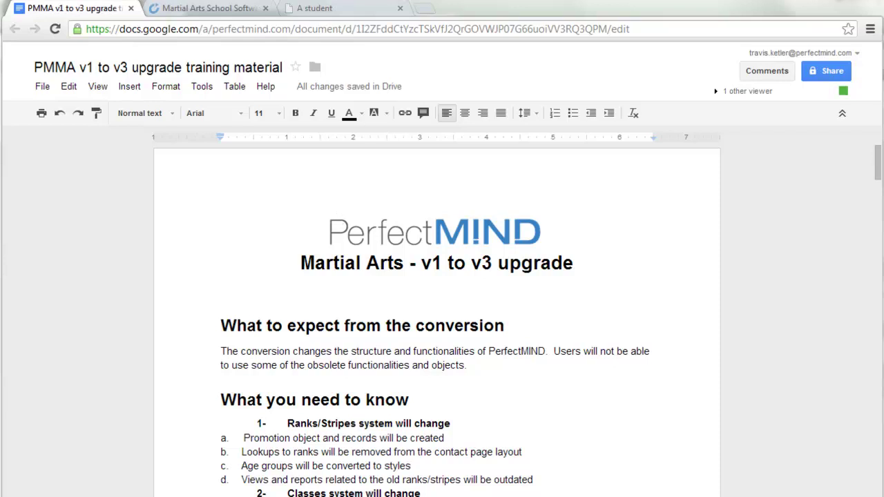
Step: View the PerfectMIND member sign-in page in a new browser tab, compare it with the students list, and close the sign-in page
click(355, 16)
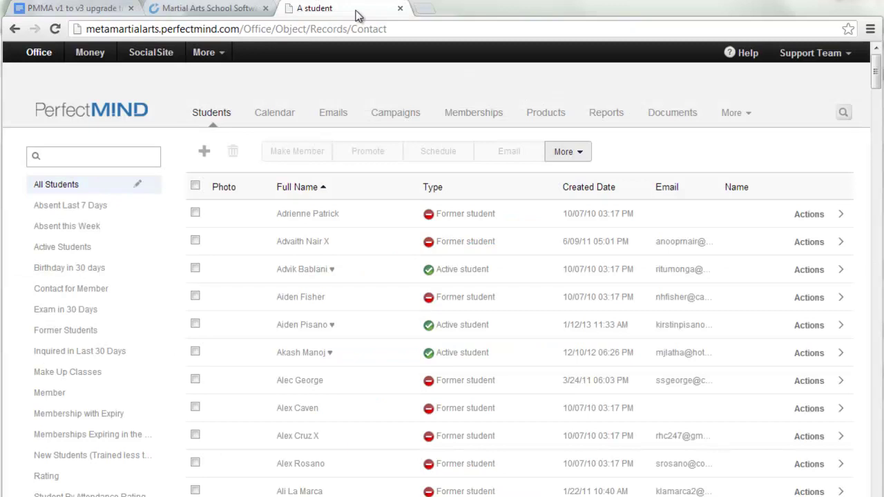
click(424, 11)
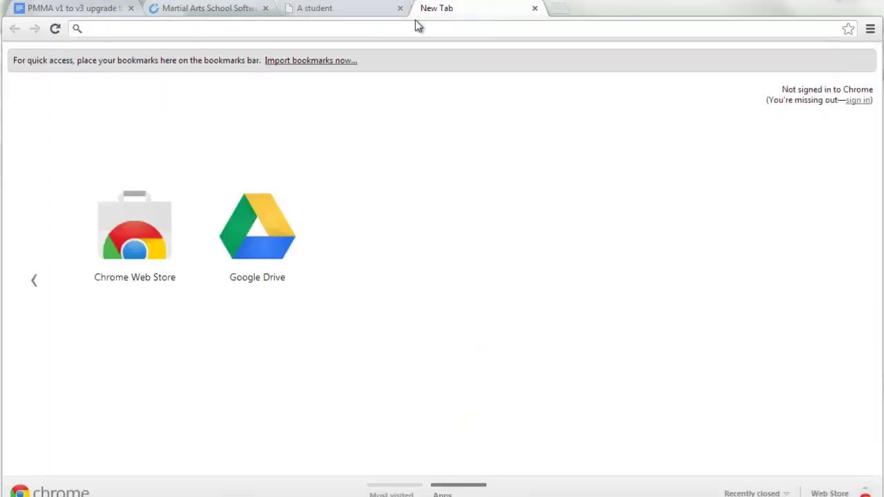
text(l)
key(Return)
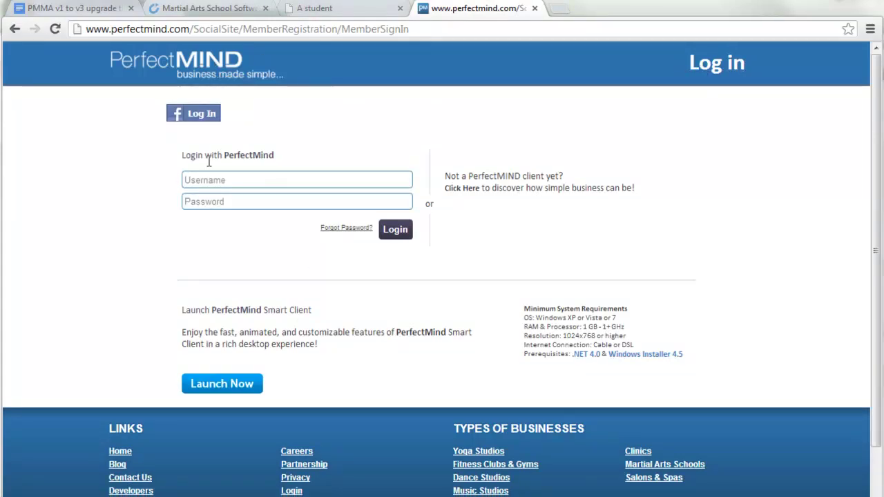
click(222, 202)
click(221, 187)
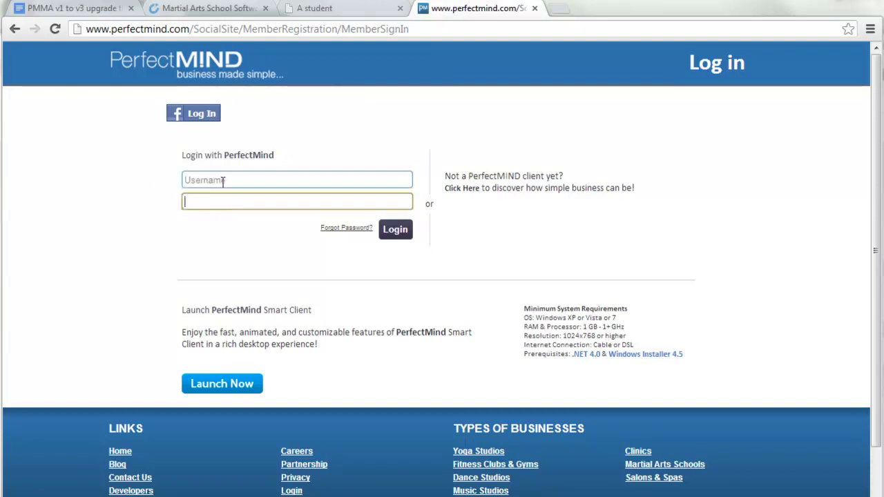
click(222, 200)
click(352, 14)
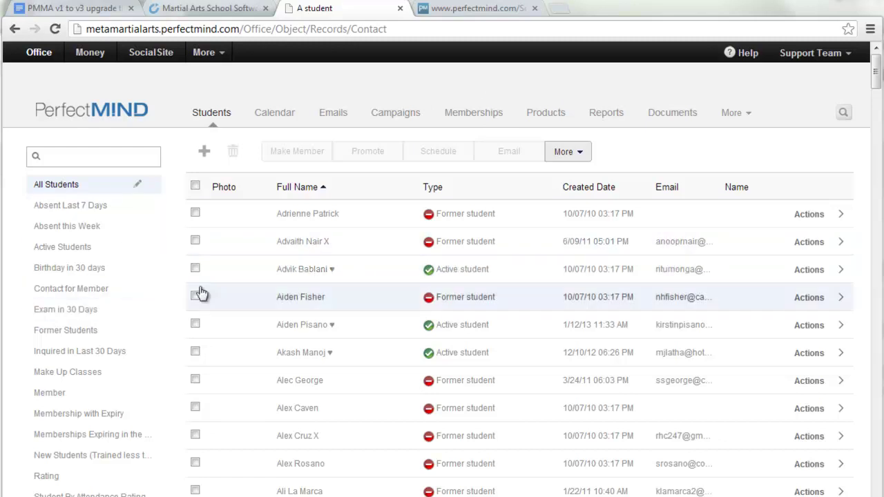
click(449, 12)
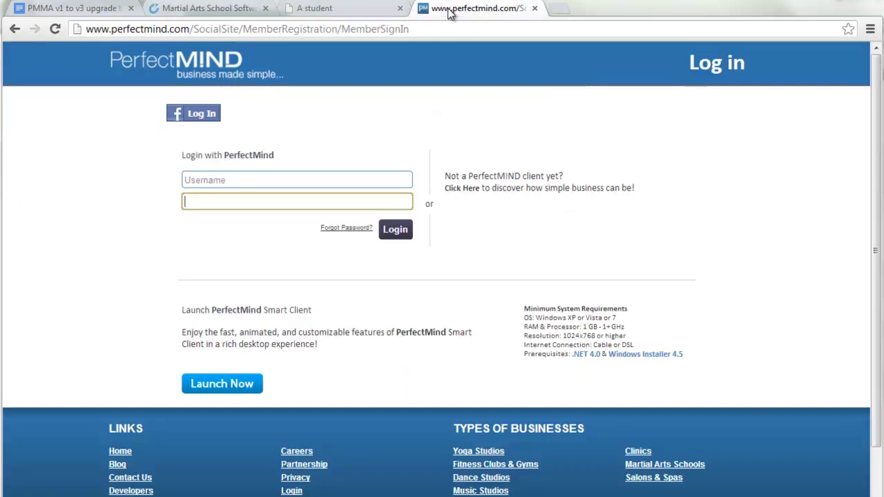
click(535, 10)
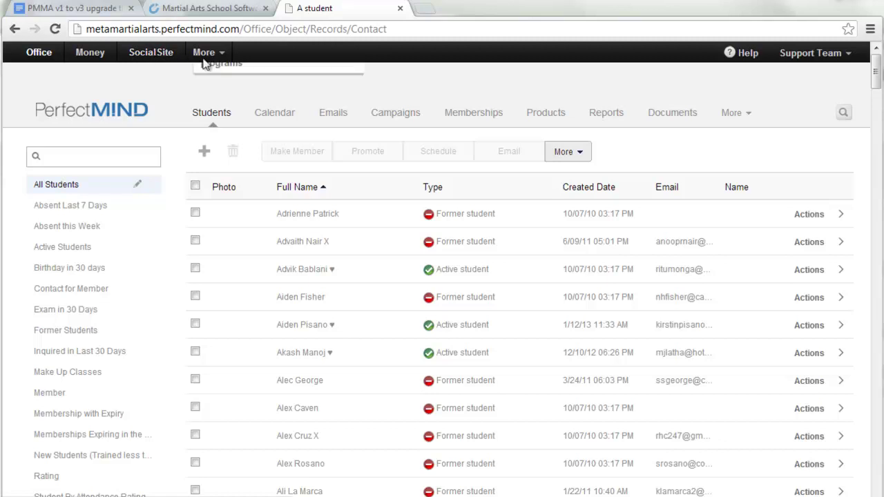
Step: Open the Classes & Exams area, view the application suite in a new Championsway tab, and return to the PerfectMIND Office area
click(207, 55)
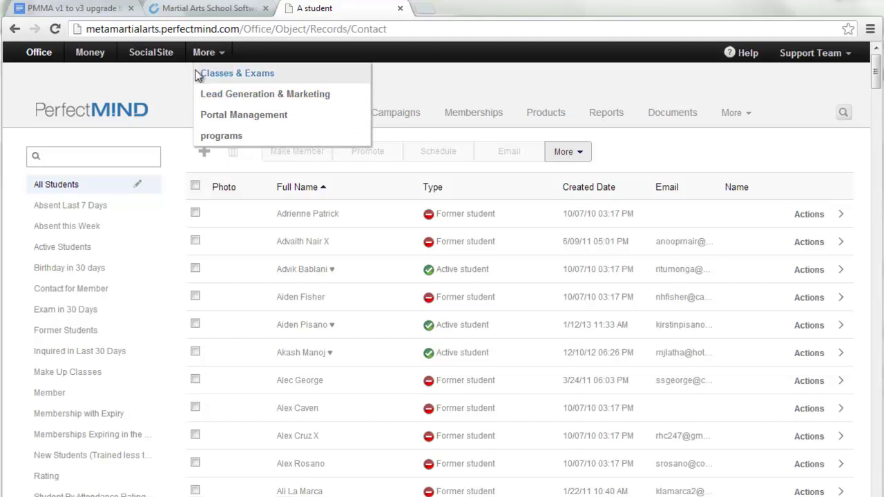
click(236, 73)
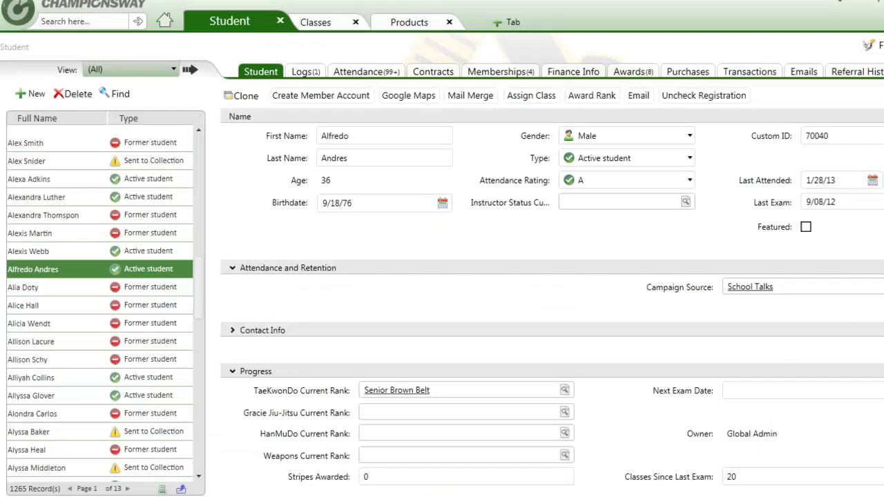
click(509, 23)
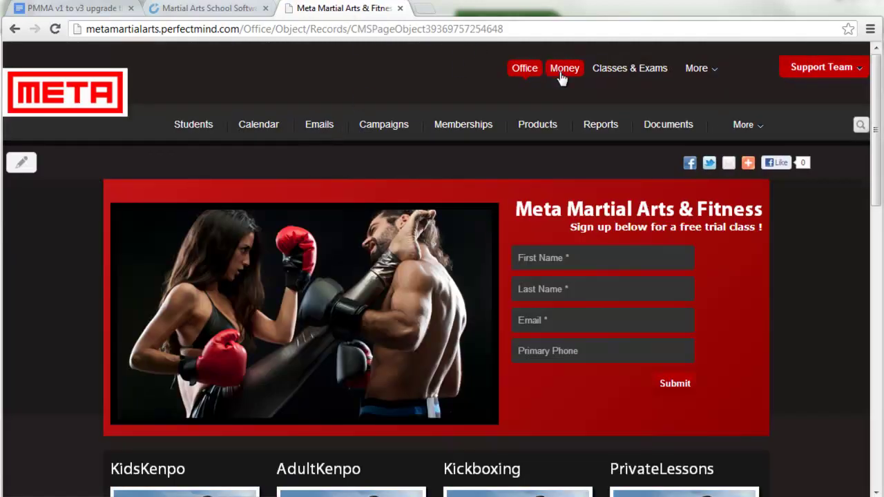
click(525, 69)
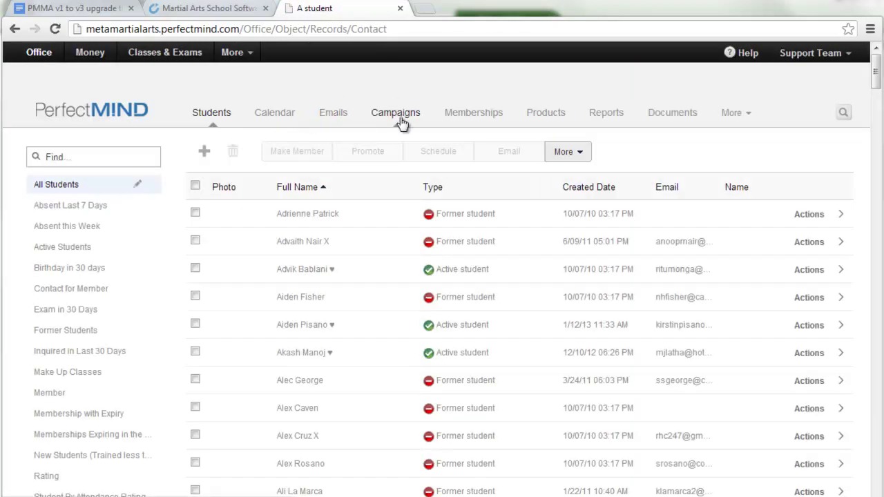
Step: Show the PerfectMIND Memberships list, and start a new contract with template selection for the active student in Championsway
click(467, 118)
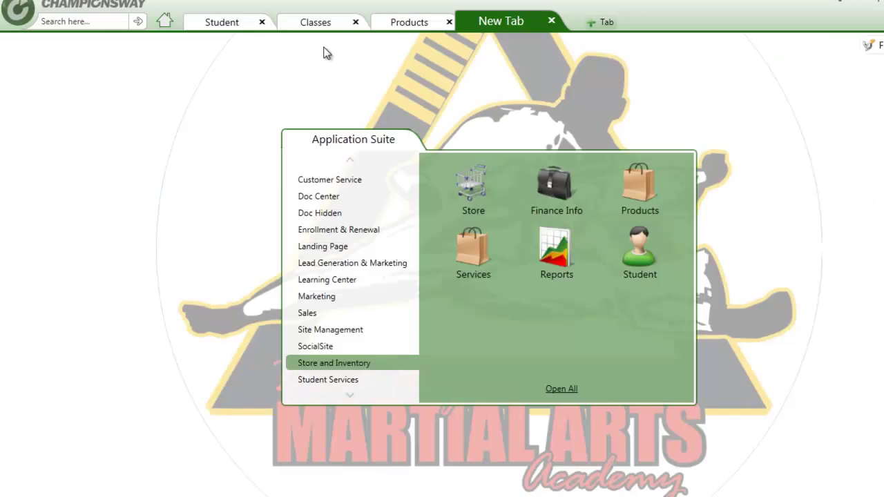
click(221, 24)
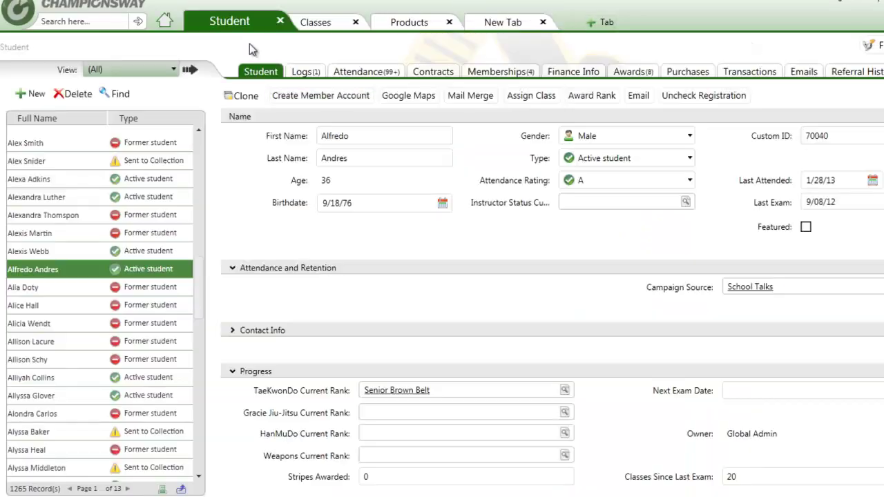
click(431, 71)
click(238, 94)
click(856, 99)
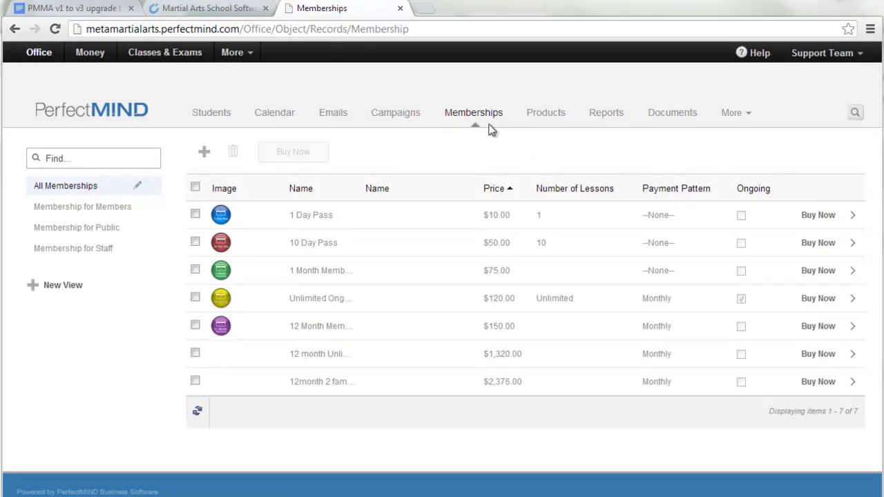
Step: Look through the PerfectMIND Office products, reports and additional items, and return to the Memberships list
click(549, 115)
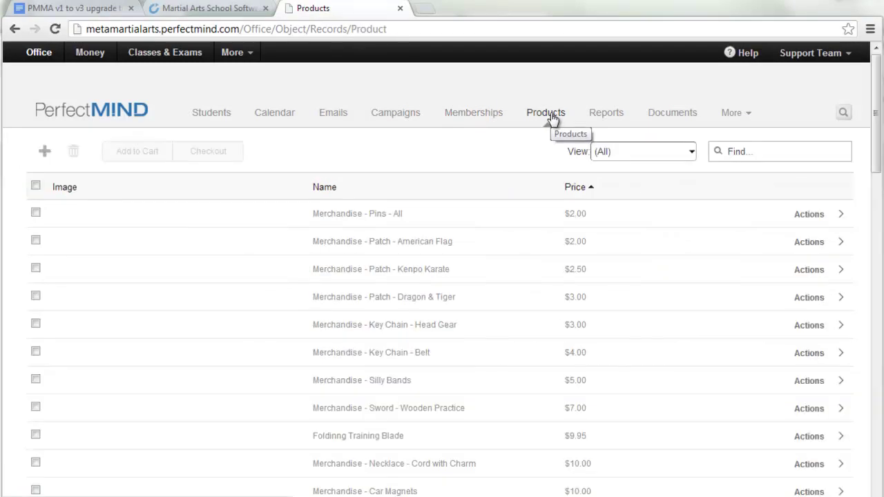
click(602, 119)
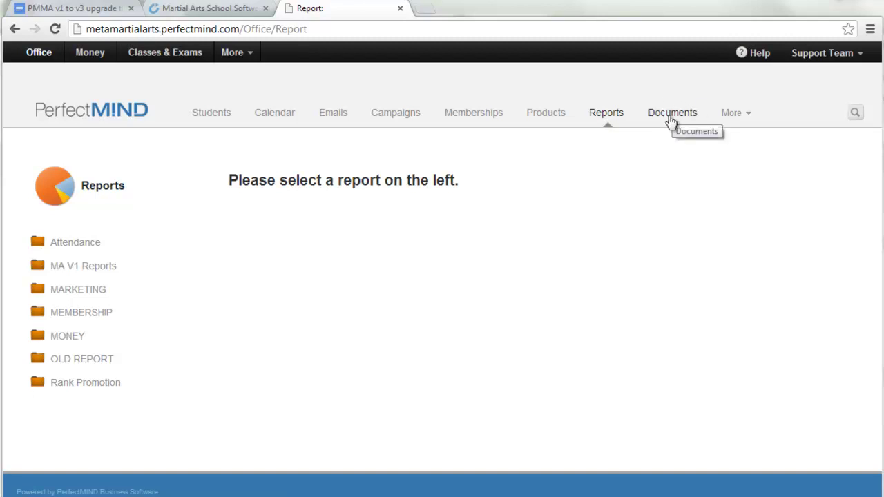
click(731, 116)
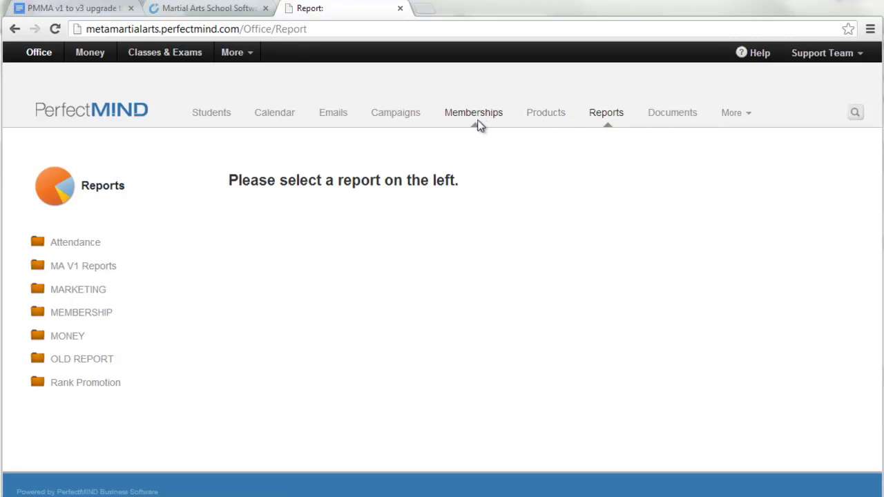
mouse_move(741, 123)
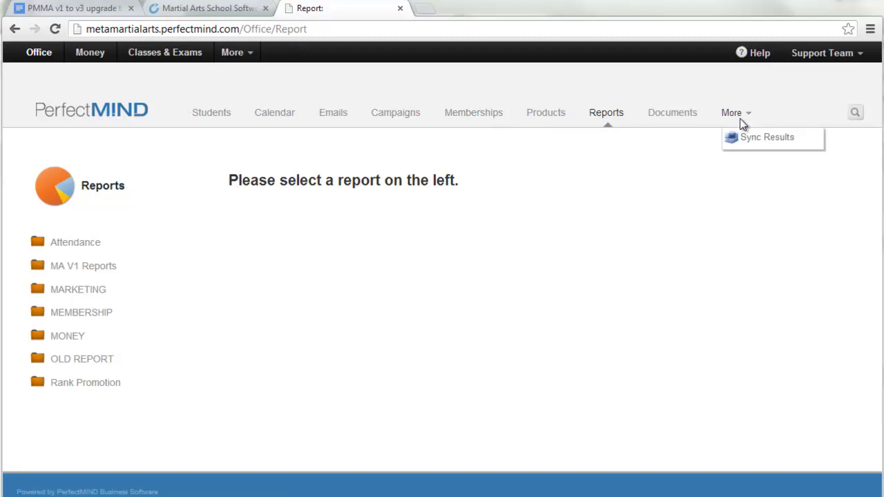
click(478, 116)
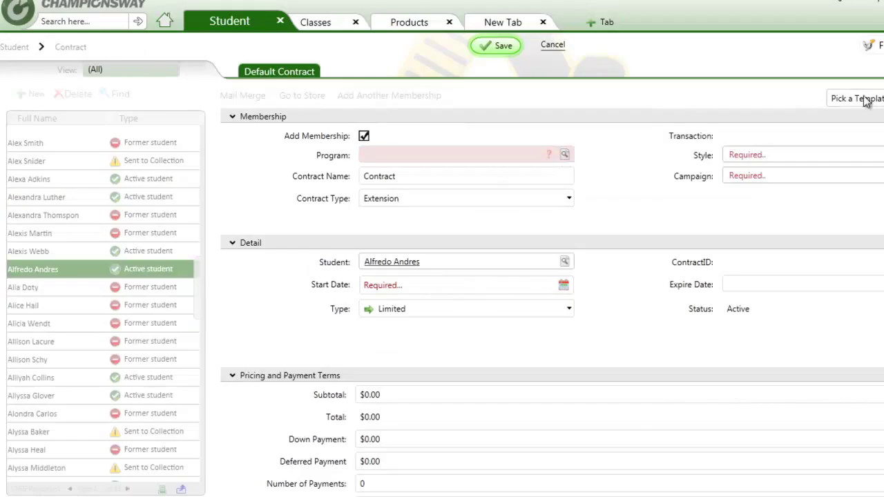
Step: Choose the 12-month Single template for the student's new contract in Championsway
click(866, 100)
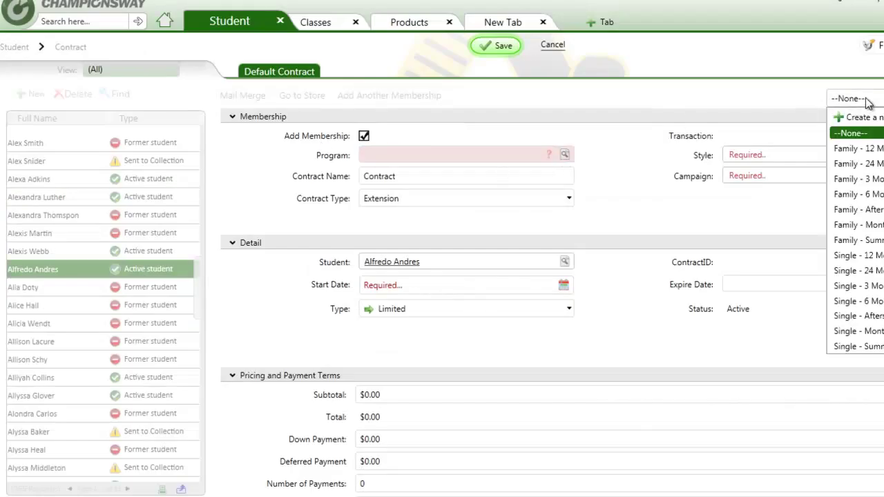
click(874, 256)
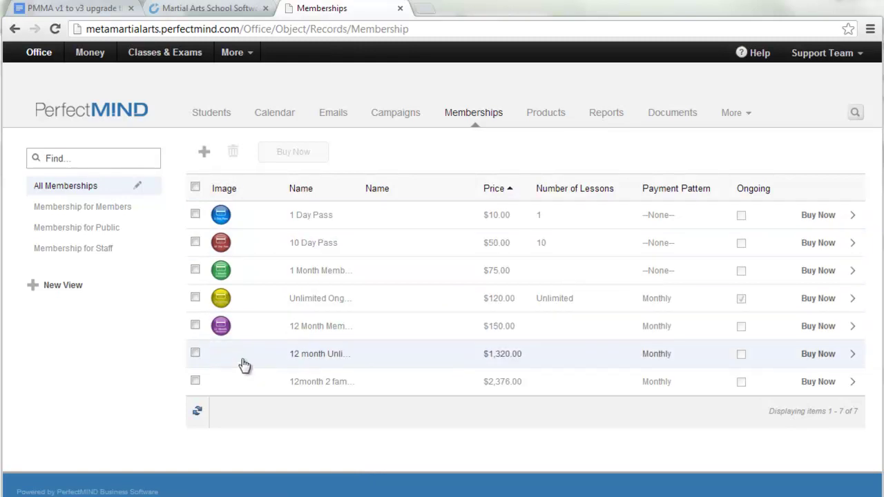
Step: Start a new membership in PerfectMIND and name it "Adult Karate - 1 Year"
click(205, 153)
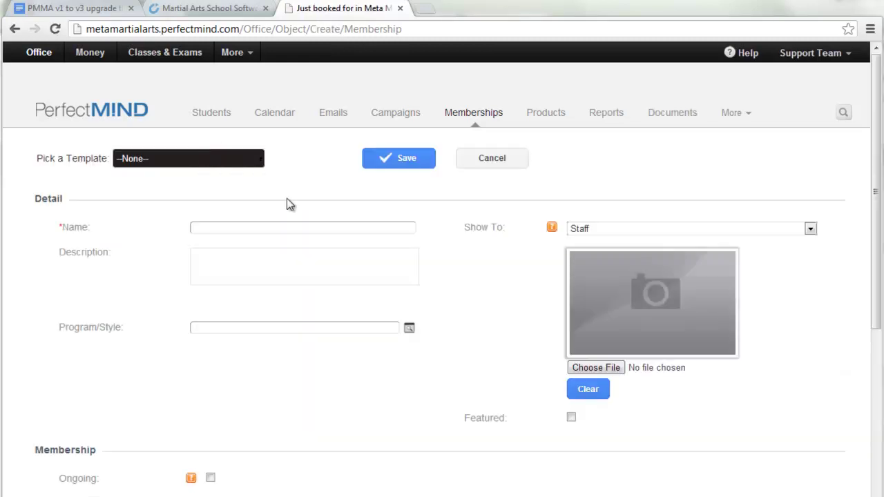
click(235, 227)
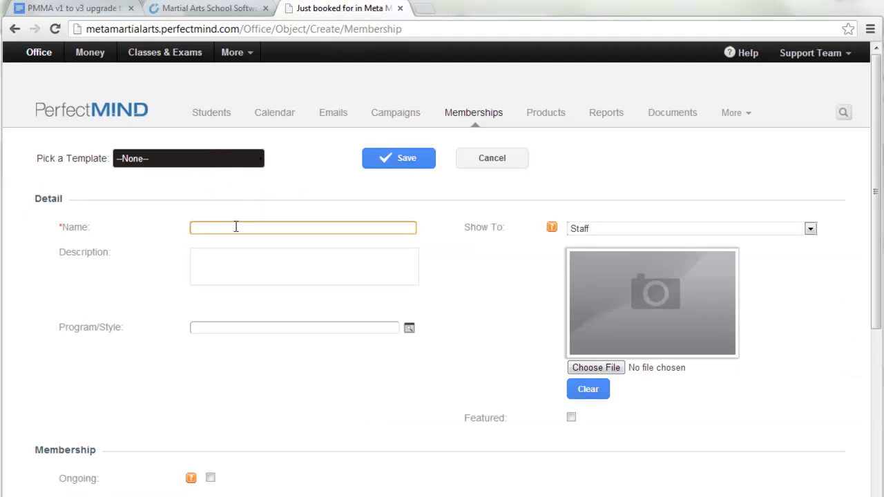
text(Adu)
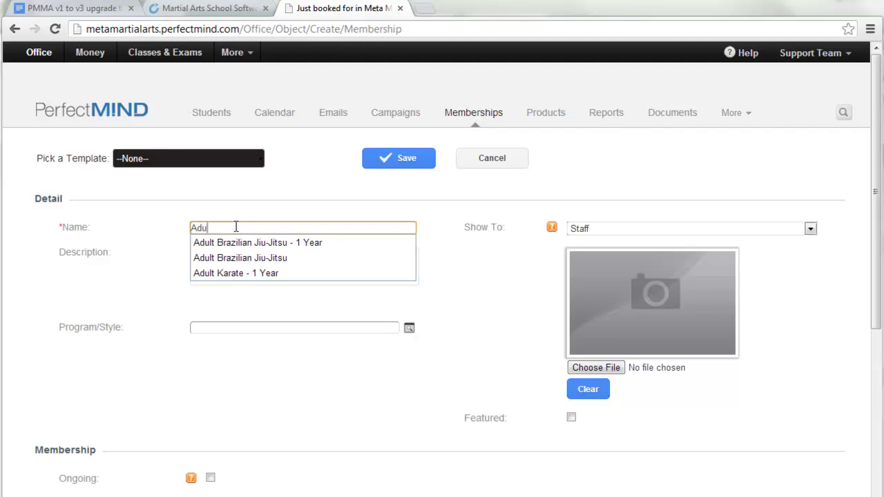
click(243, 273)
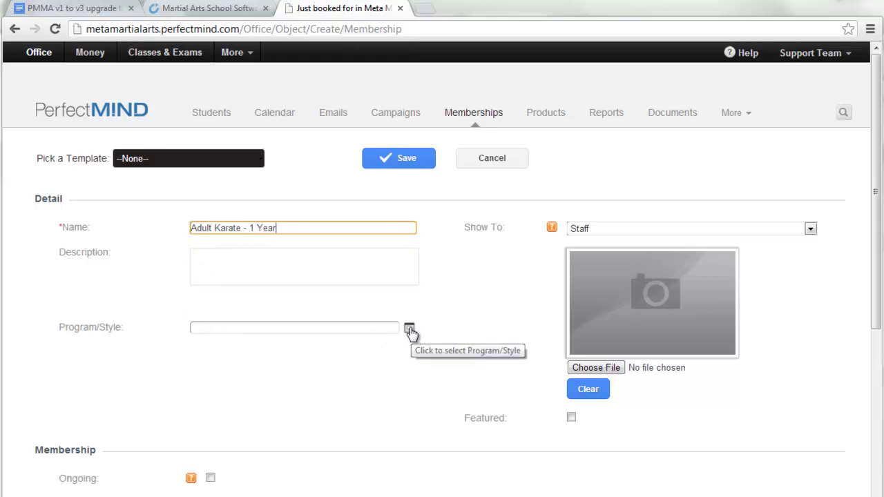
Step: Set the new membership's duration to 365 days
scroll(236, 377, down, 2)
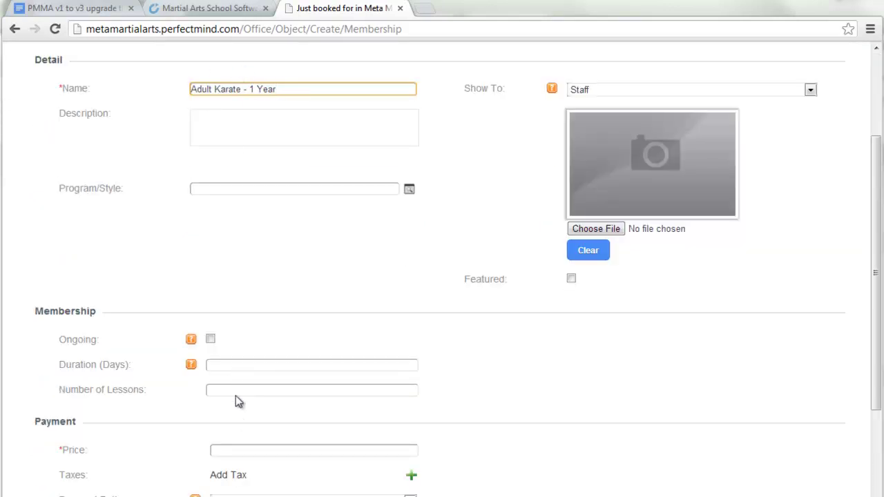
click(223, 364)
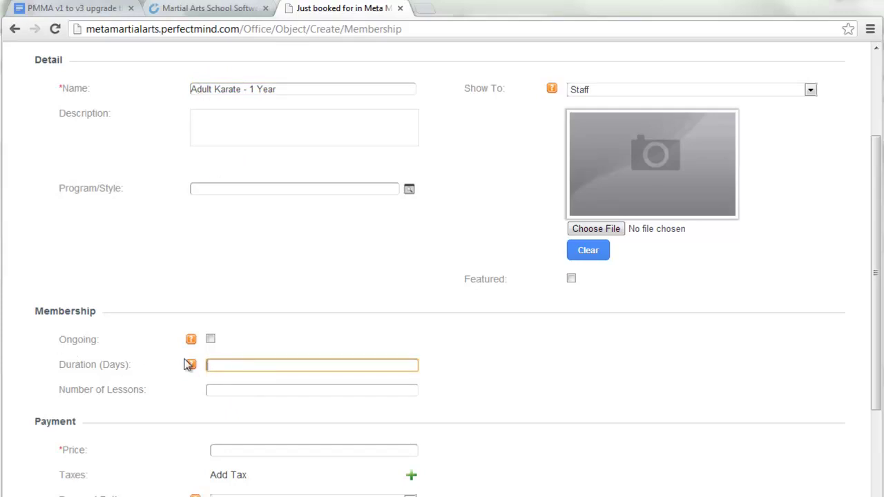
click(221, 367)
text(365)
click(268, 358)
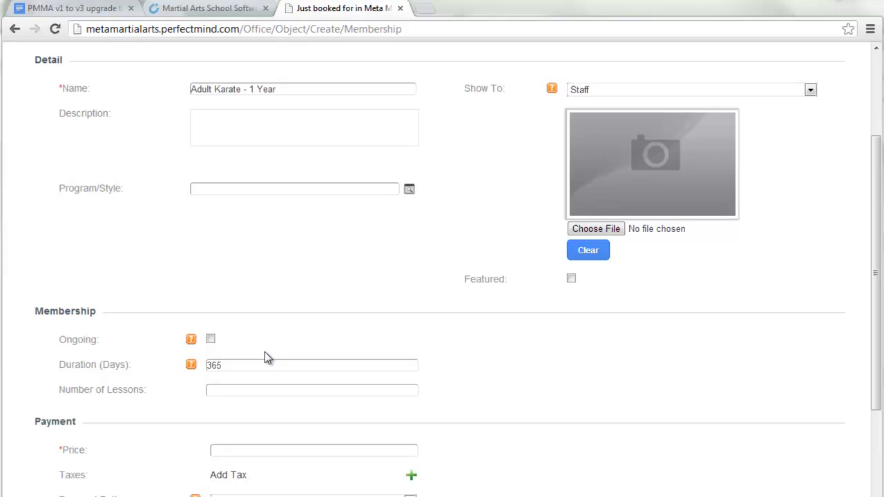
Step: Set the membership's price to 1500 and its Pay Now amount to 125
scroll(234, 392, down, 1)
click(226, 380)
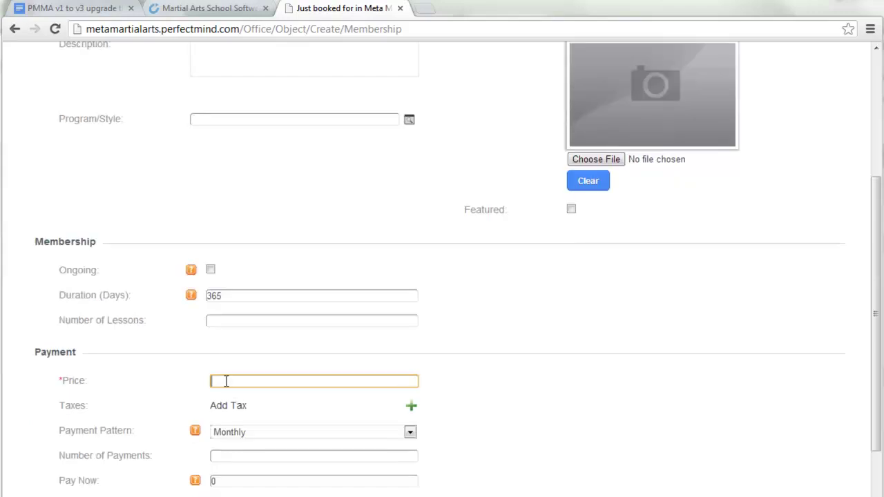
text(1500)
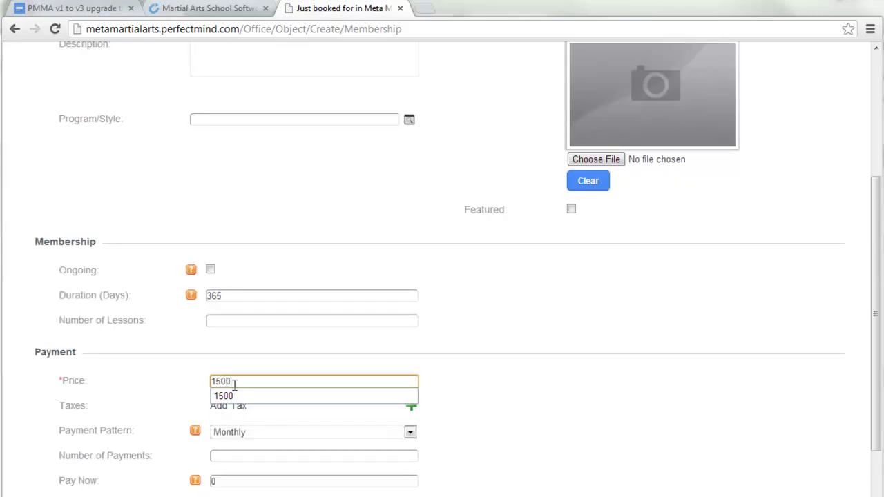
click(260, 362)
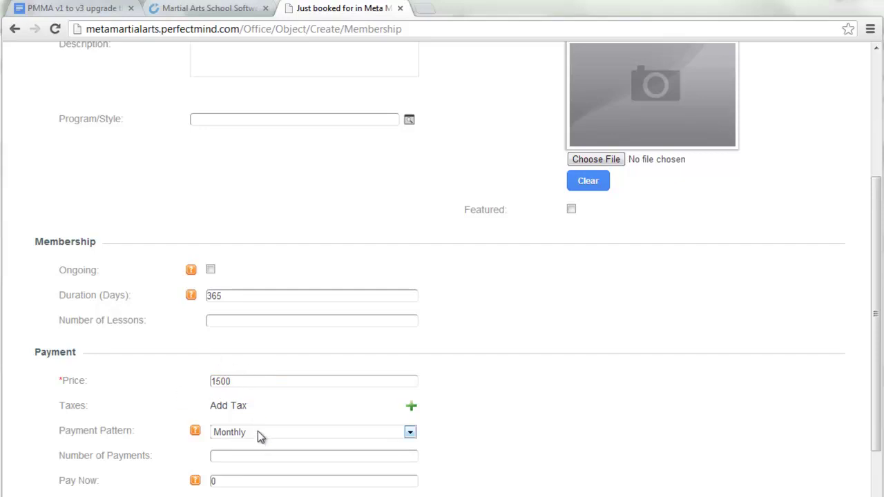
click(224, 482)
key(BackSpace)
text(125)
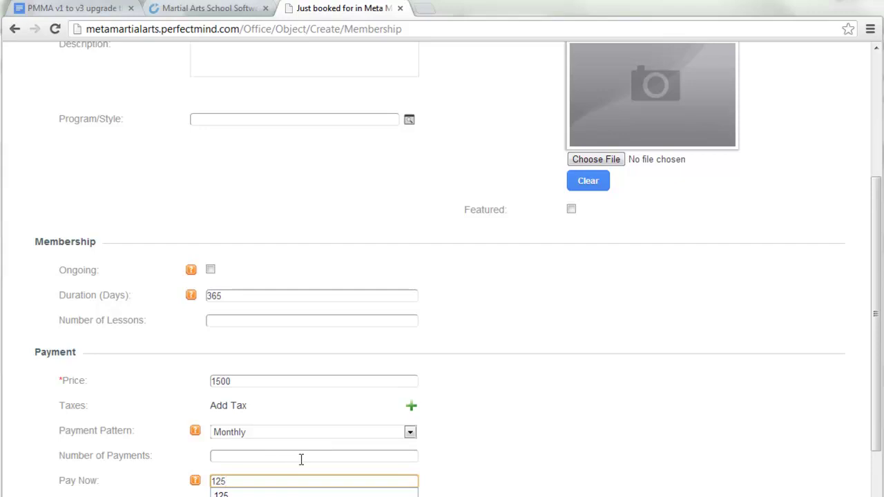
Step: Set the membership's number of payments to 11, and discard the new membership without saving
click(303, 456)
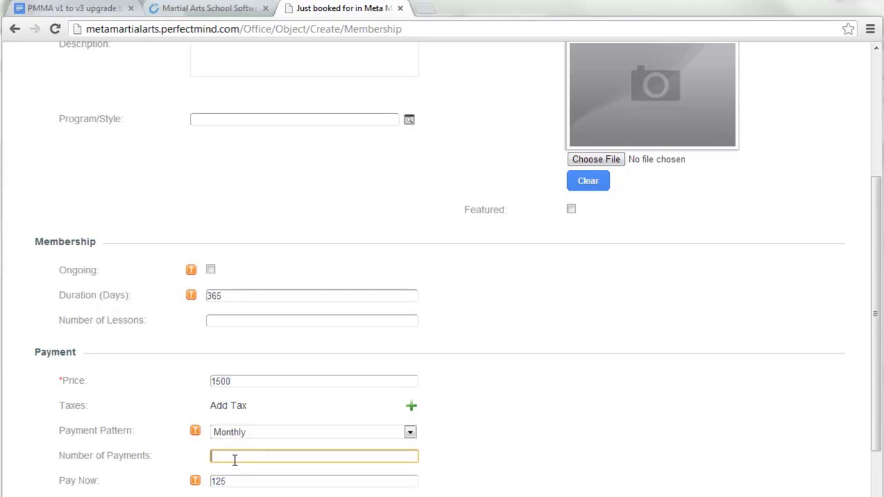
text(11)
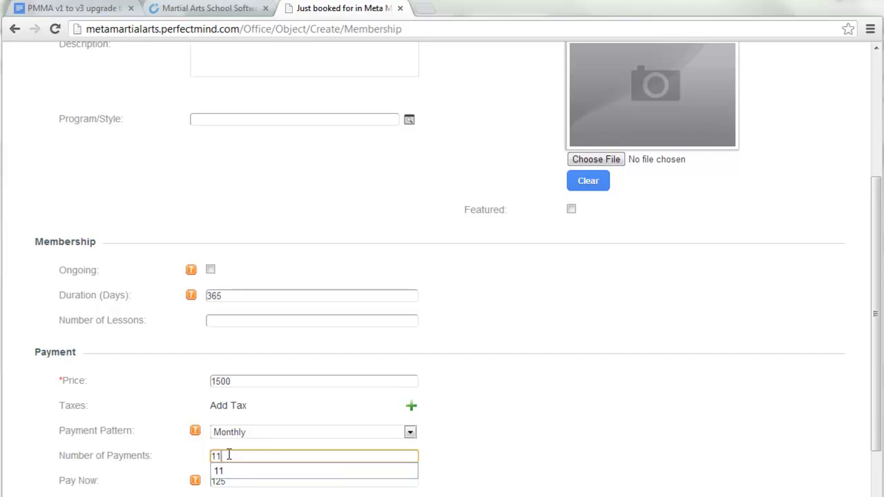
click(481, 409)
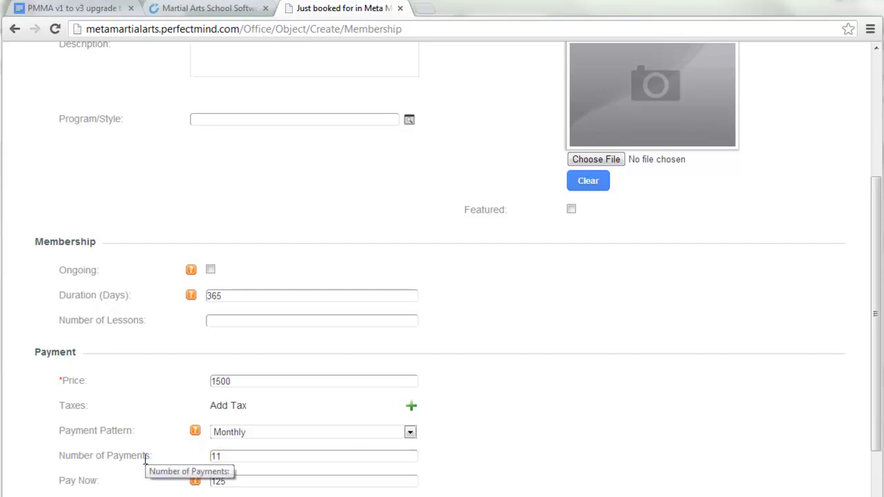
scroll(452, 286, up, 3)
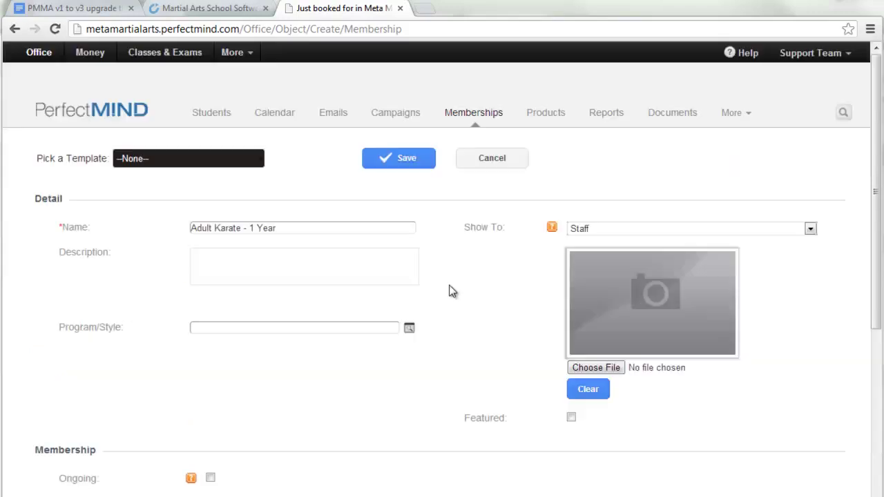
click(500, 163)
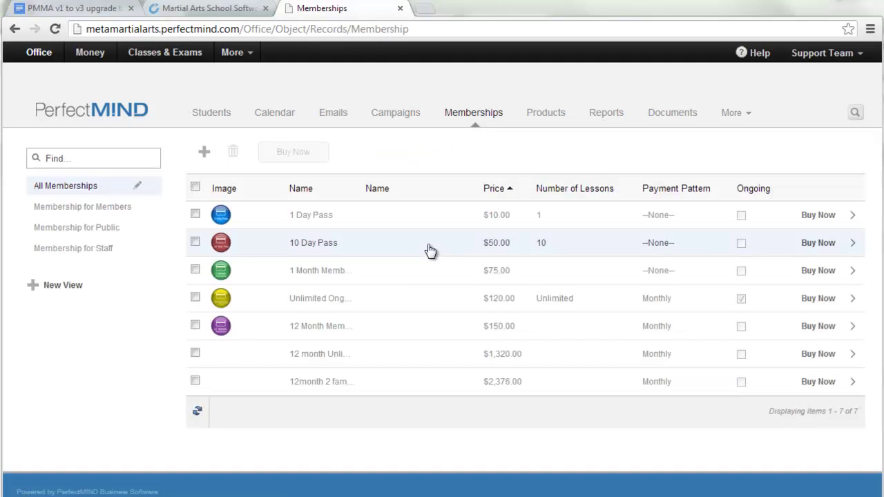
Step: Start another new membership, name it "Ongoing Kickboxing" and mark it as ongoing
click(204, 151)
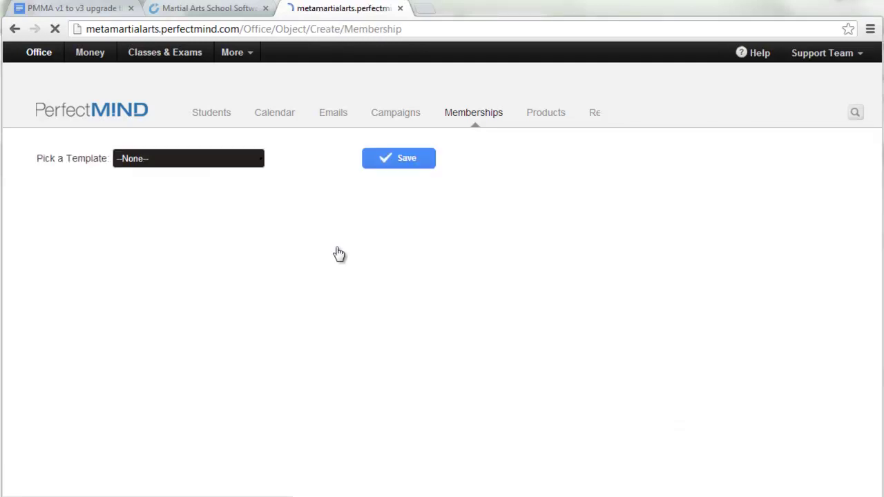
click(248, 226)
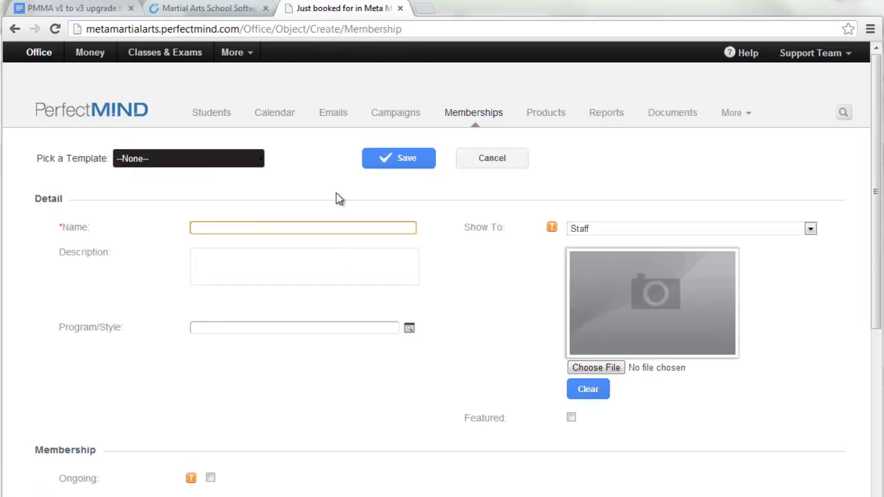
text(Ongoing Kickboxing)
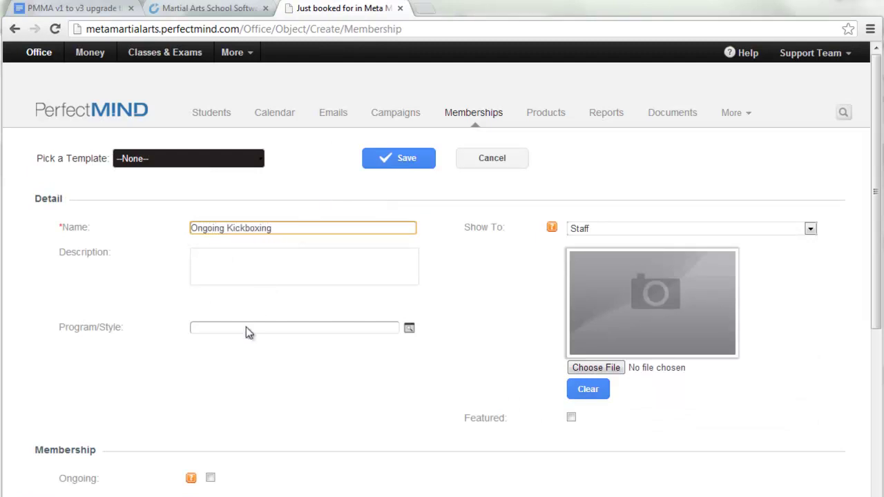
scroll(289, 372, down, 2)
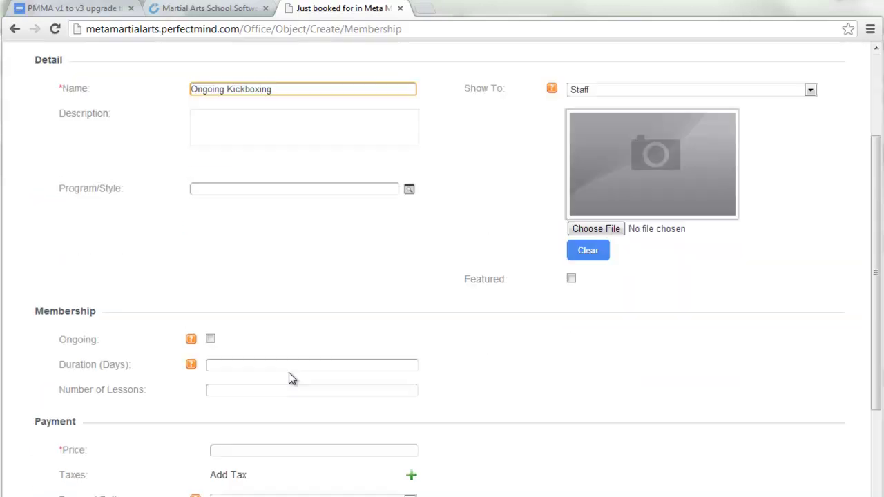
click(211, 339)
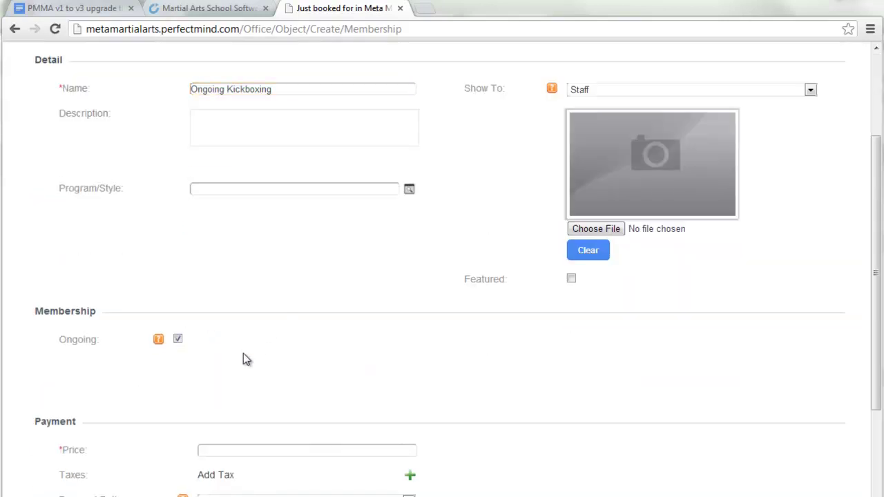
Step: Set the ongoing membership's price and Pay Now amount to 100, and discard the membership without saving
scroll(243, 353, down, 2)
click(221, 310)
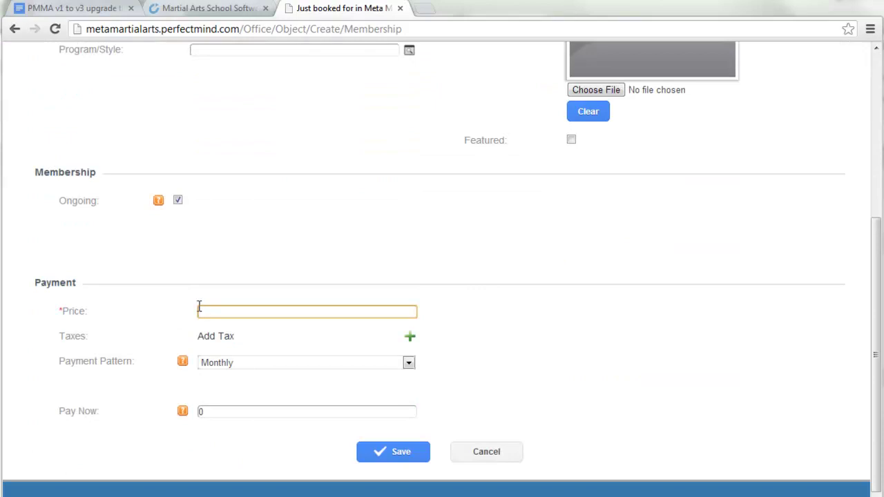
text(100)
click(225, 410)
key(BackSpace)
text(100)
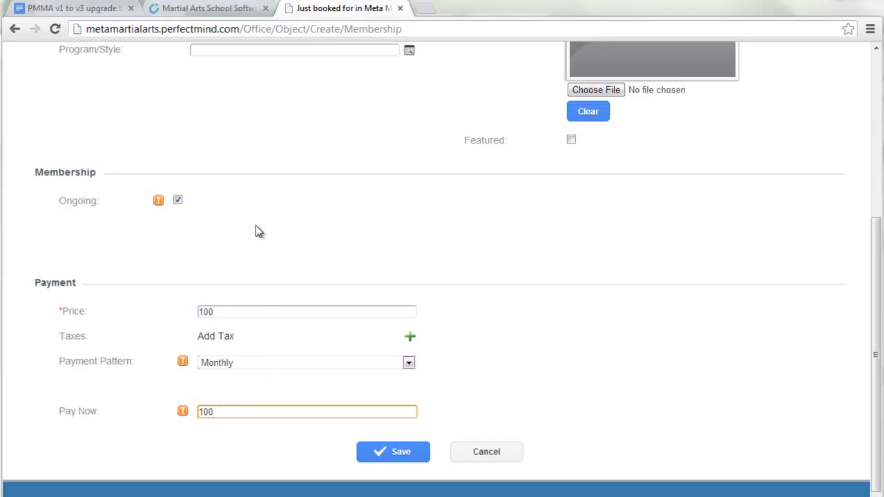
scroll(251, 239, up, 2)
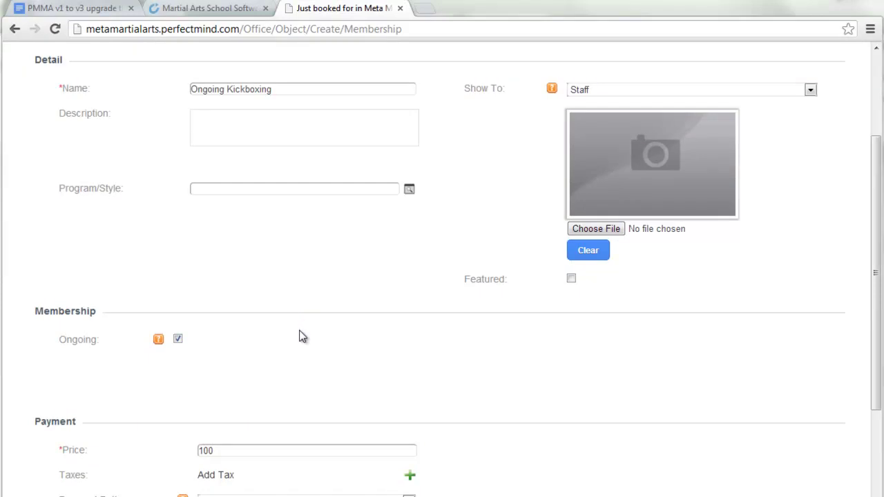
scroll(299, 336, up, 2)
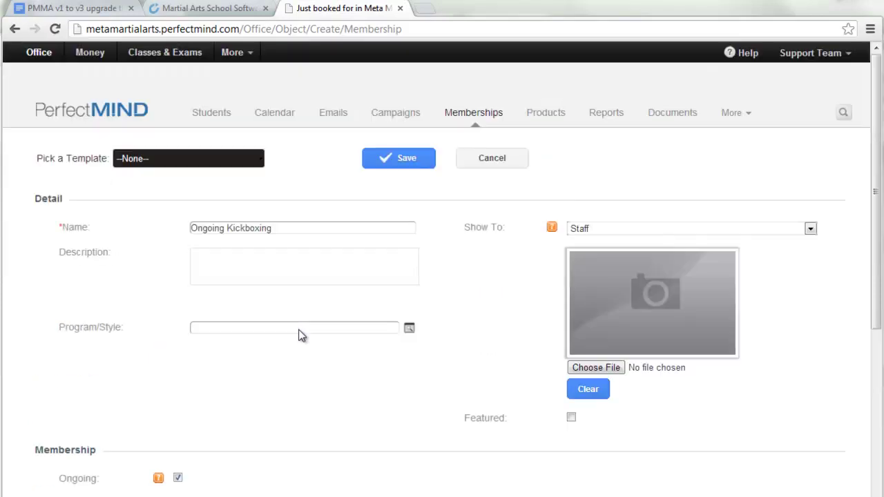
click(492, 159)
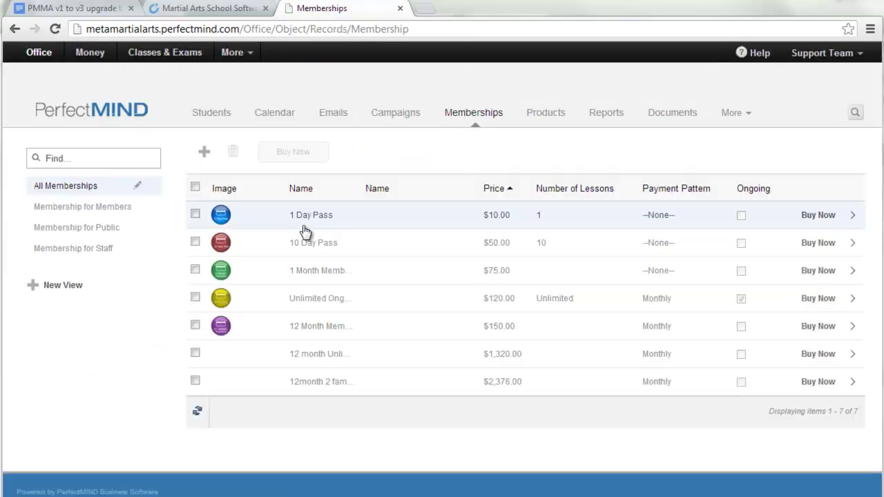
Step: Start another new membership and name it "Private Lessons"
click(207, 157)
click(225, 226)
text(Private L)
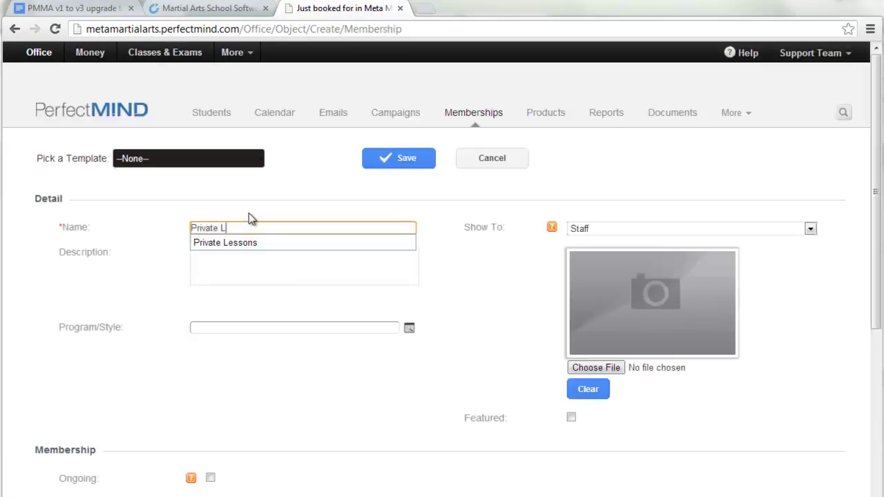
key(Down)
key(Tab)
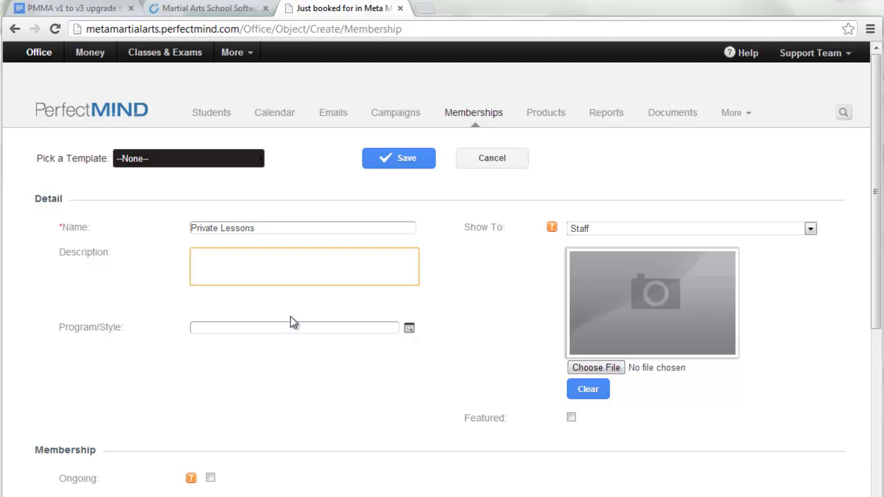
Step: Set the Private Lessons membership's number of lessons to 10 and its price to 600
scroll(237, 379, down, 1)
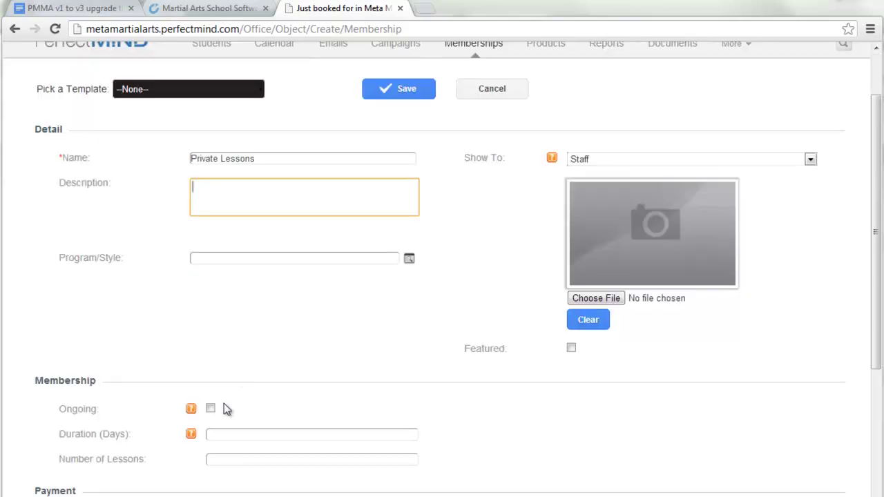
click(218, 460)
scroll(256, 409, down, 2)
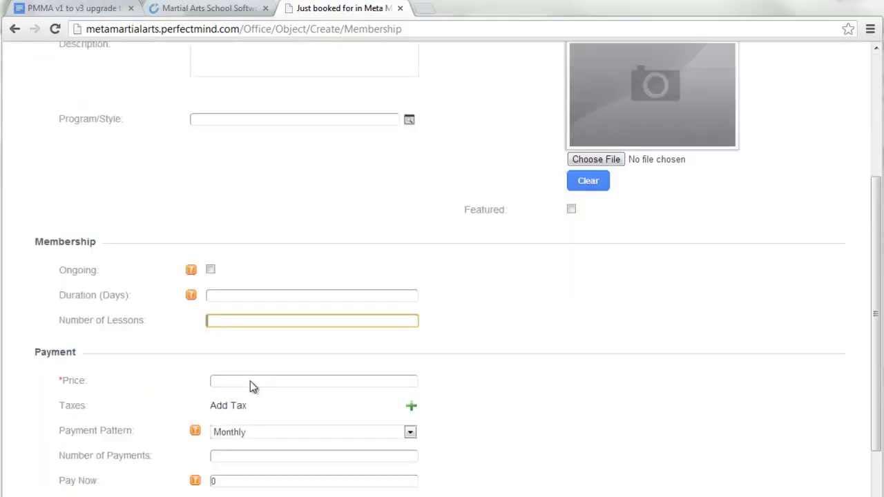
scroll(174, 339, up, 3)
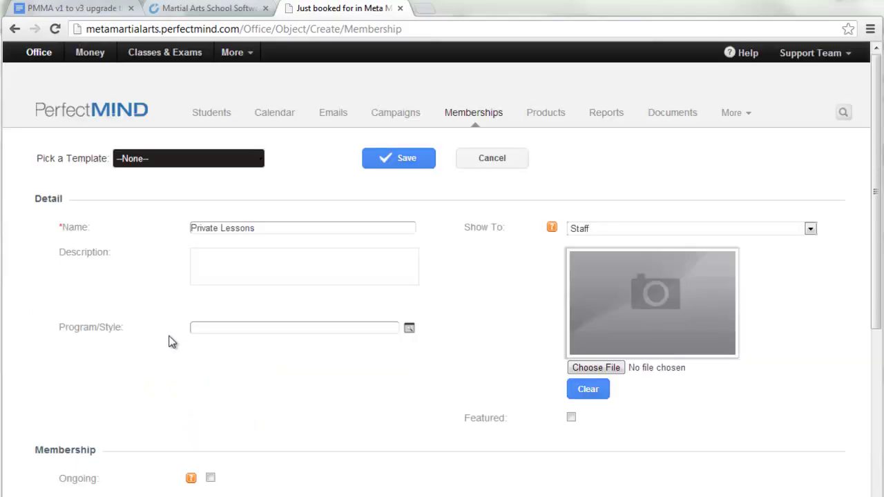
scroll(145, 349, down, 3)
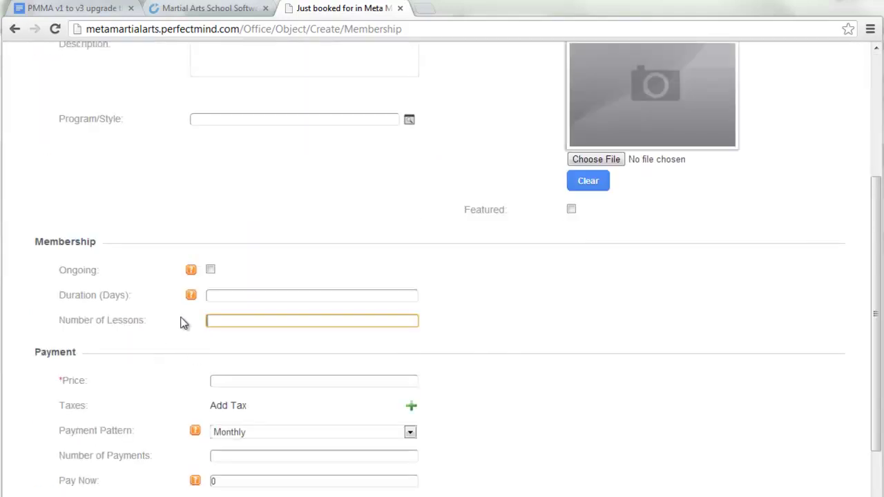
text(10)
click(183, 324)
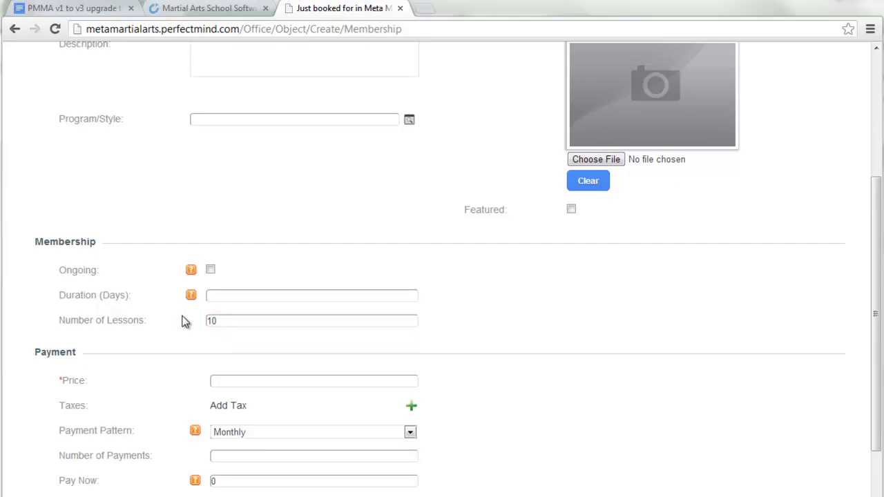
click(220, 381)
text(600)
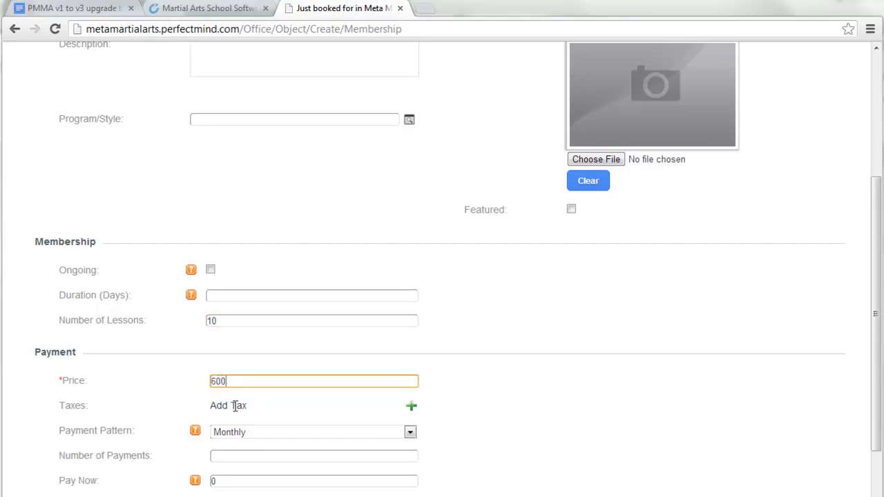
Step: Set the payment pattern to Paid in Full with 1 payment and a Pay Now amount of 600
click(243, 431)
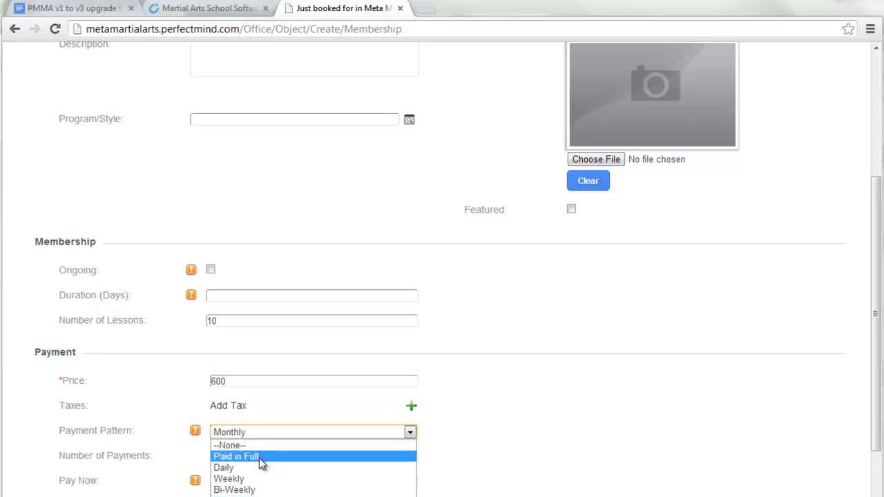
click(259, 456)
click(226, 456)
text(1)
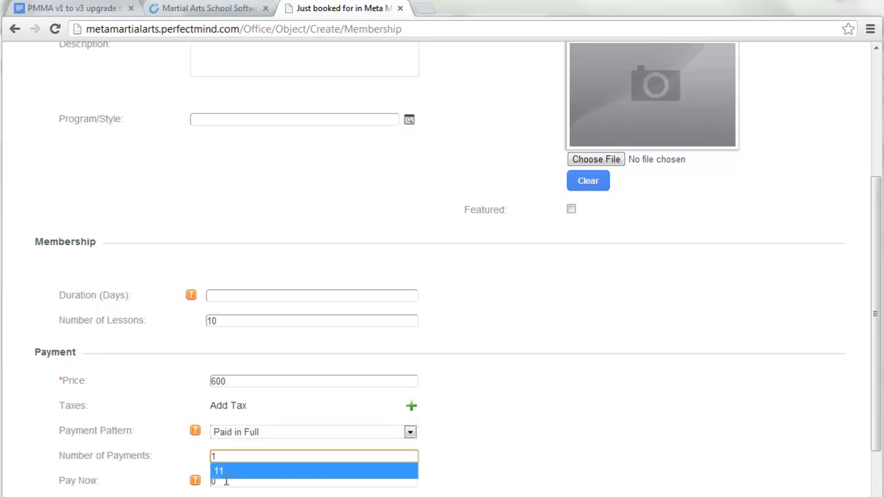
click(231, 479)
click(230, 481)
key(BackSpace)
text(600)
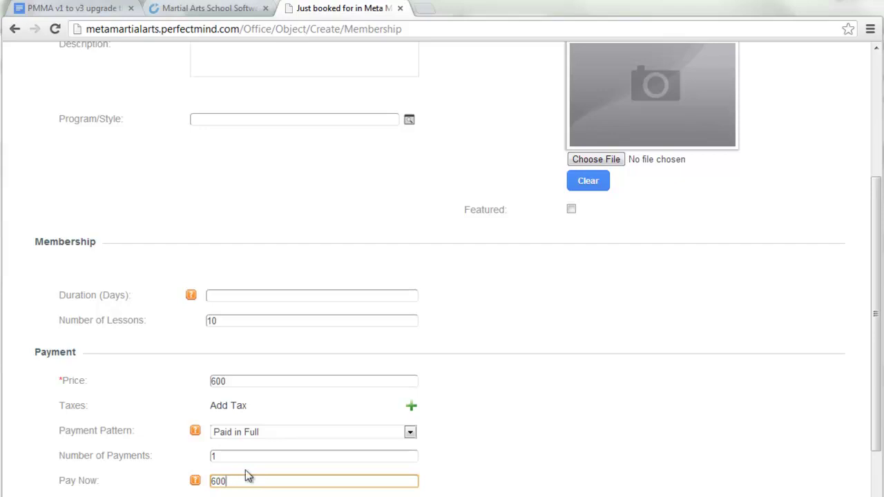
click(594, 386)
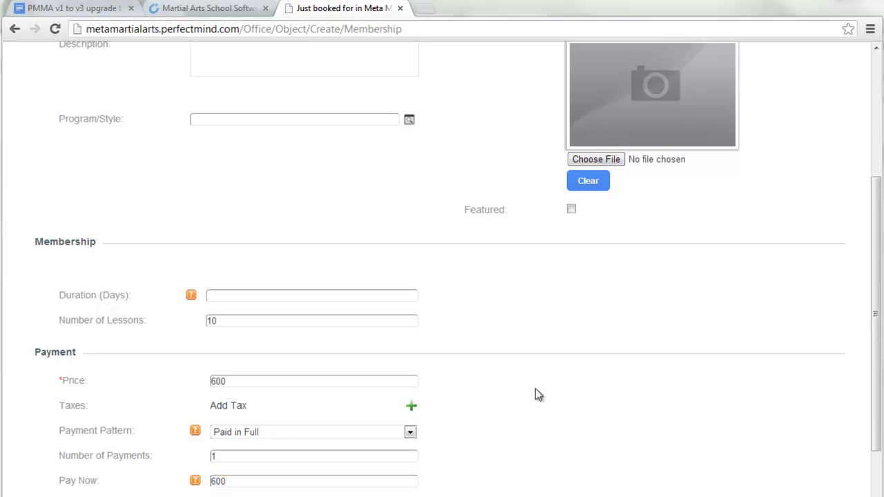
Step: Review the Private Lessons membership form and discard it without saving
scroll(465, 403, up, 1)
scroll(465, 403, up, 1)
scroll(474, 435, down, 3)
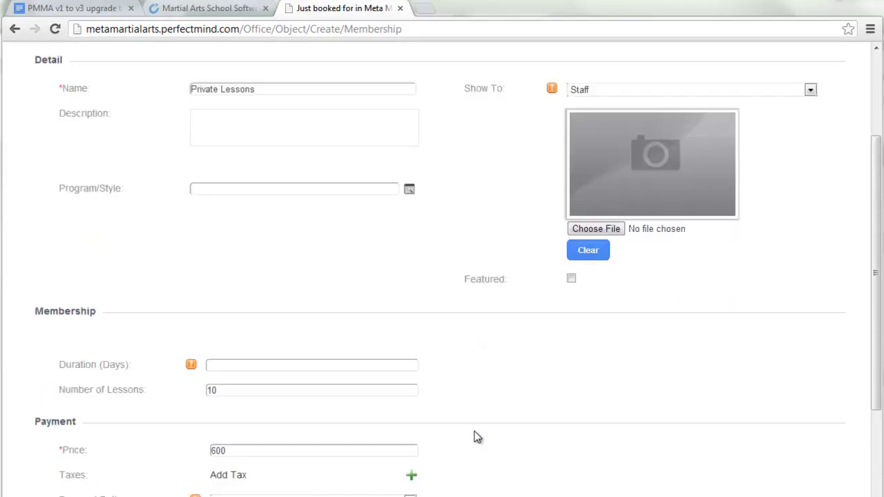
scroll(469, 431, up, 4)
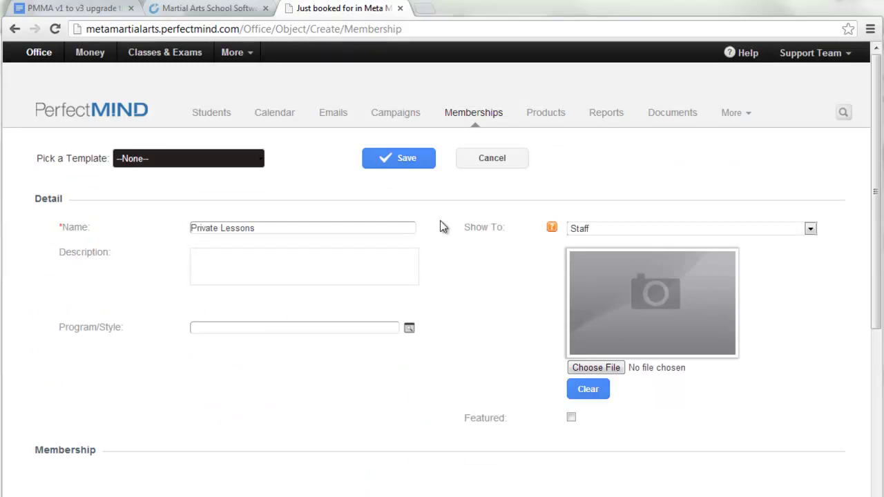
click(508, 164)
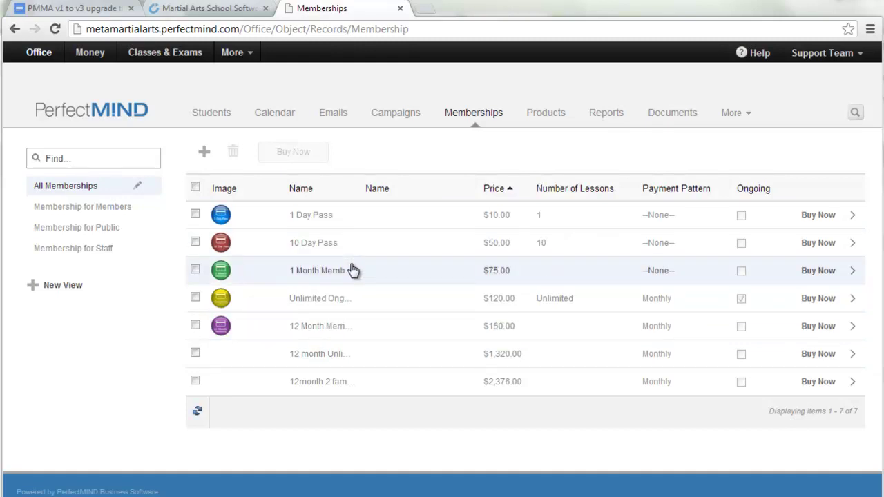
Step: Open the Sync Results list and examine the result groups for active and former students
click(733, 112)
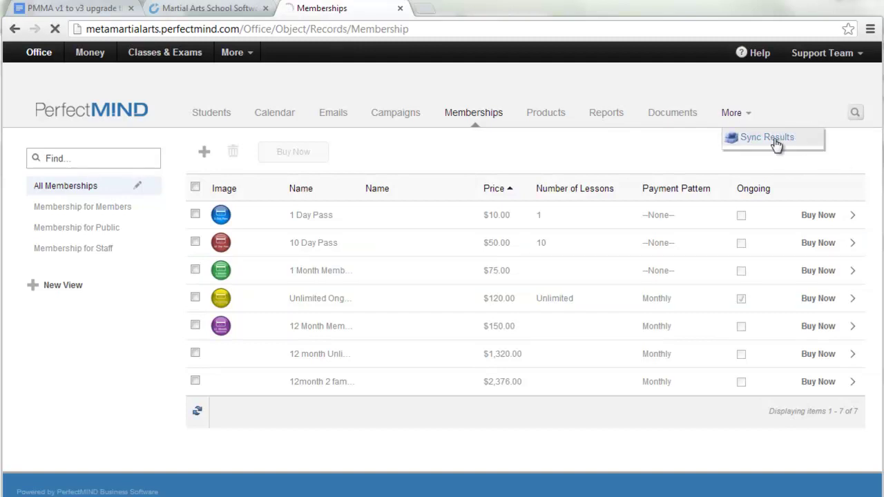
click(776, 142)
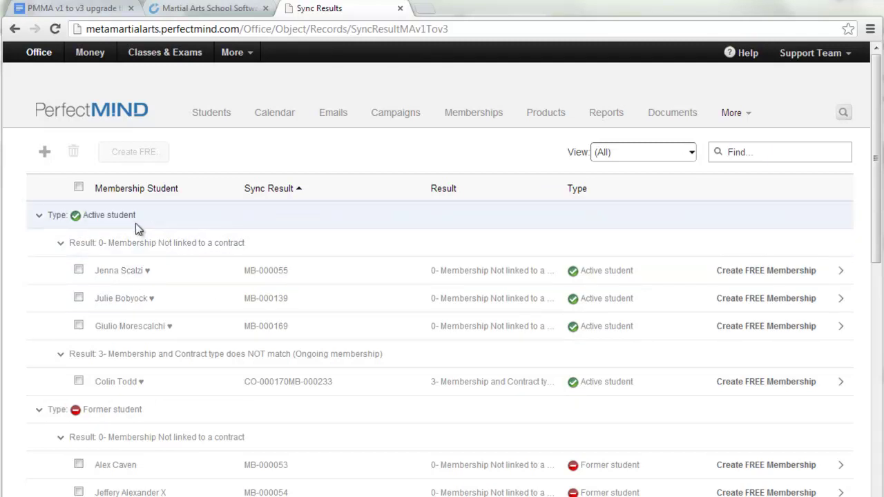
scroll(150, 411, down, 2)
scroll(150, 412, down, 5)
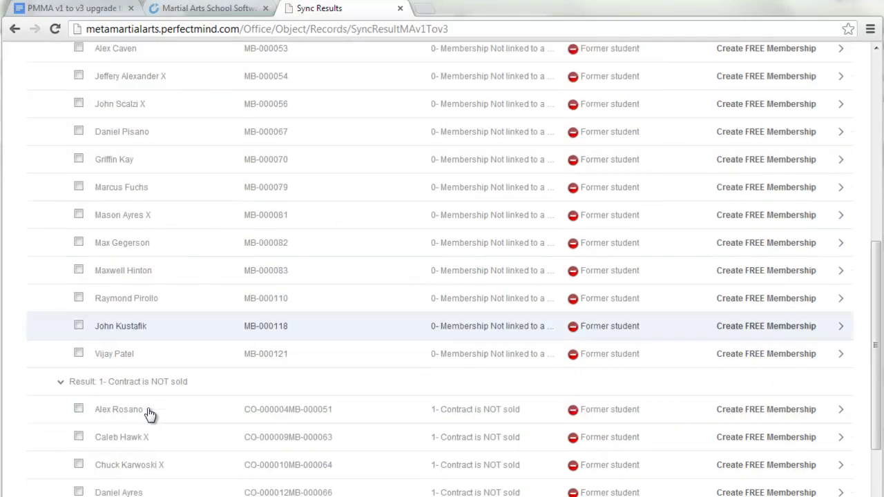
scroll(146, 412, up, 7)
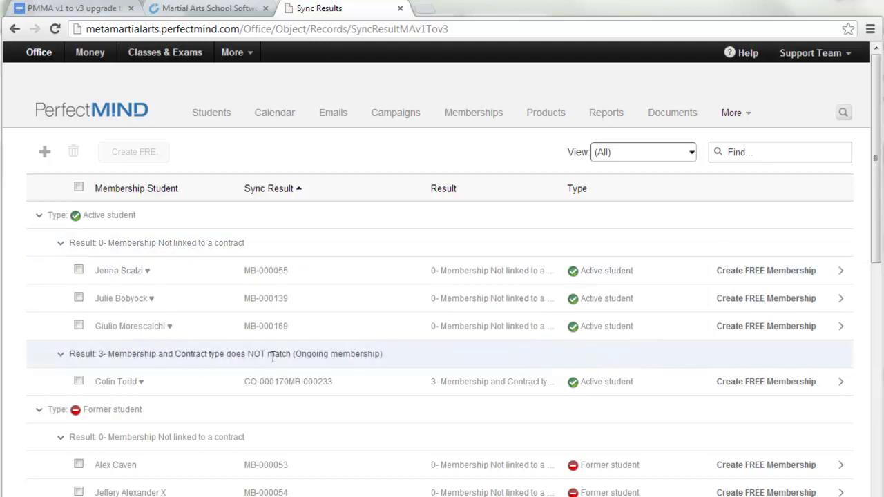
scroll(272, 356, down, 2)
scroll(271, 356, up, 1)
scroll(274, 366, down, 2)
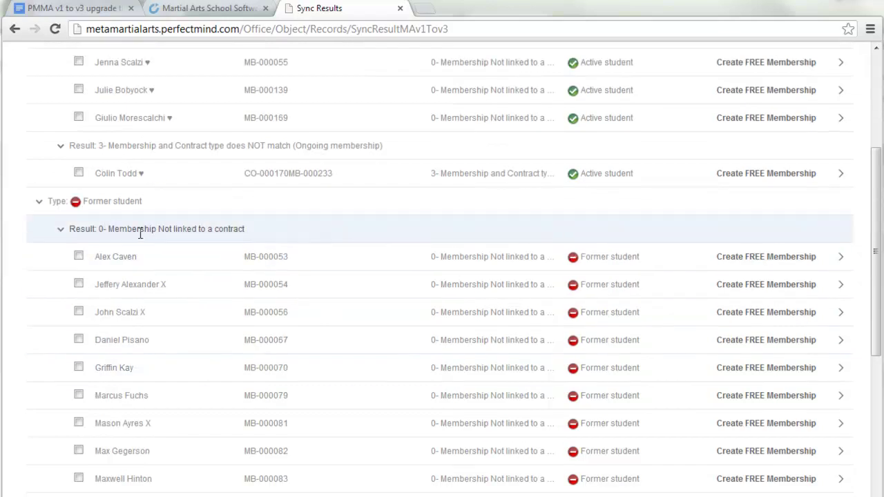
Step: Open the first active student's unlinked-membership sync result and examine that student's profile
scroll(162, 334, up, 1)
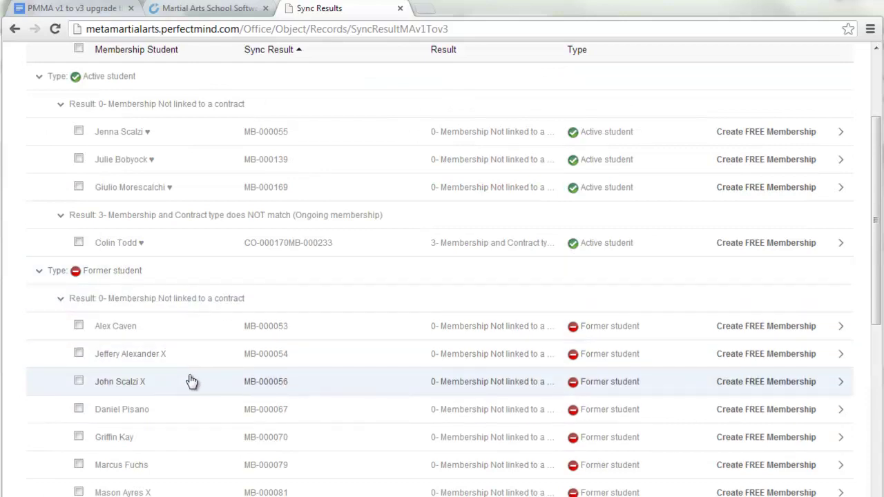
scroll(189, 381, up, 2)
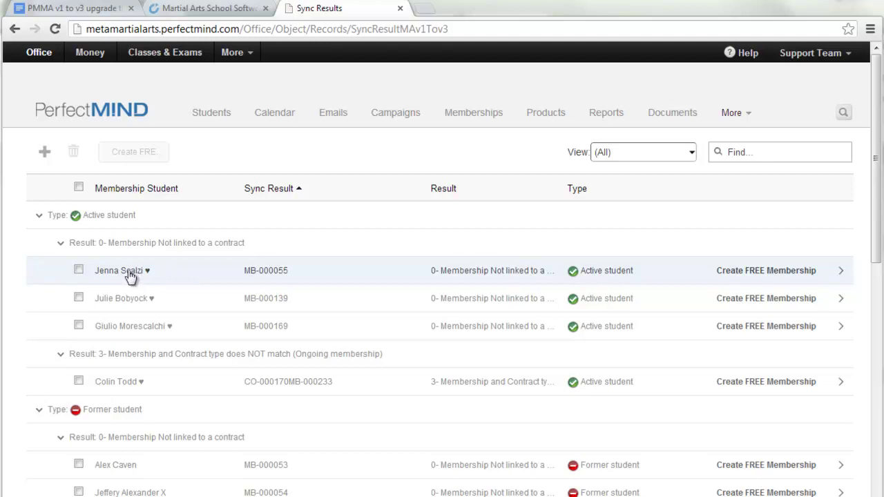
click(130, 272)
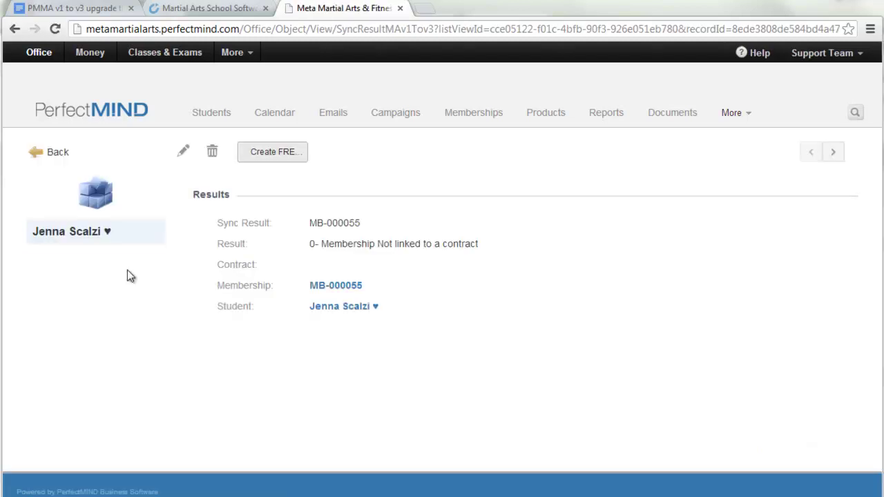
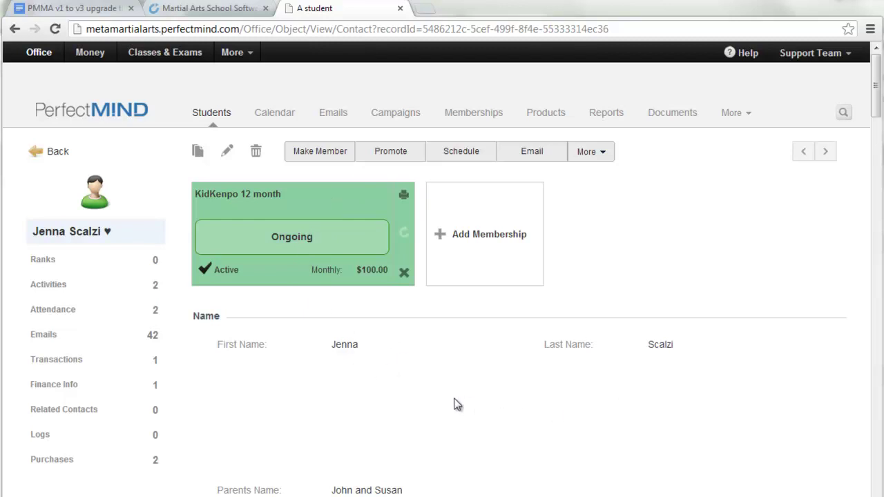
scroll(397, 399, down, 2)
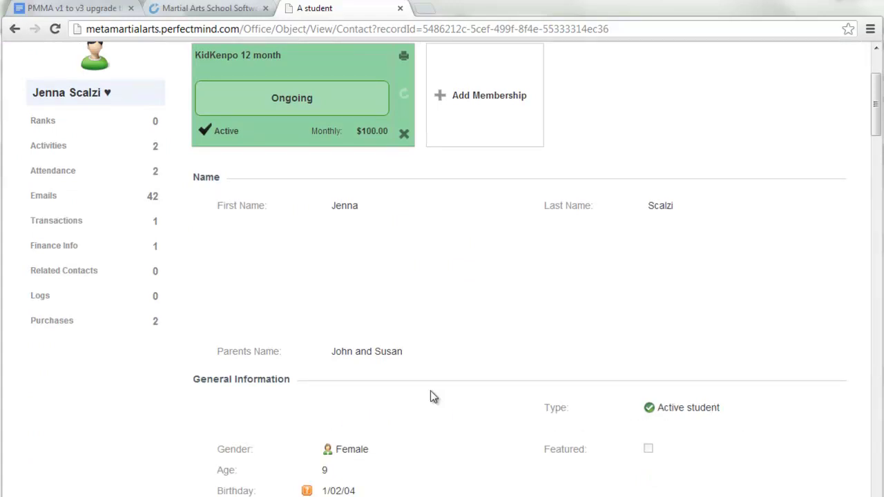
scroll(424, 395, up, 2)
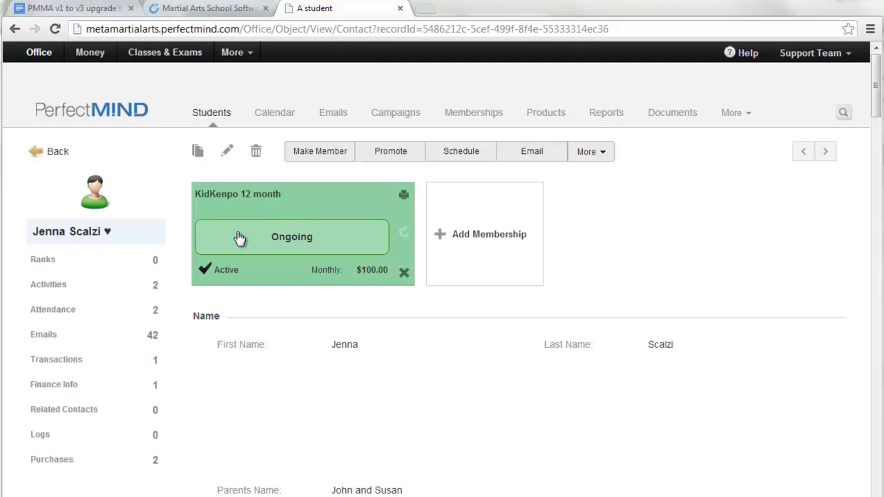
Step: Examine the payment schedule of the student's KidKenpo 12 month membership, including the 1/17/13 and 2/17/13 payments
click(298, 250)
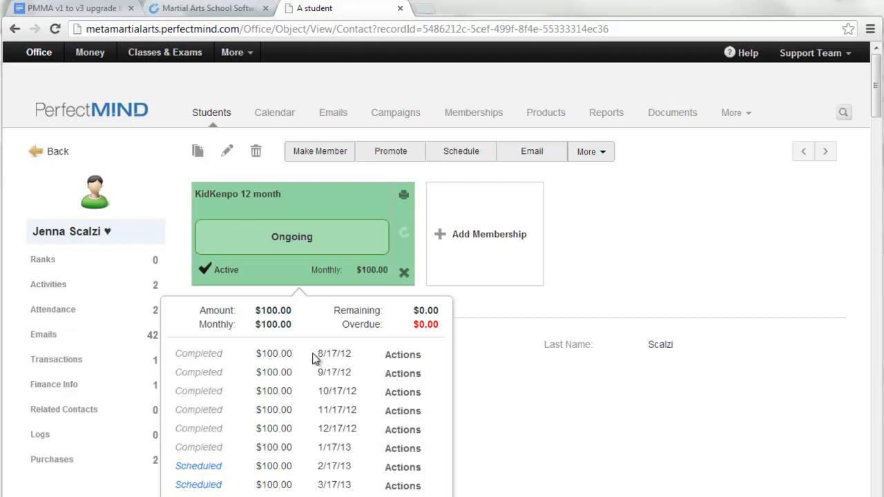
click(732, 114)
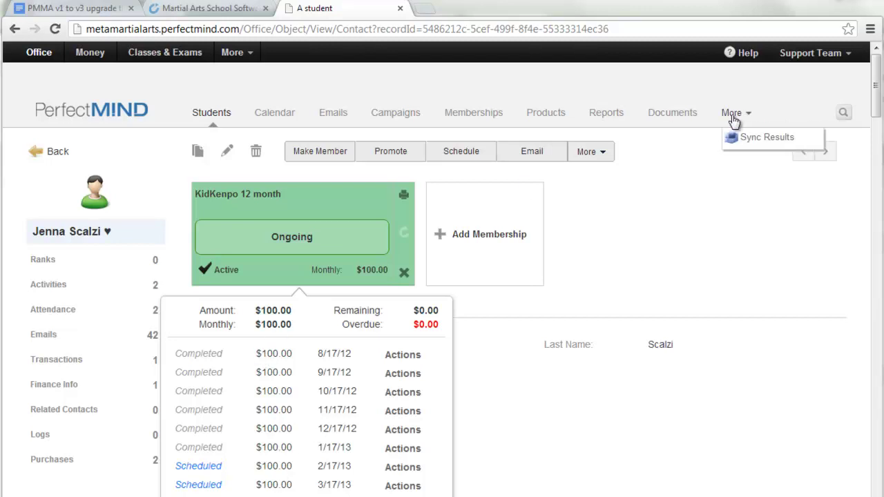
click(798, 149)
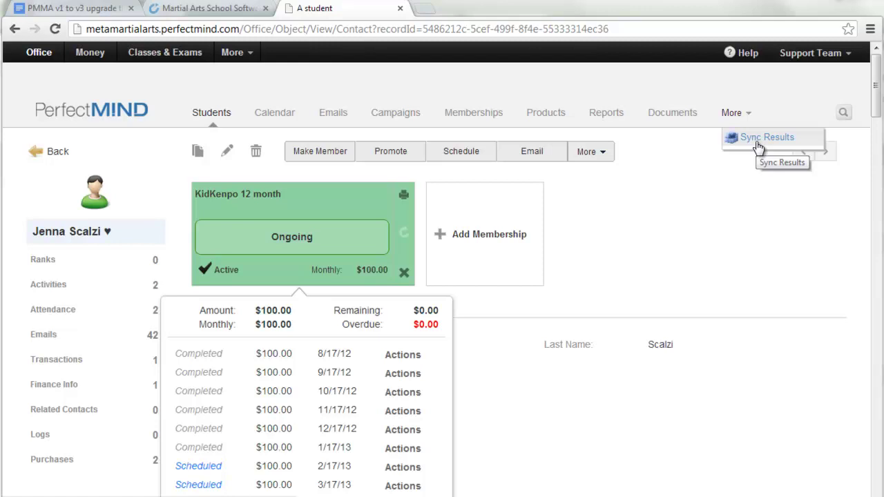
click(660, 227)
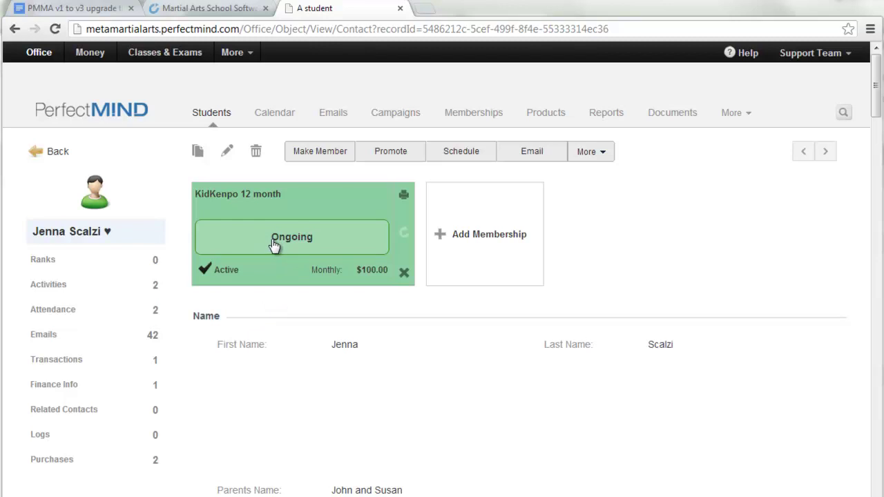
click(293, 251)
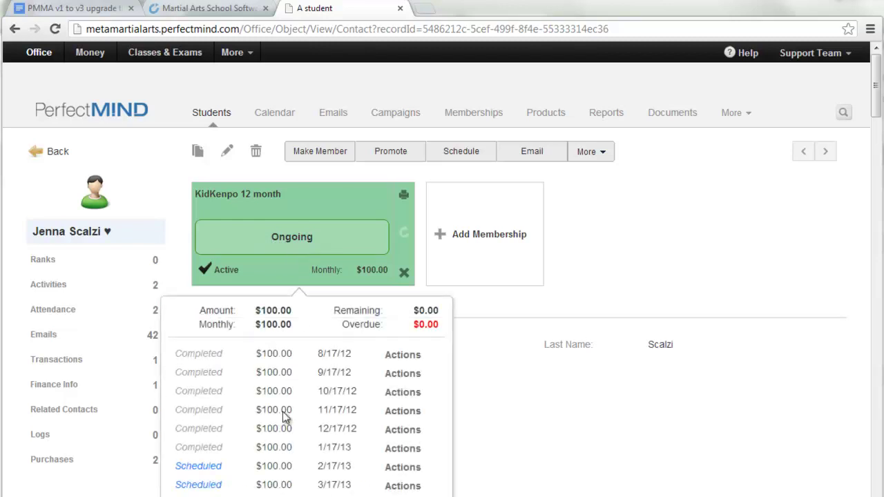
scroll(298, 387, down, 1)
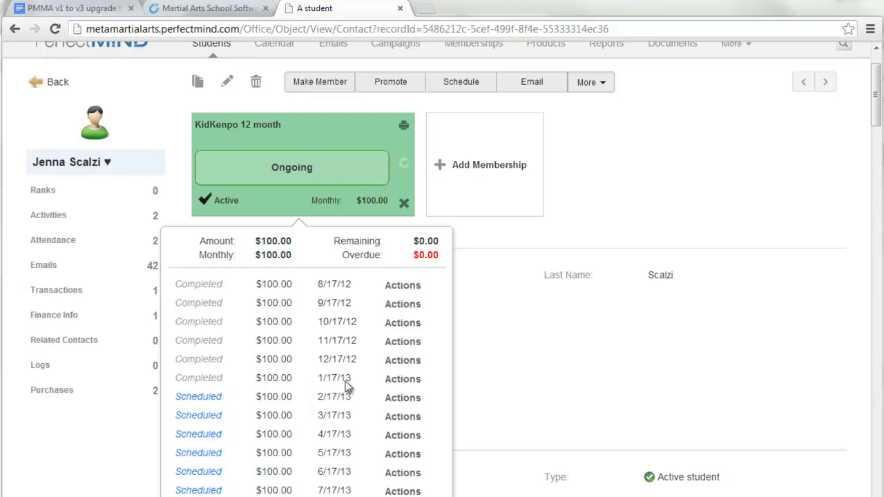
click(396, 382)
click(404, 398)
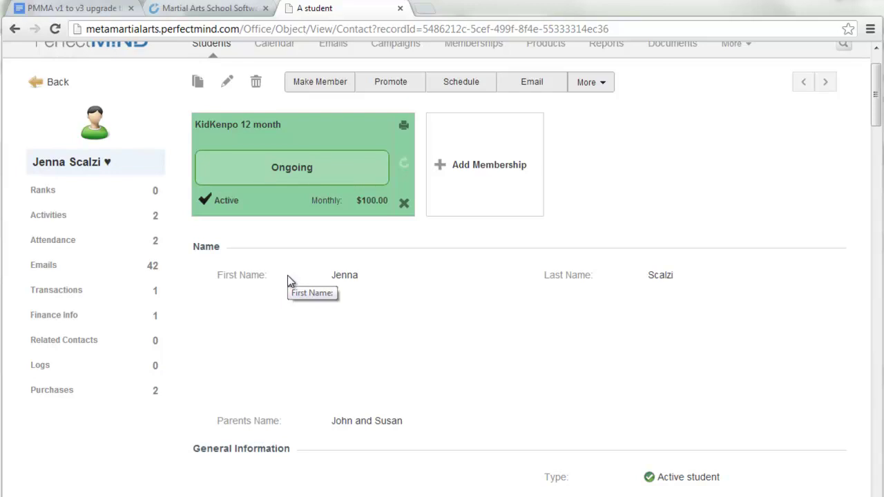
scroll(288, 281, up, 1)
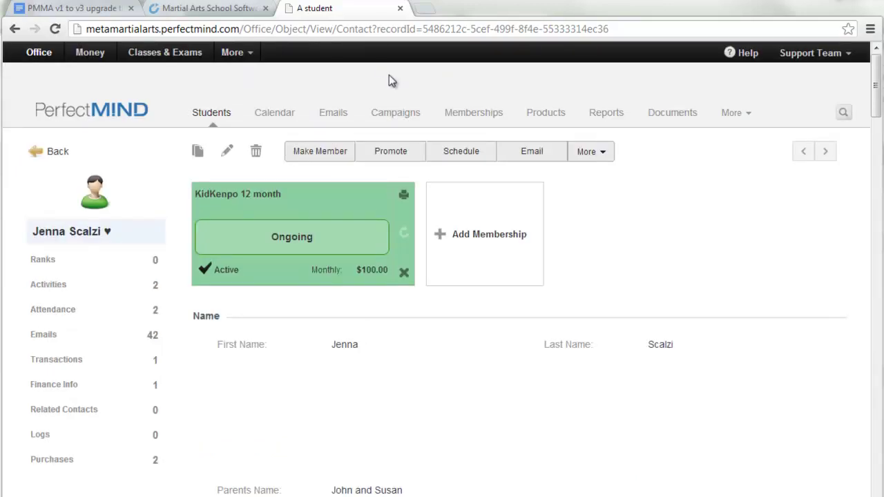
click(743, 113)
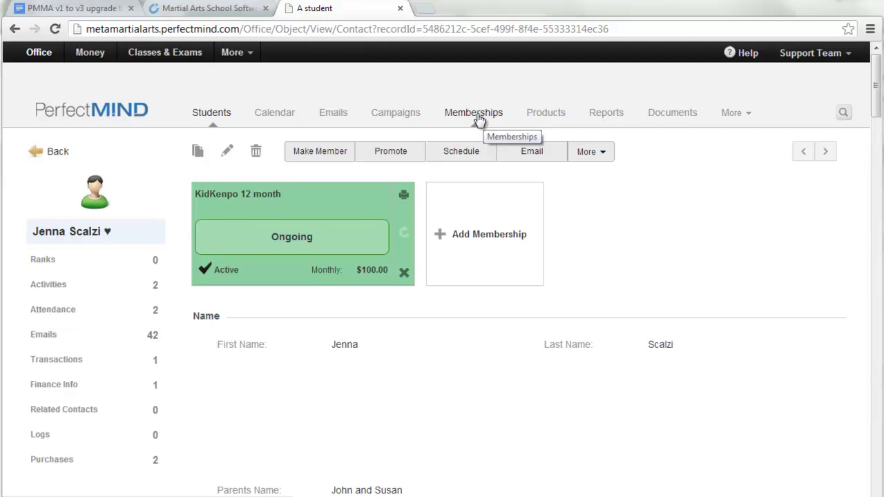
Step: Log out of the current school's account and close its browser tab
mouse_move(804, 57)
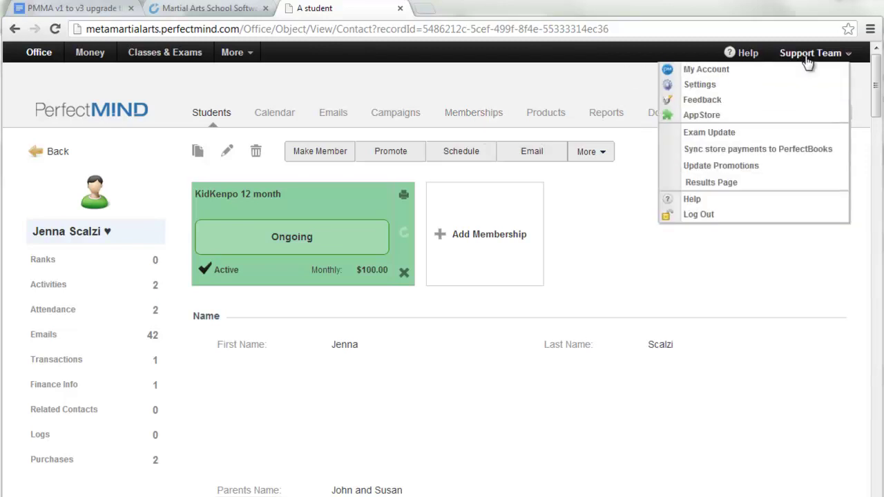
click(708, 219)
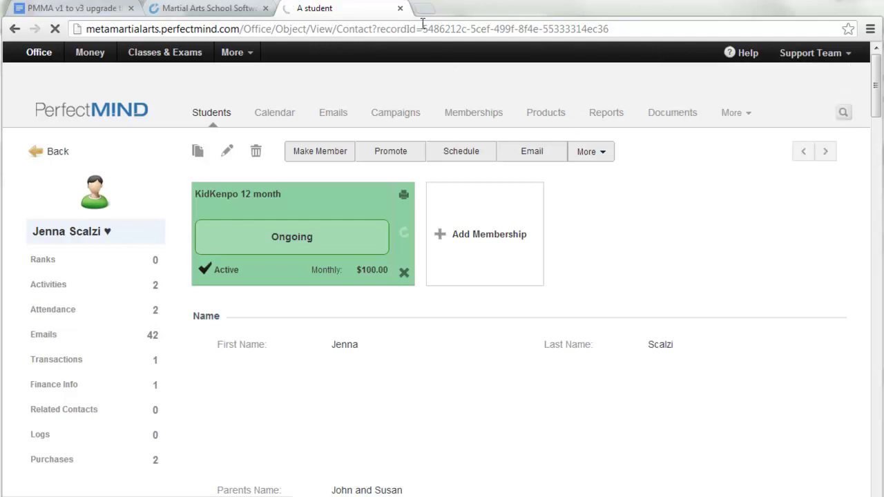
click(400, 9)
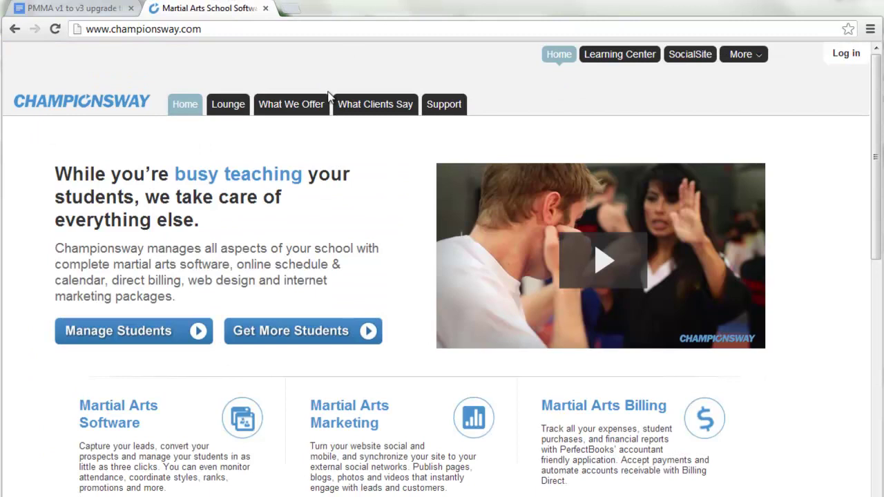
Step: Load live.perfectmind.com in a new browser tab and log in with the test account's e-mail and password
click(289, 11)
text(live.perfectmind.com)
key(Return)
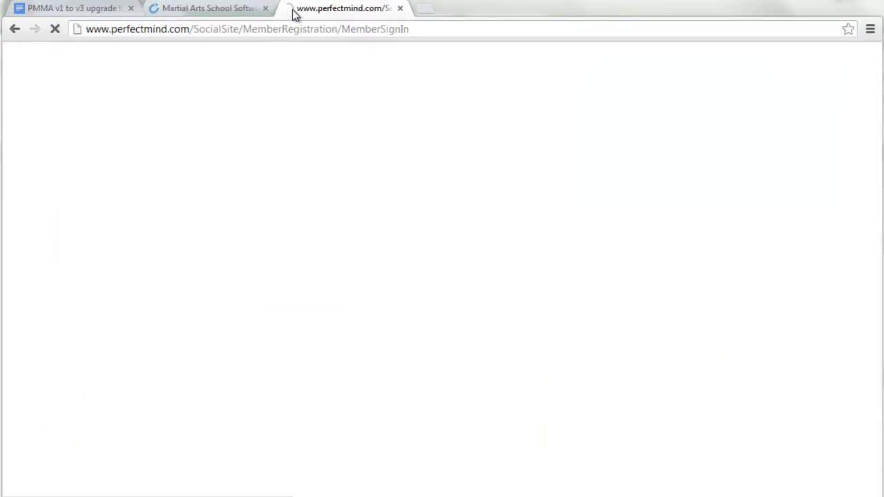
click(217, 181)
text(t)
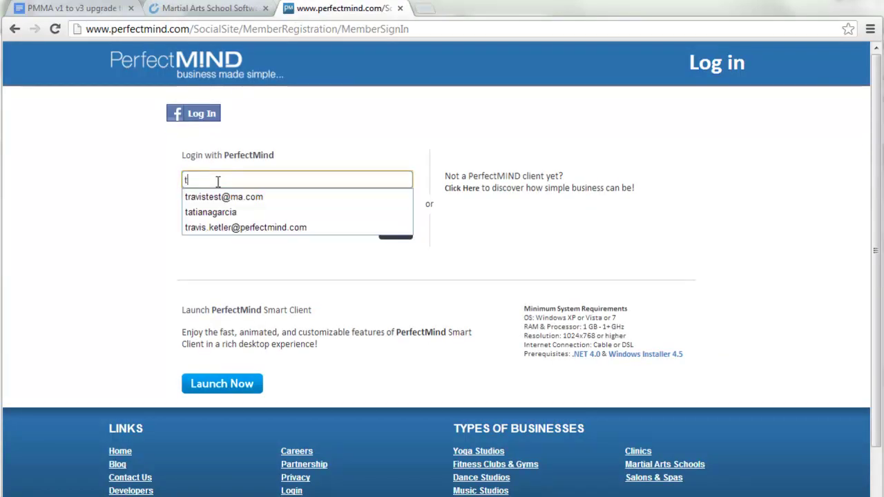
click(225, 197)
click(223, 201)
text(•••••••)
key(Return)
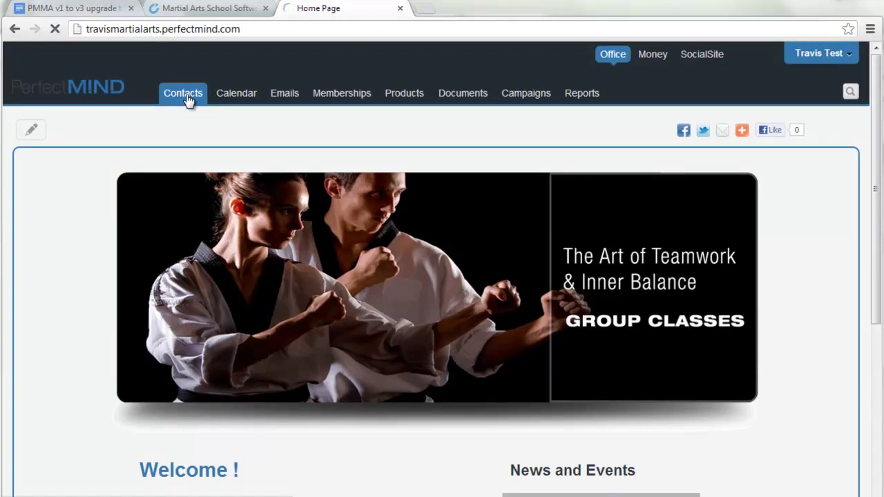
Step: View the All Contacts list and the Money transactions, and return to the Office contacts
click(188, 100)
click(64, 187)
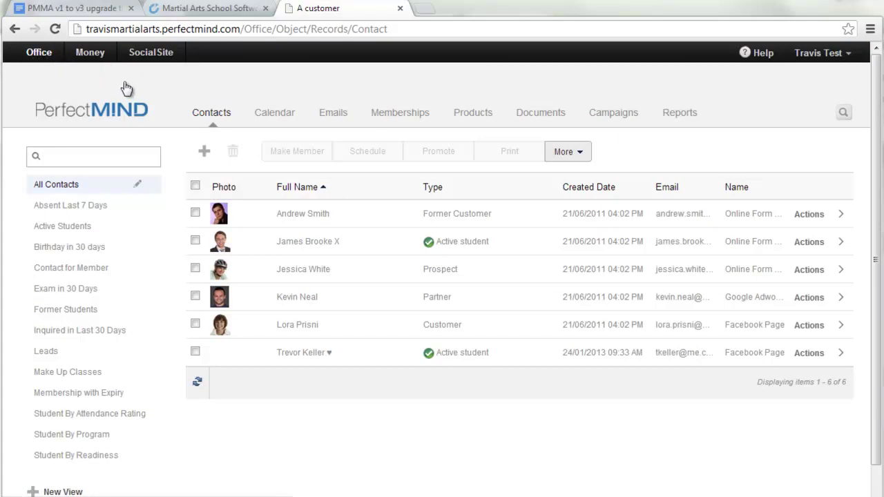
click(89, 57)
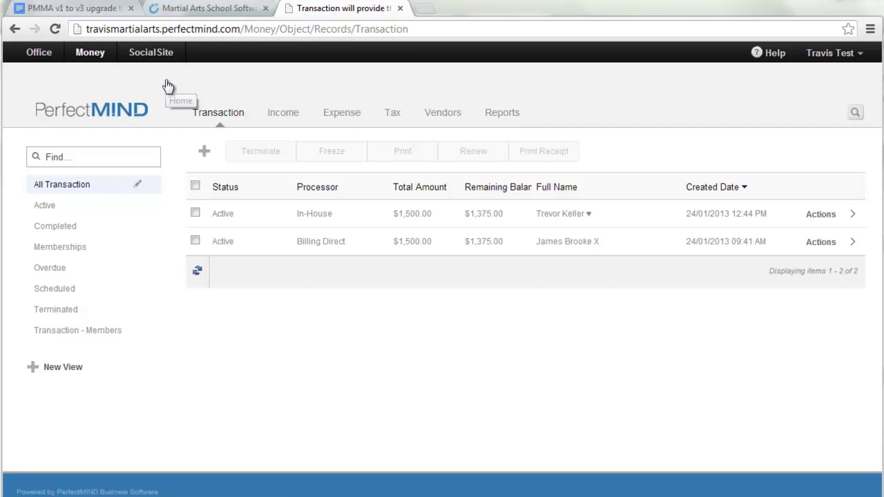
click(40, 53)
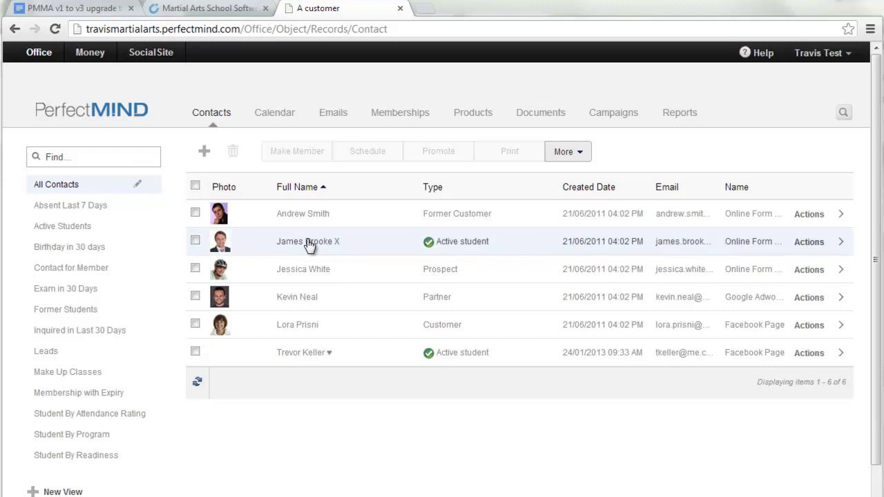
Step: View the prospect contact's profile and go back to the contacts list
click(312, 271)
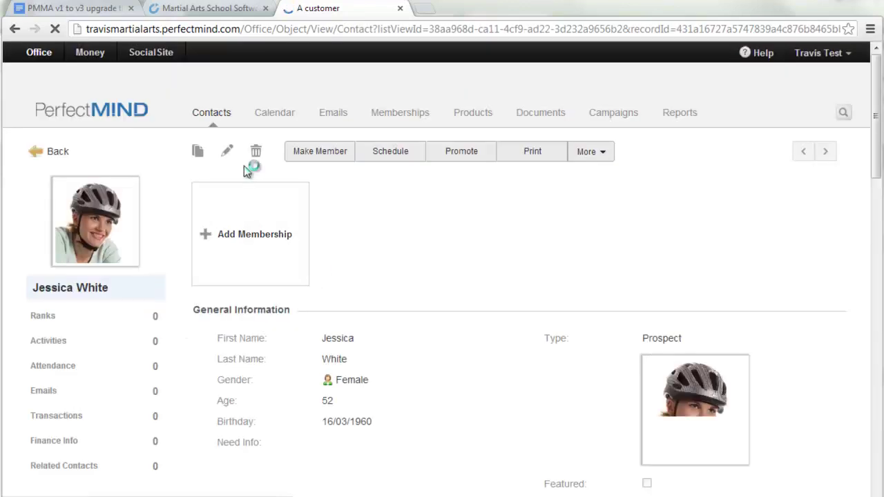
click(214, 114)
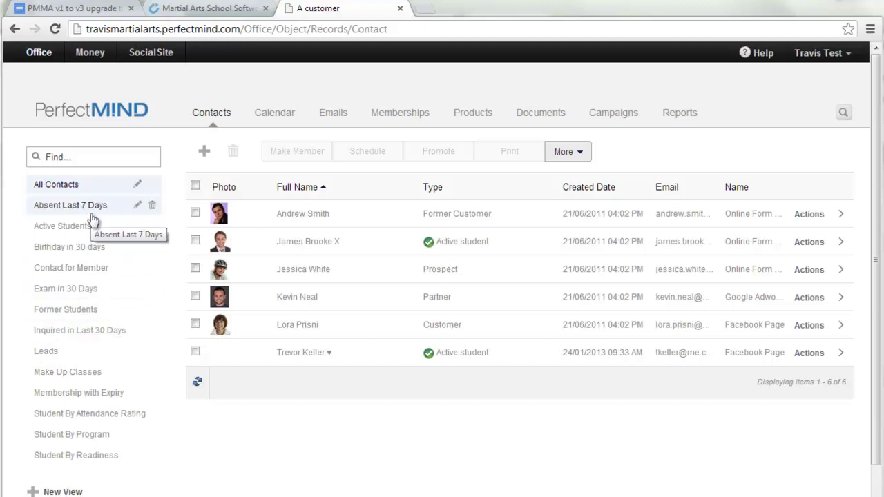
click(318, 272)
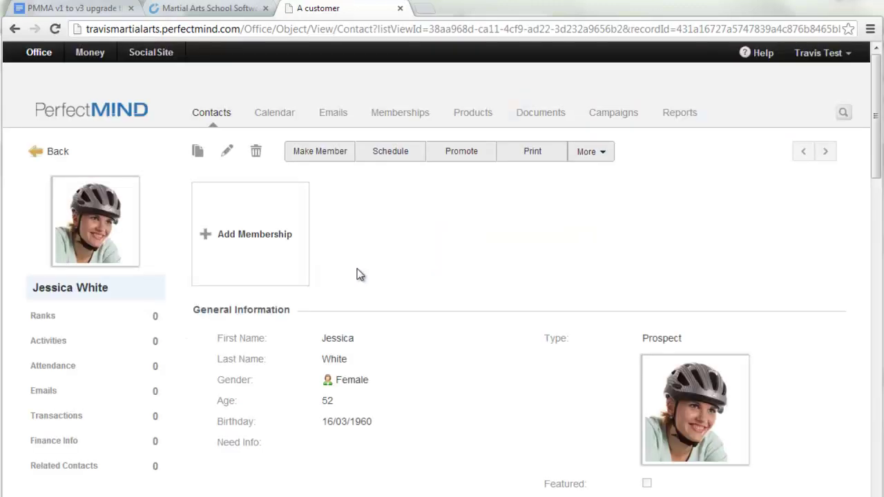
click(55, 152)
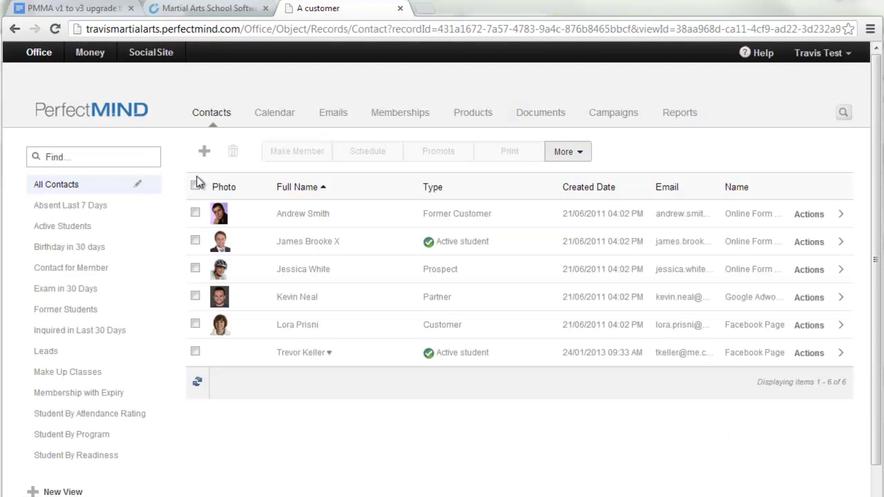
Step: Start a new contact record and check the Type and Gender choices, keeping Lead as the type
click(204, 151)
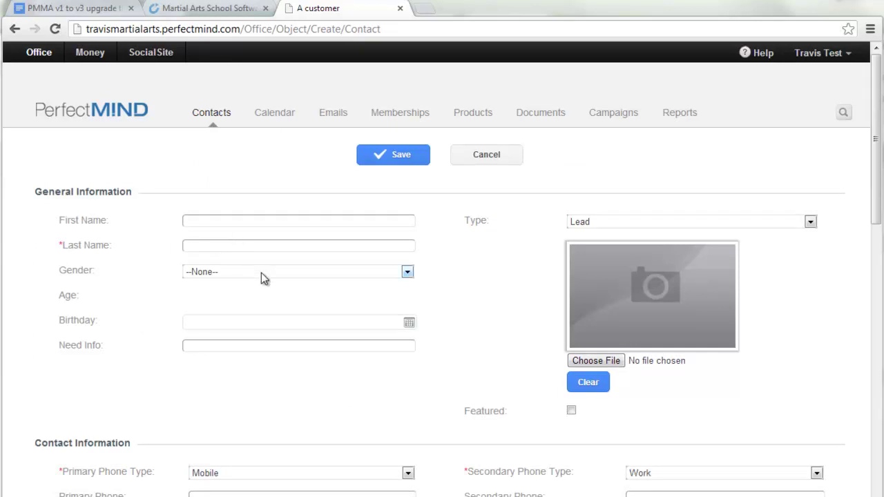
click(598, 225)
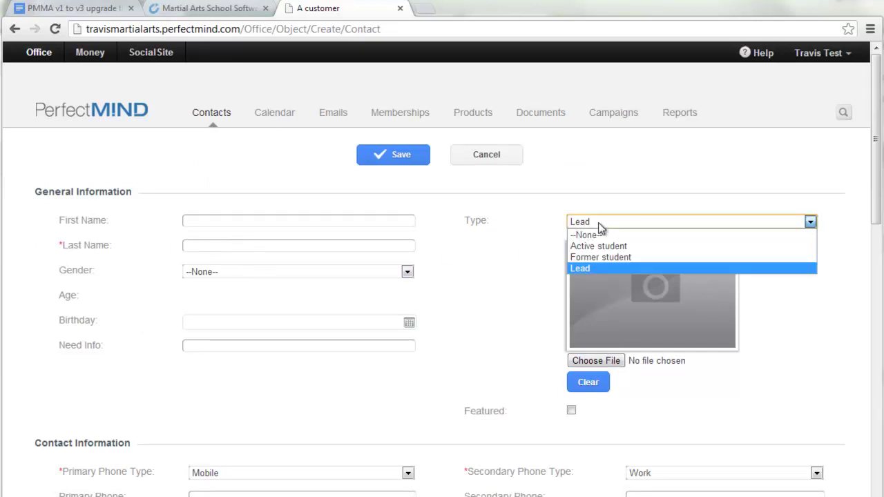
click(599, 223)
click(205, 276)
click(205, 276)
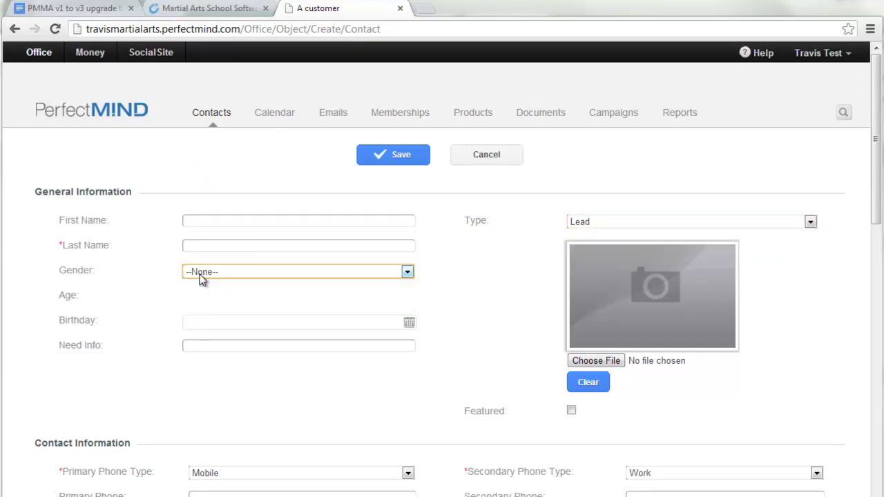
Step: Review the contact, school, attendance and marketing fields of the new contact form
scroll(92, 372, down, 2)
scroll(92, 370, down, 1)
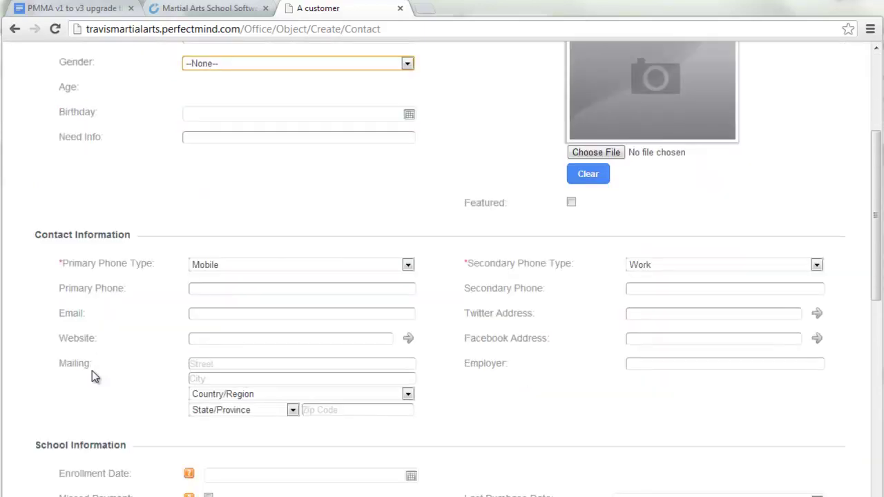
scroll(108, 347, down, 3)
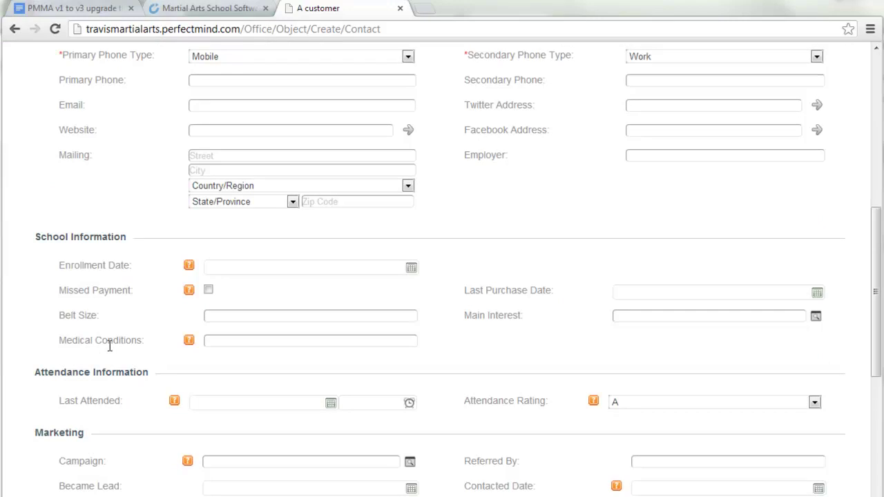
scroll(108, 346, down, 2)
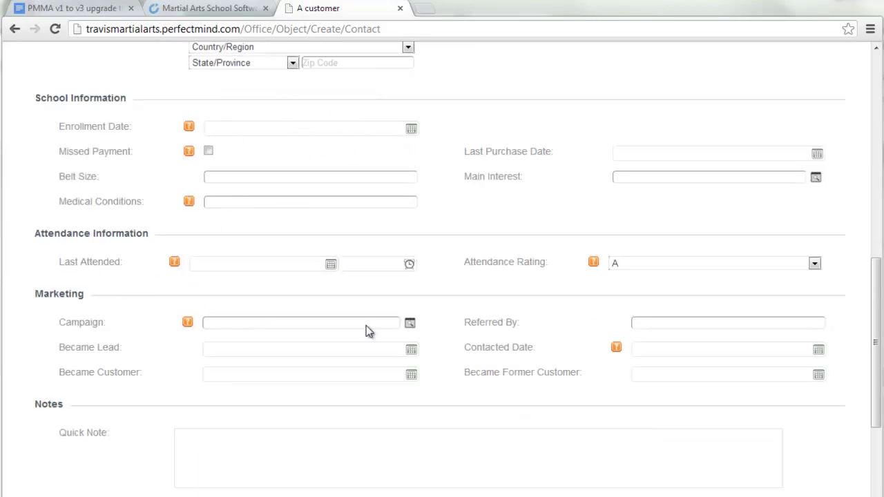
Step: Examine the campaign choices for the contact and the blank new-campaign form, cancelling both without a selection
click(410, 324)
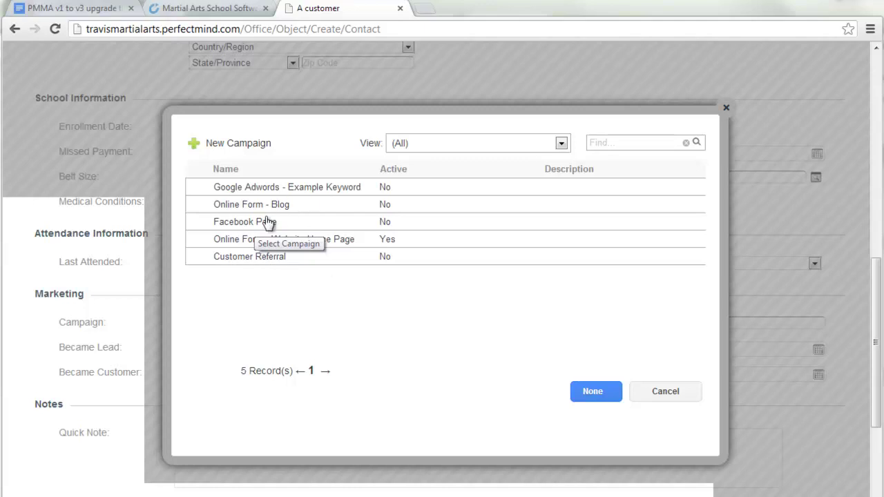
click(236, 145)
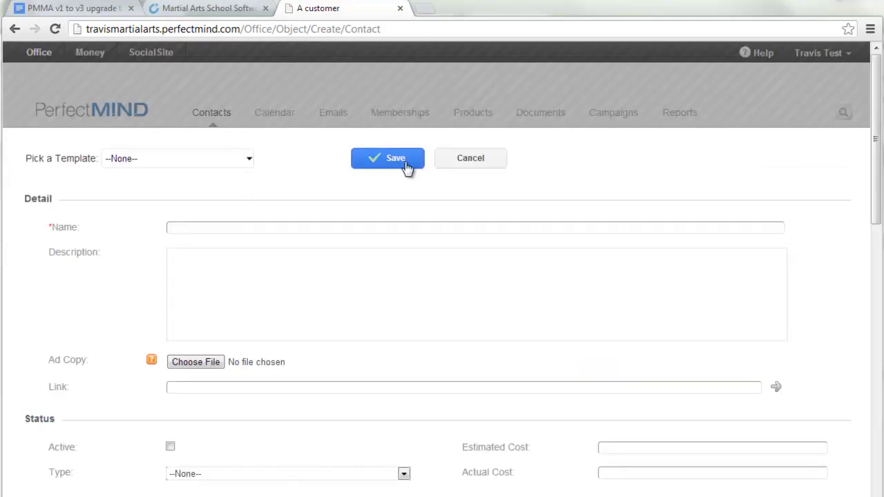
click(467, 165)
click(663, 394)
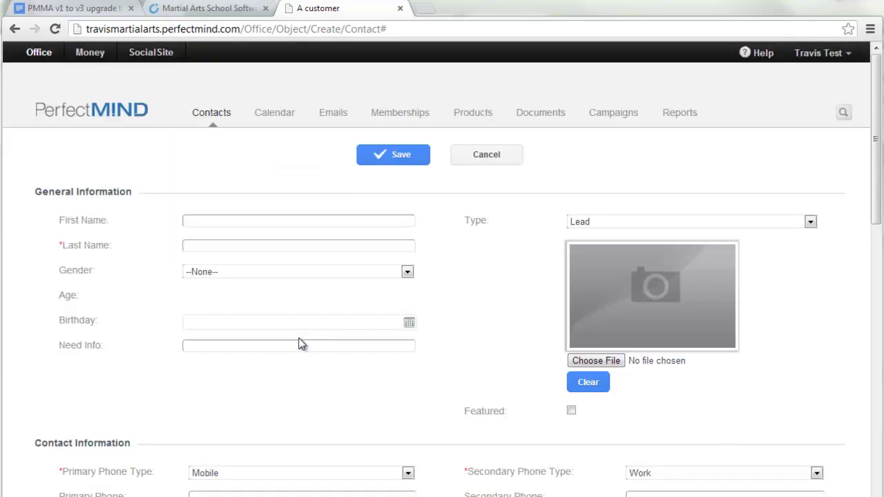
Step: Look over the full new contact form once more and cancel the record without saving
scroll(295, 337, down, 15)
scroll(296, 338, up, 15)
click(482, 163)
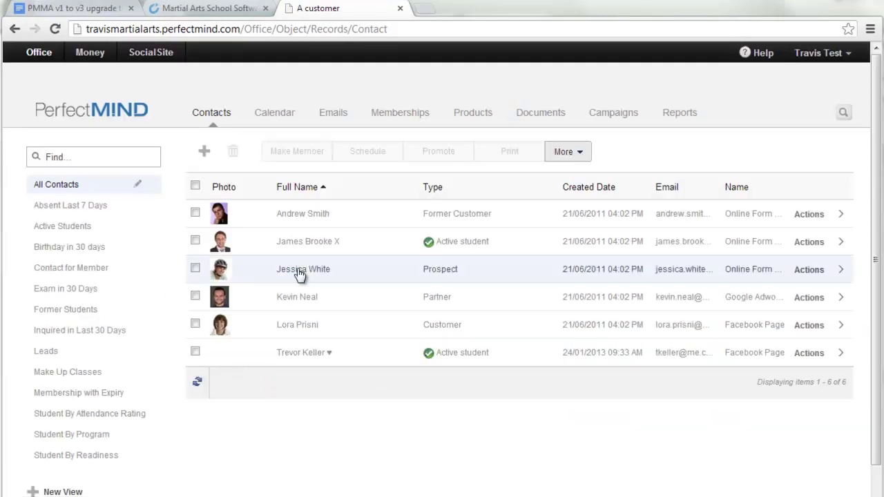
Step: Change the prospect contact's type to Lead and save the record
click(305, 270)
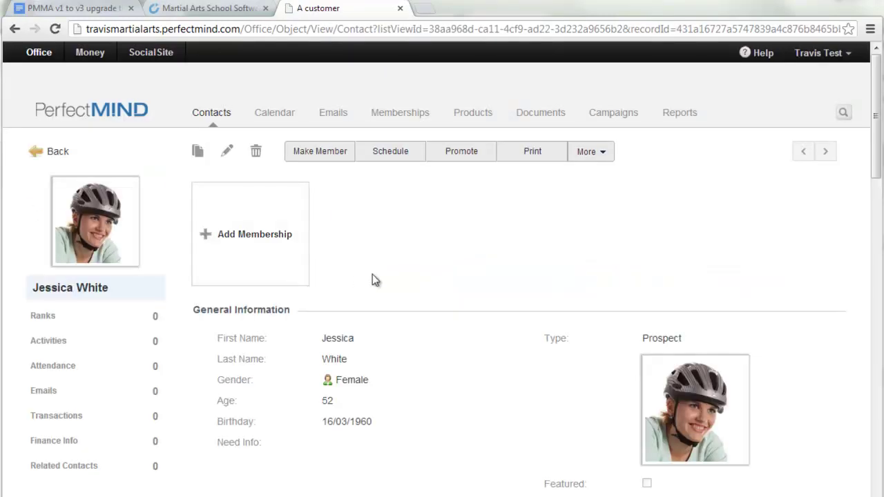
click(227, 151)
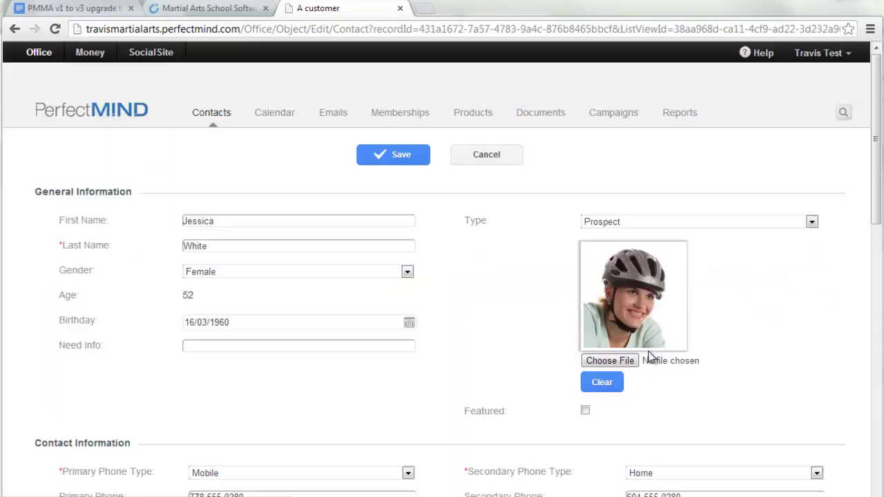
click(642, 221)
click(612, 280)
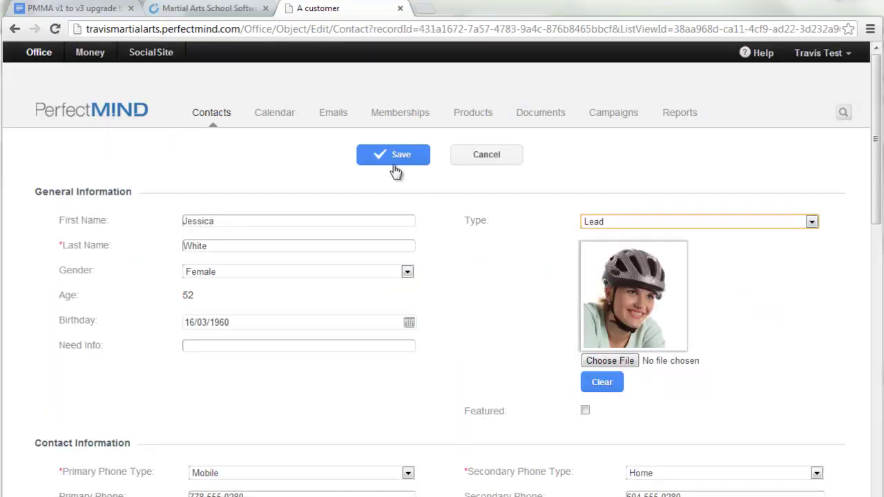
click(399, 156)
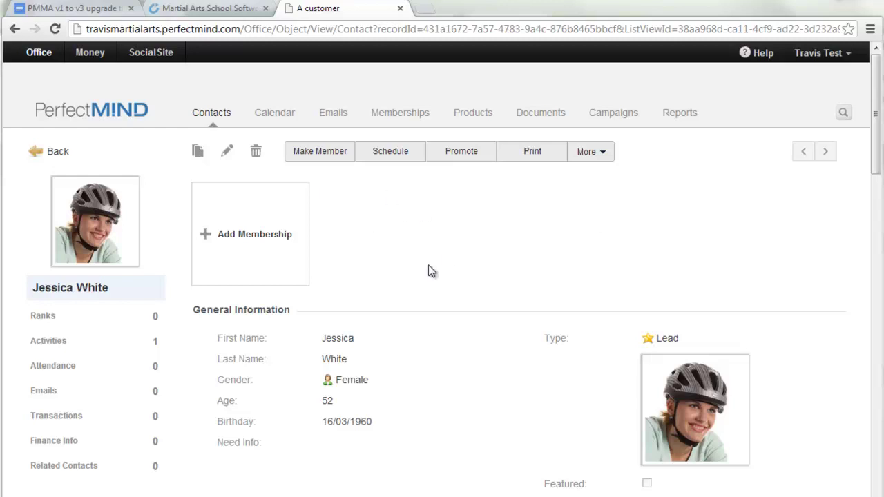
Step: Add the Adult Karate - 1 Year membership for this contact and proceed to checkout
click(247, 239)
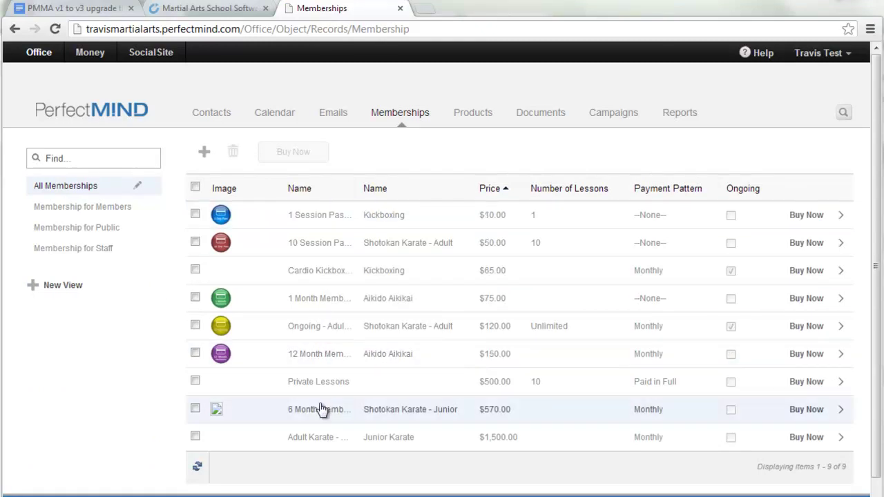
click(329, 442)
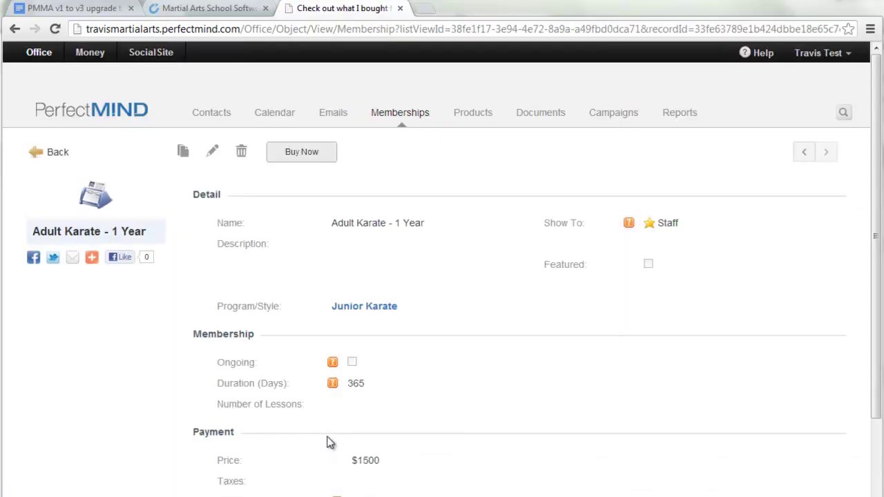
click(306, 156)
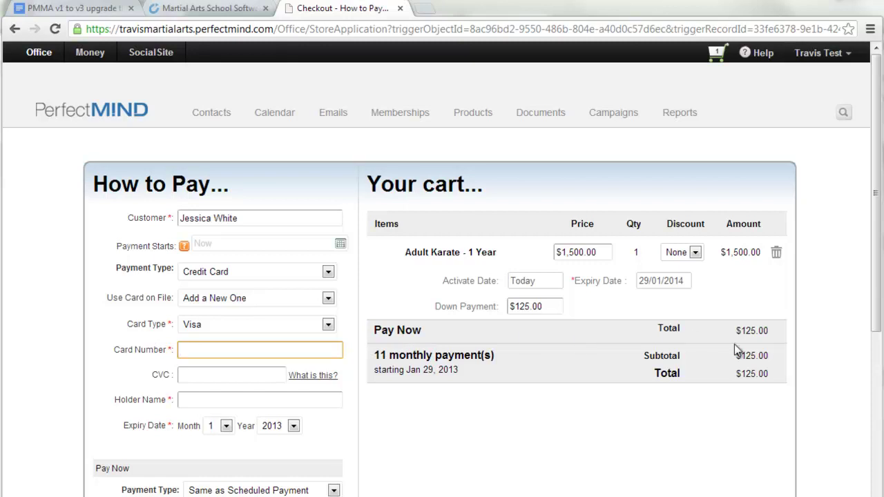
Step: Set the checkout's payment start date to 01/03/2013
click(342, 243)
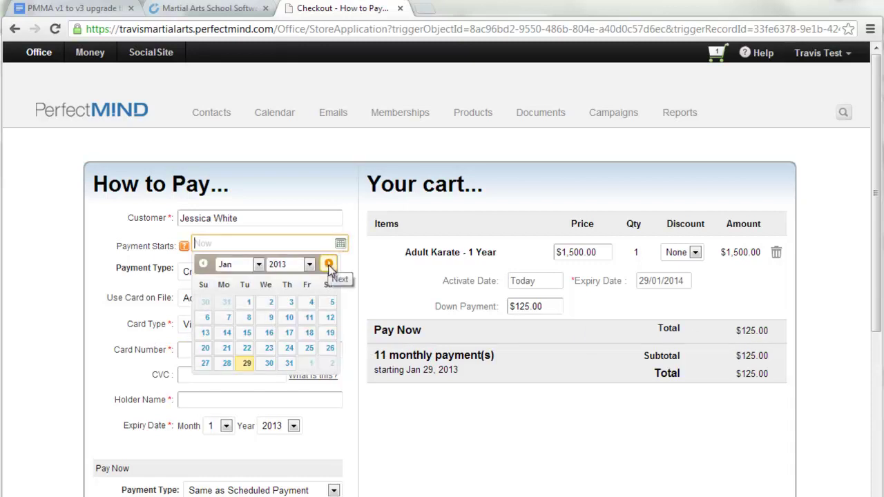
click(329, 266)
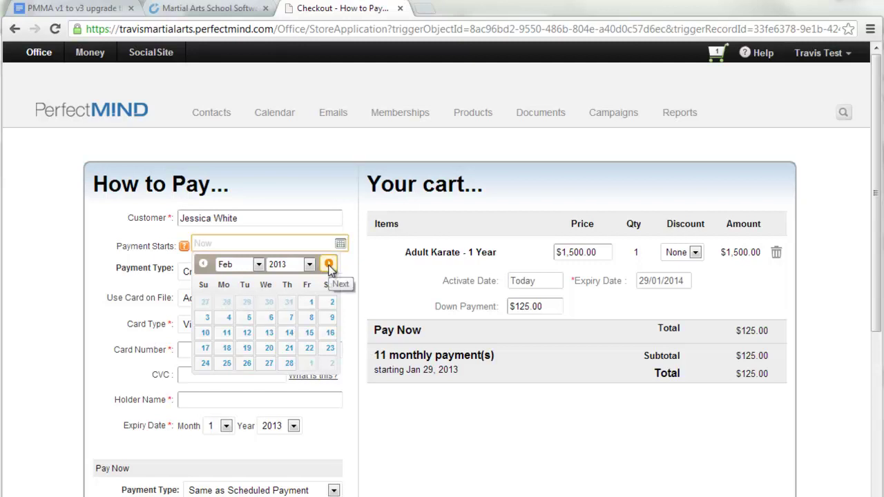
click(330, 266)
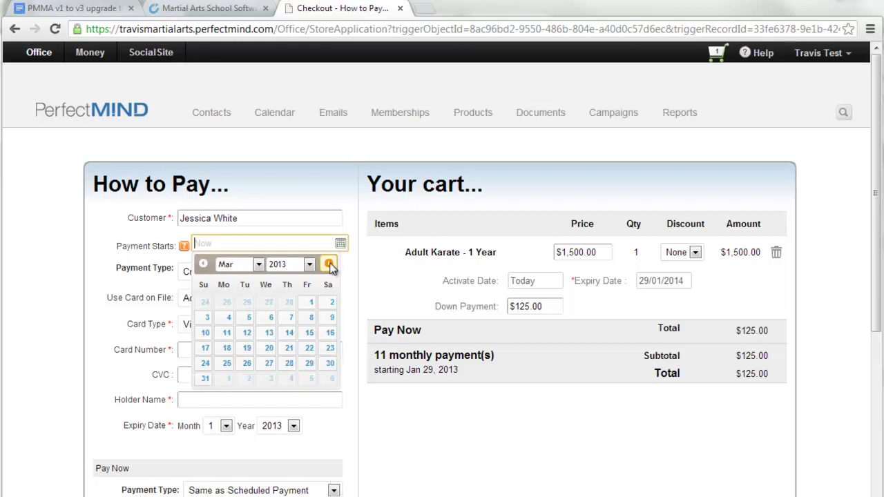
click(308, 304)
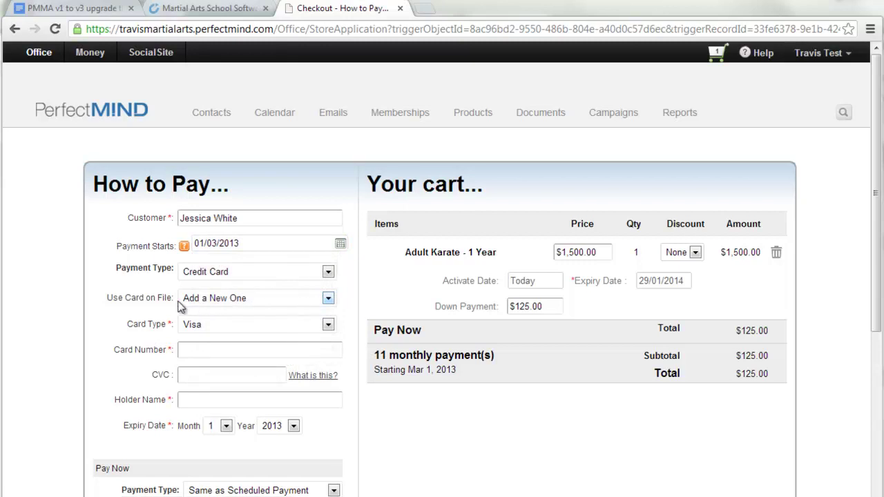
Step: Check the card-on-file and card type choices, the membership's price field and the discount options, keeping the existing values
click(202, 301)
click(204, 312)
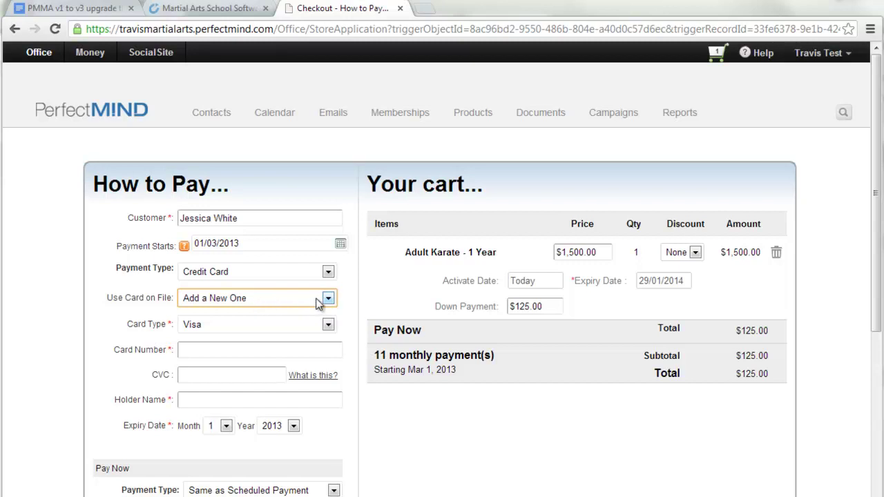
click(243, 324)
click(236, 339)
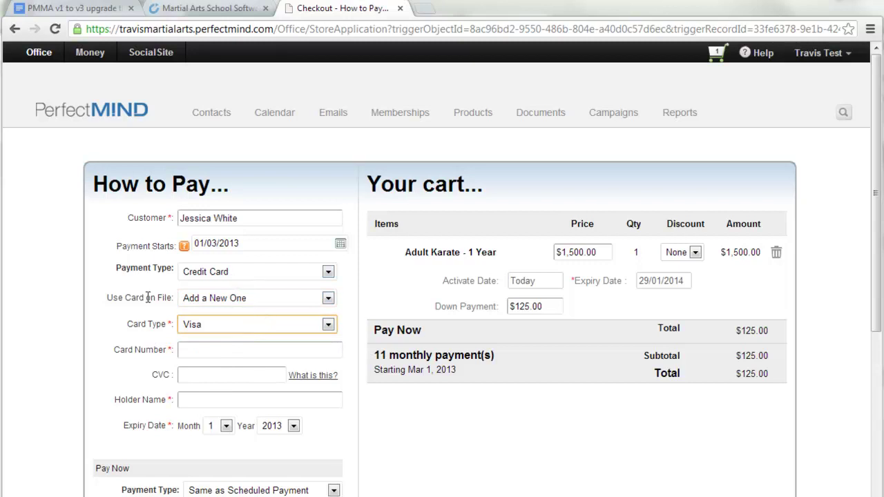
click(580, 252)
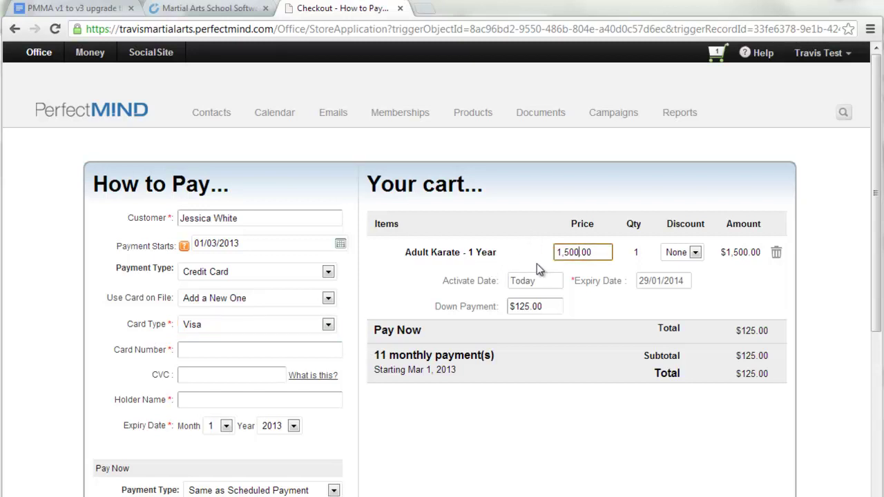
click(696, 252)
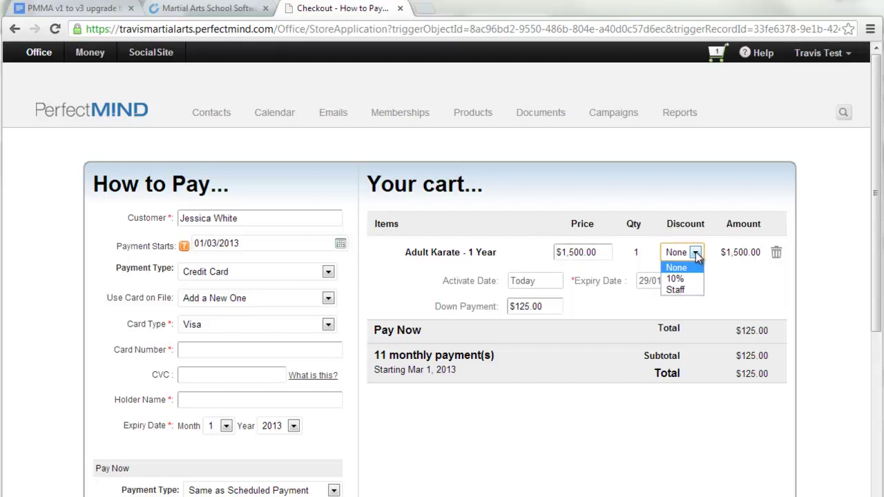
click(696, 254)
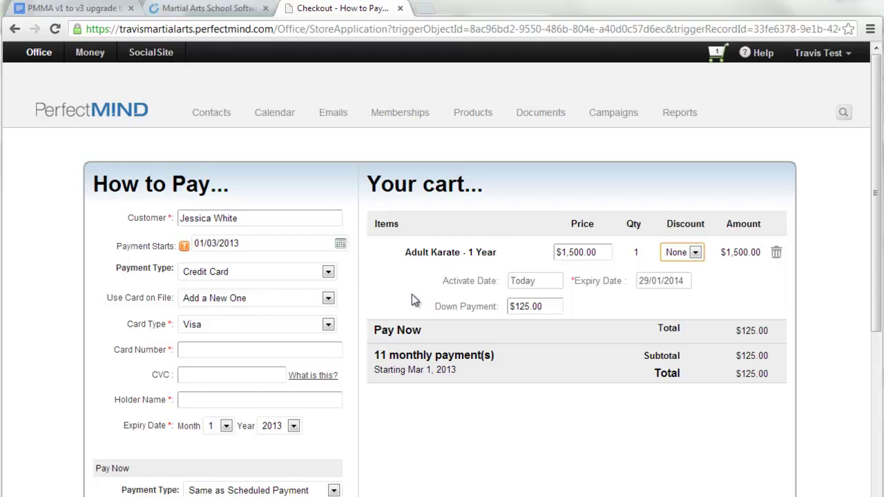
Step: Complete the membership purchase with Cash as the payment type and make the buyer an active contact
click(259, 273)
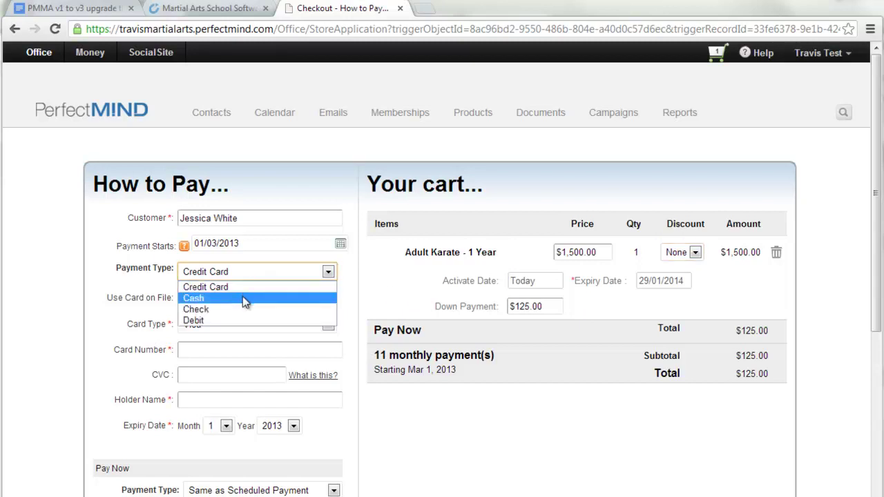
click(242, 298)
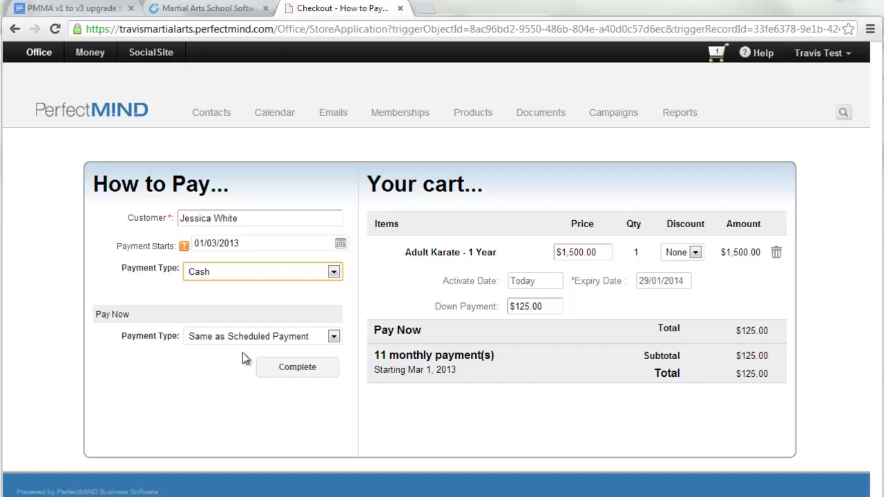
click(302, 372)
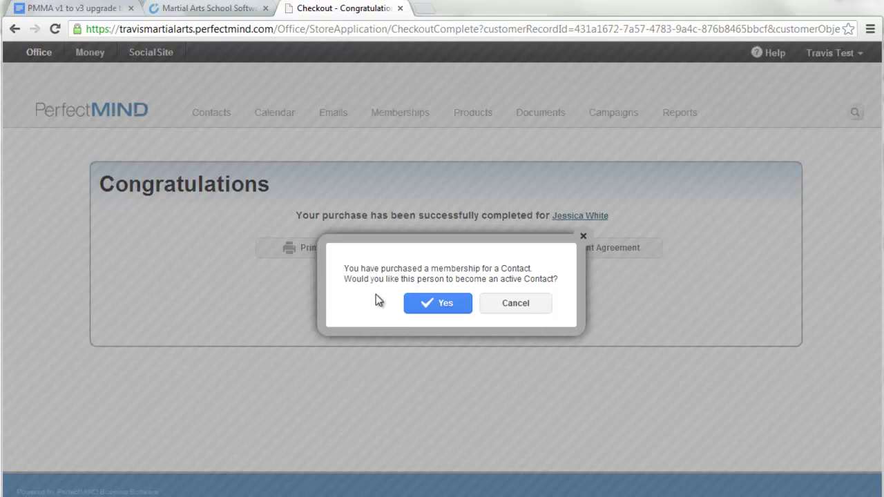
click(429, 306)
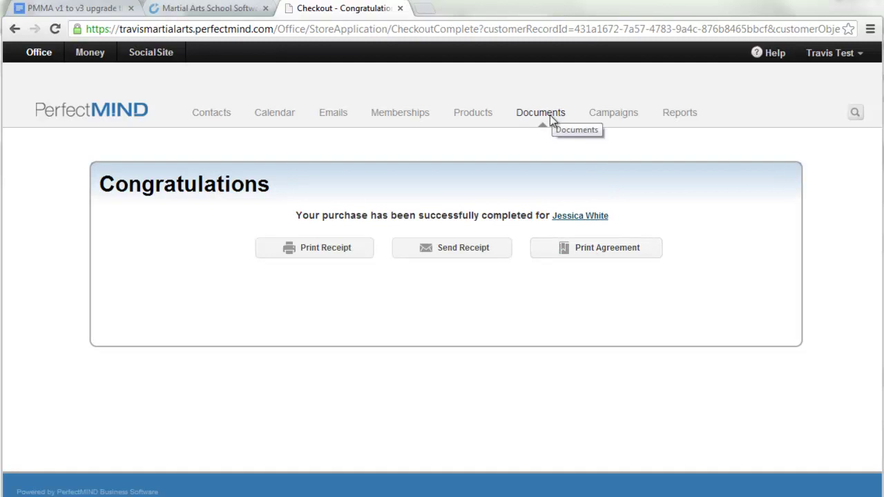
Step: Return to the buyer's contact record and view the Adult Karate membership's payment schedule and expiry date
click(584, 217)
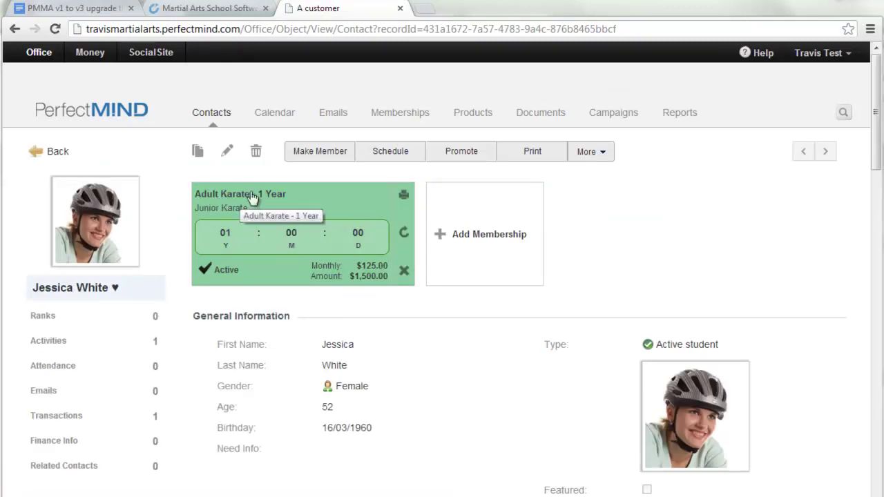
mouse_move(300, 233)
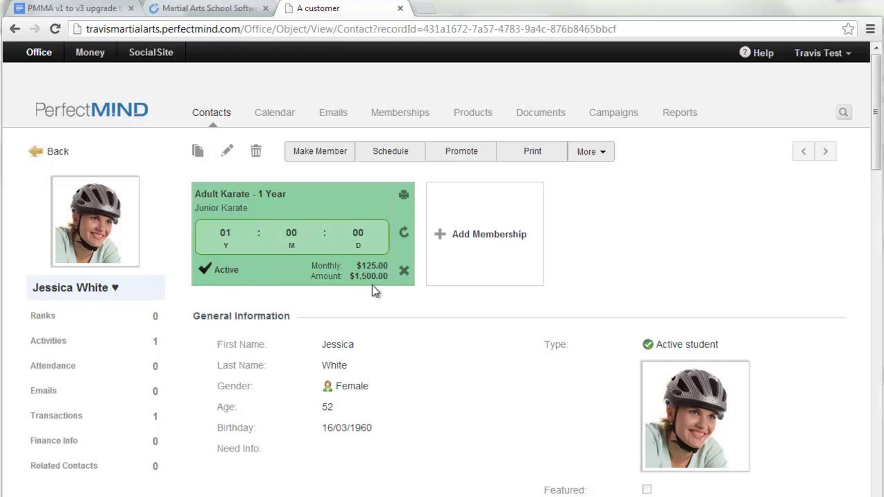
click(306, 256)
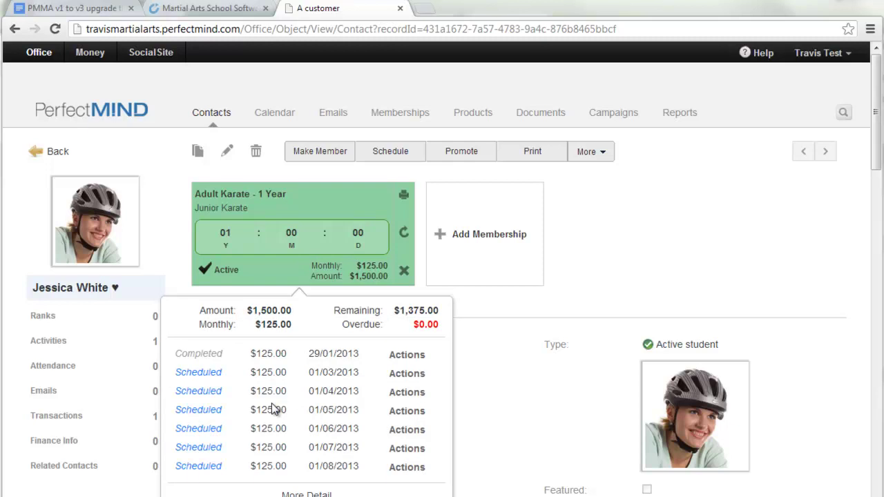
click(497, 345)
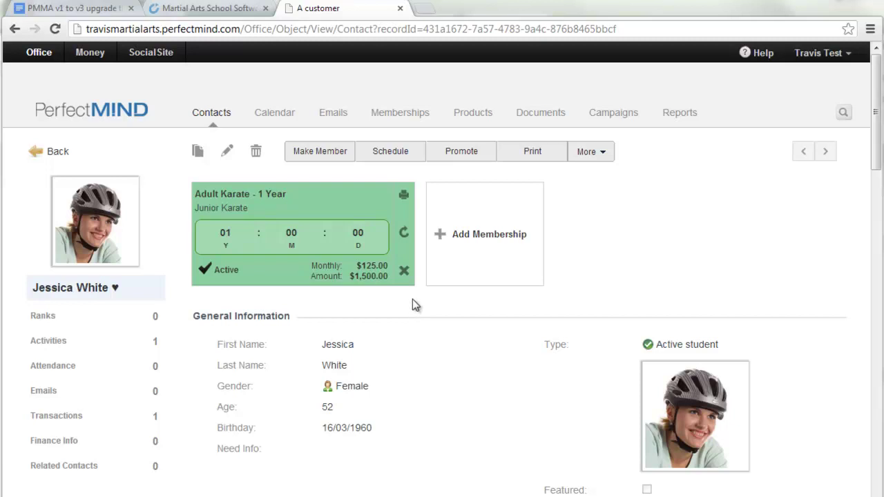
mouse_move(334, 233)
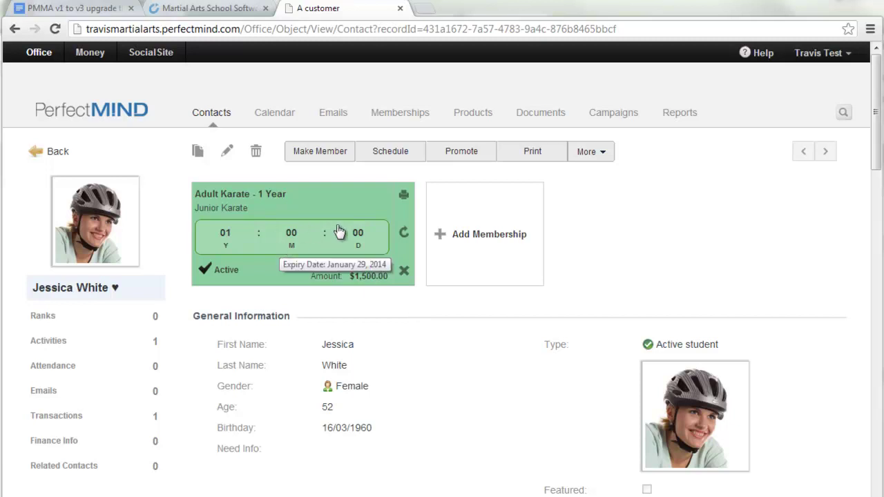
click(299, 247)
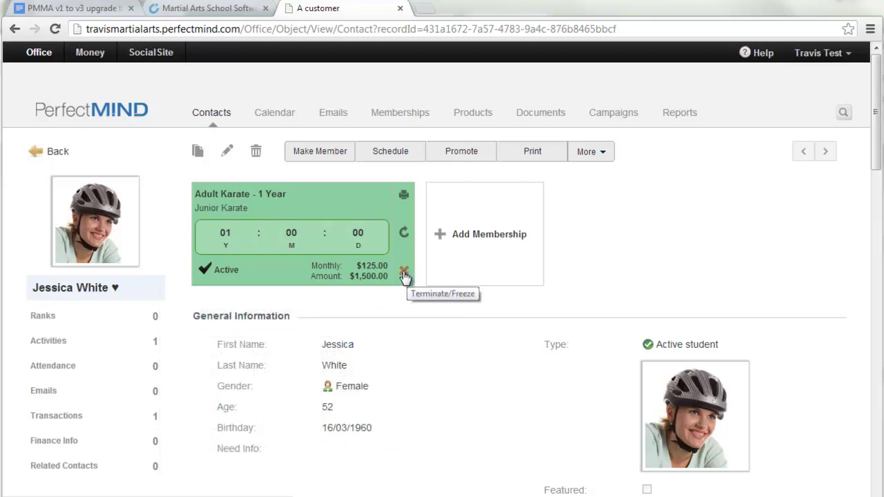
Step: Freeze the contact's Adult Karate - 1 Year membership with a resume date of 10/03/2013
click(404, 274)
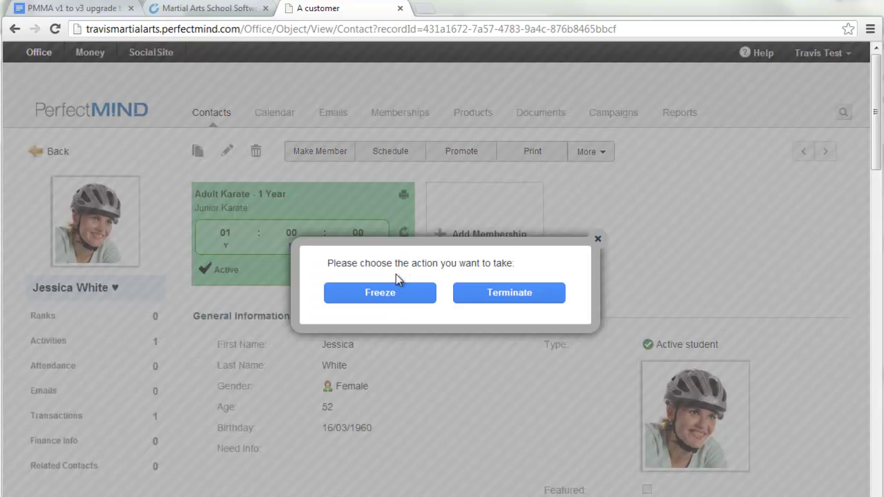
click(381, 294)
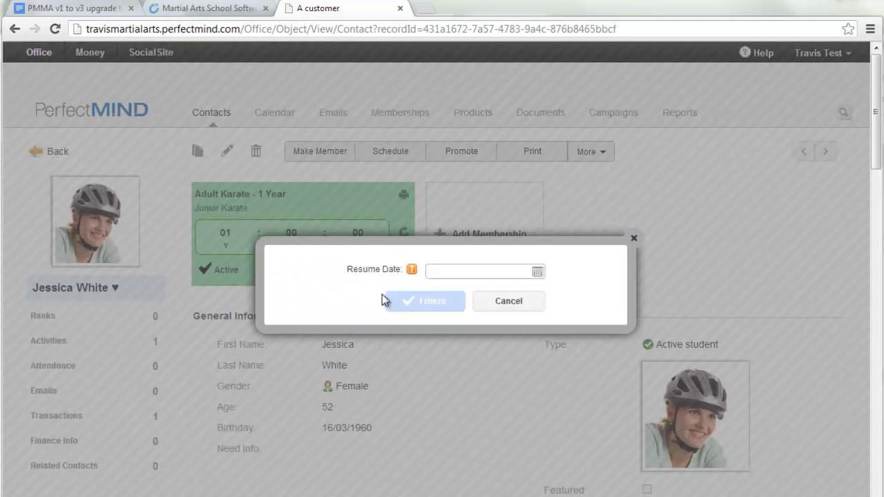
click(538, 272)
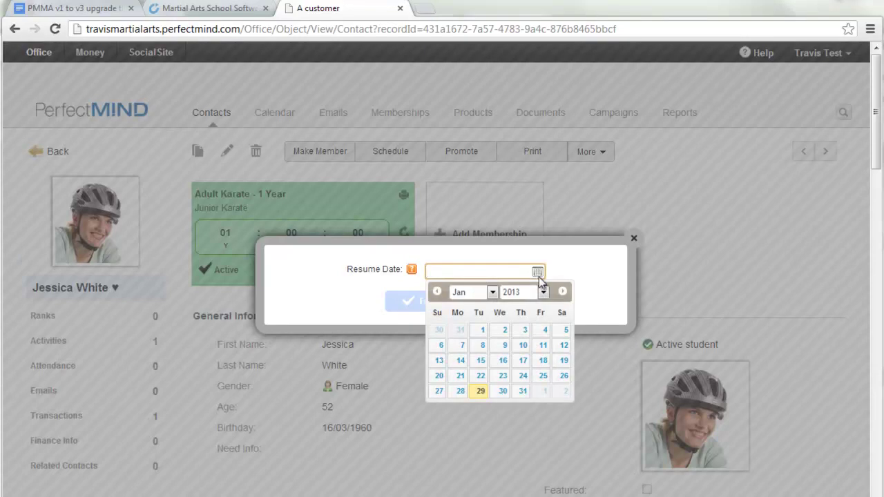
click(563, 292)
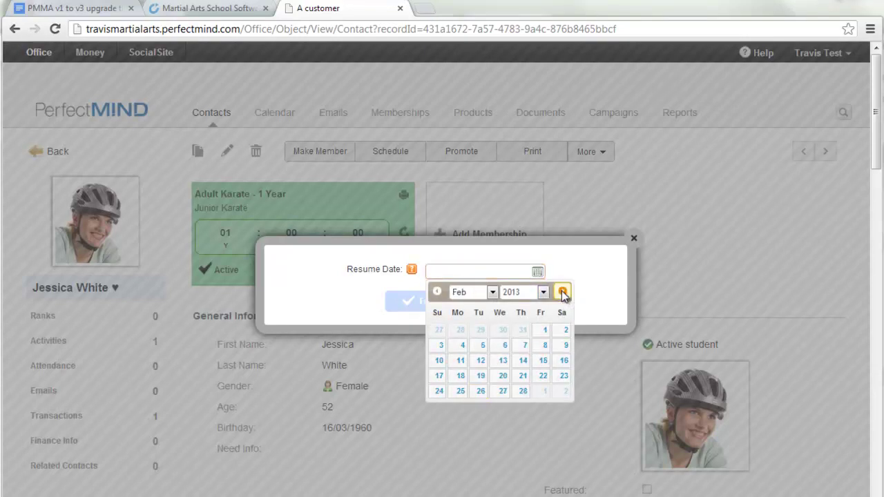
click(562, 292)
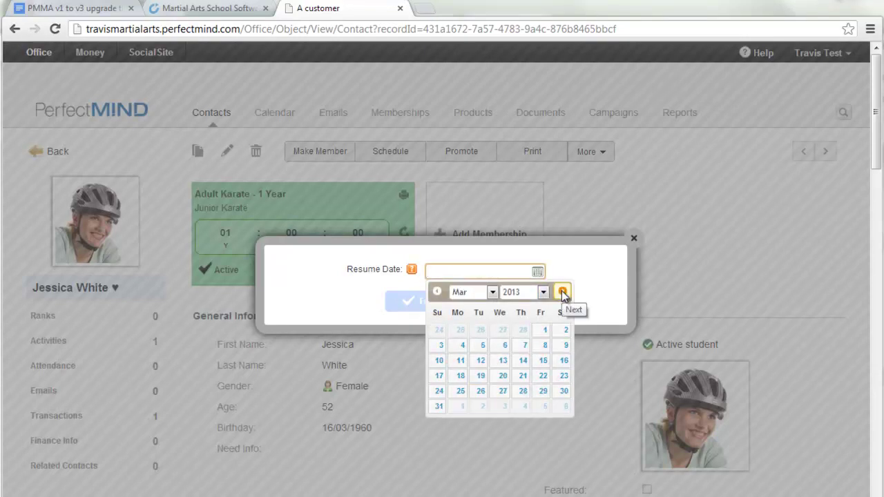
click(439, 360)
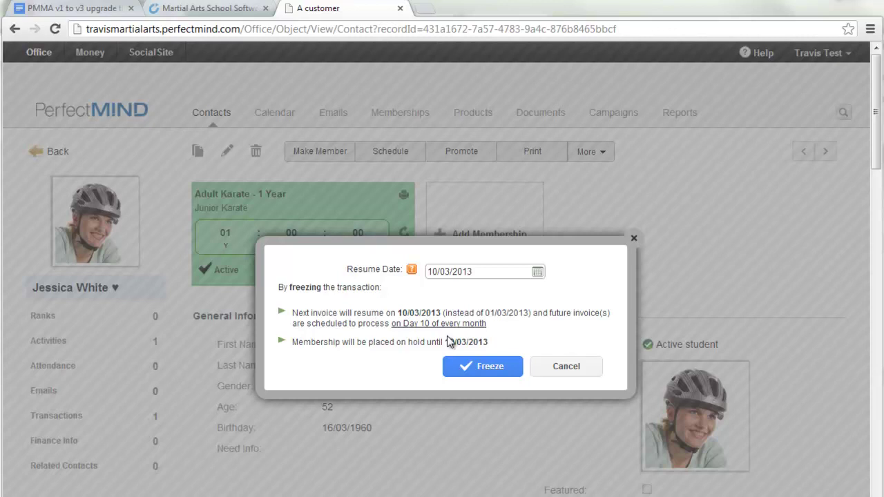
click(474, 374)
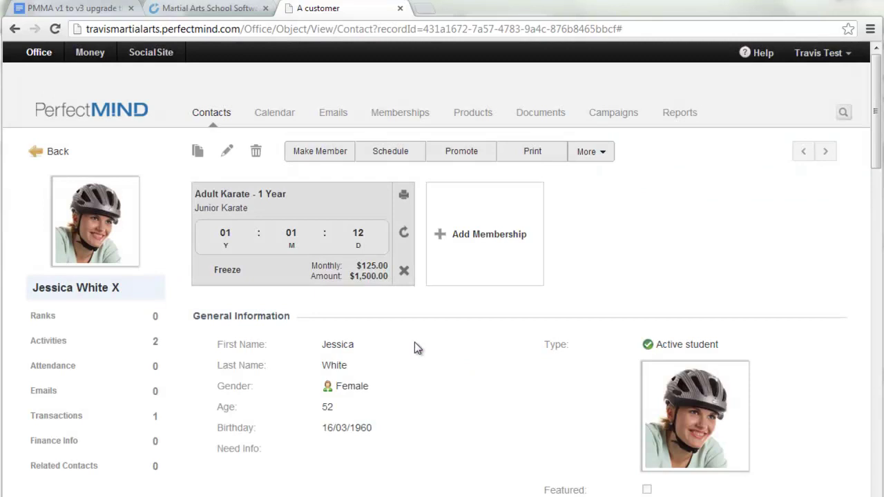
Step: Review the frozen membership's rescheduled payments and look through the details on the contact record
click(295, 251)
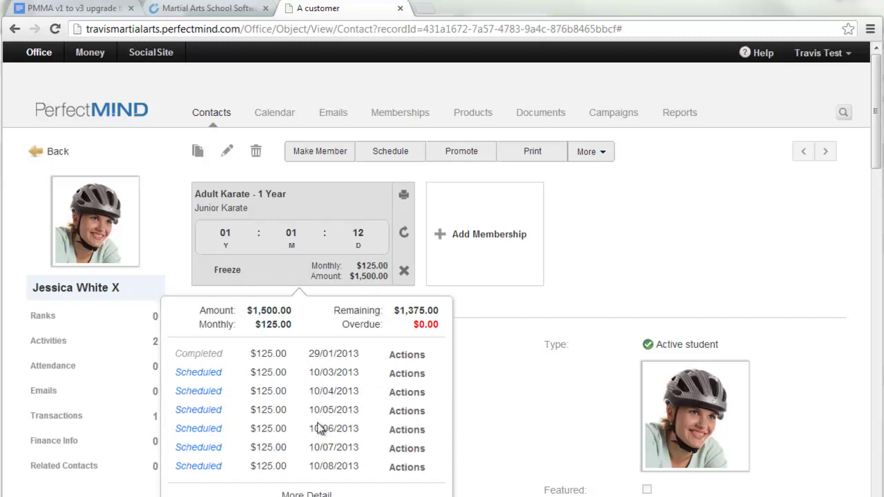
click(502, 403)
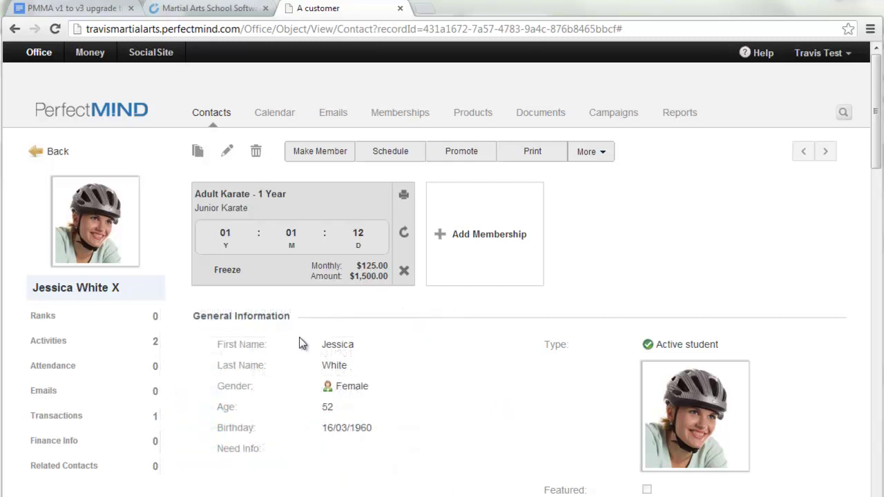
scroll(243, 357, down, 2)
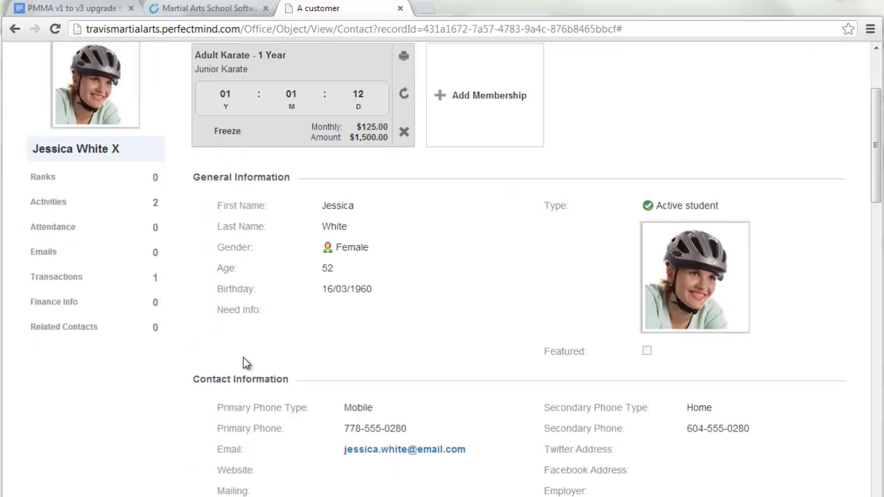
scroll(243, 357, down, 4)
scroll(244, 357, down, 8)
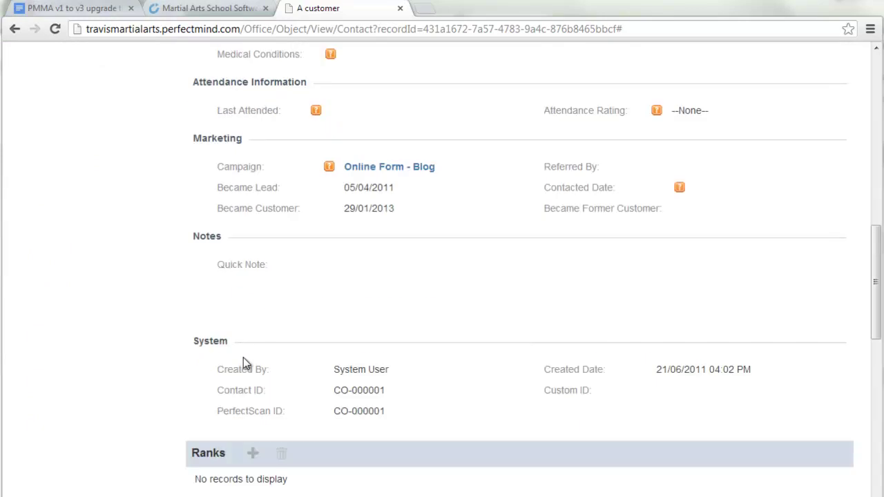
scroll(243, 357, up, 14)
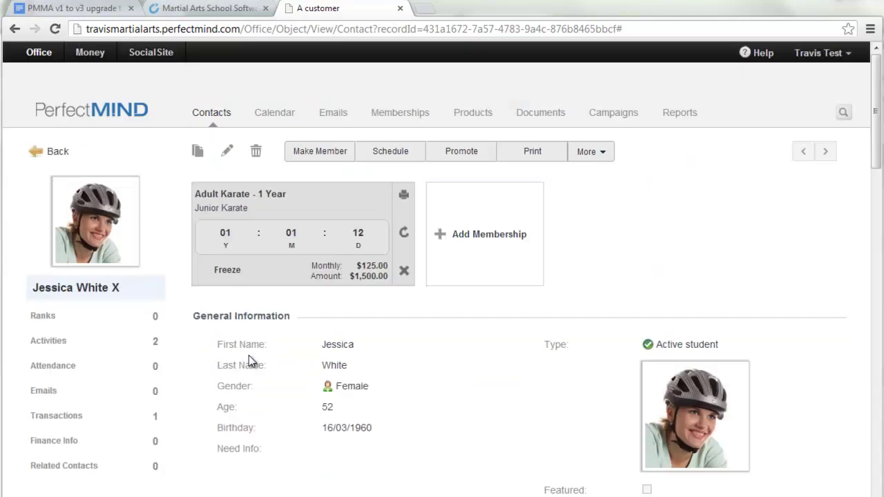
Step: Change the type of the Partner contact in the contacts list to Lead and save the record
click(214, 115)
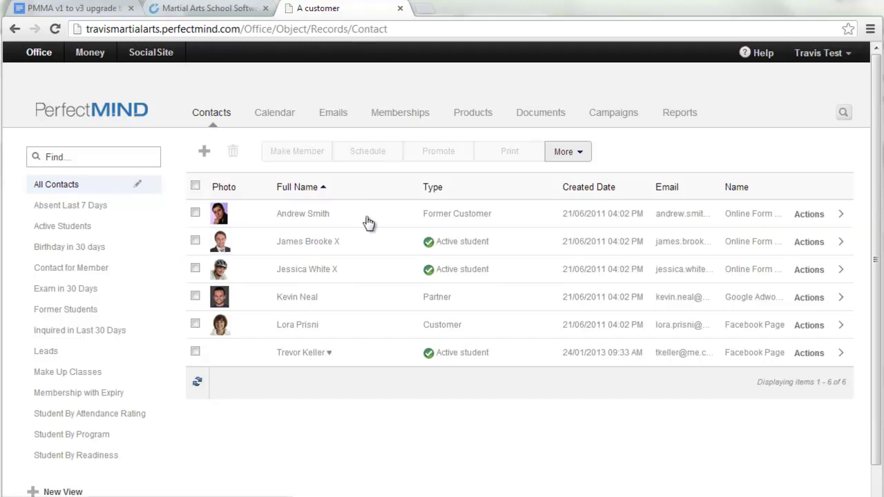
click(310, 298)
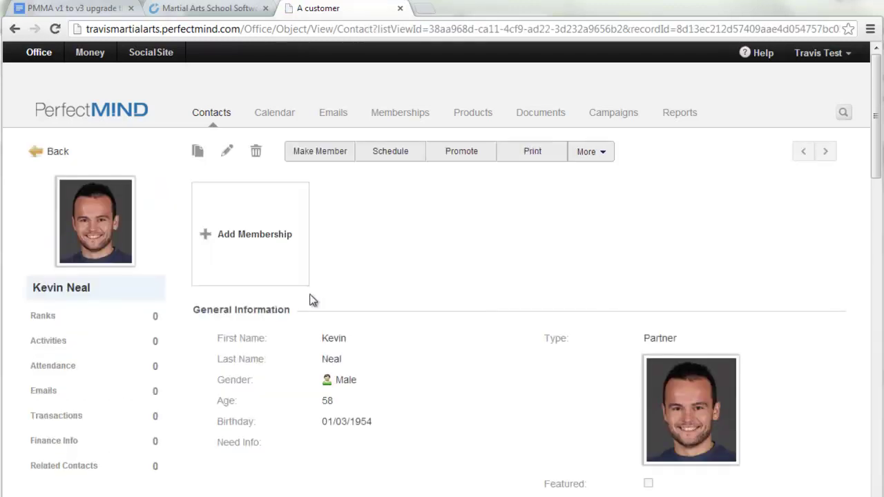
click(230, 151)
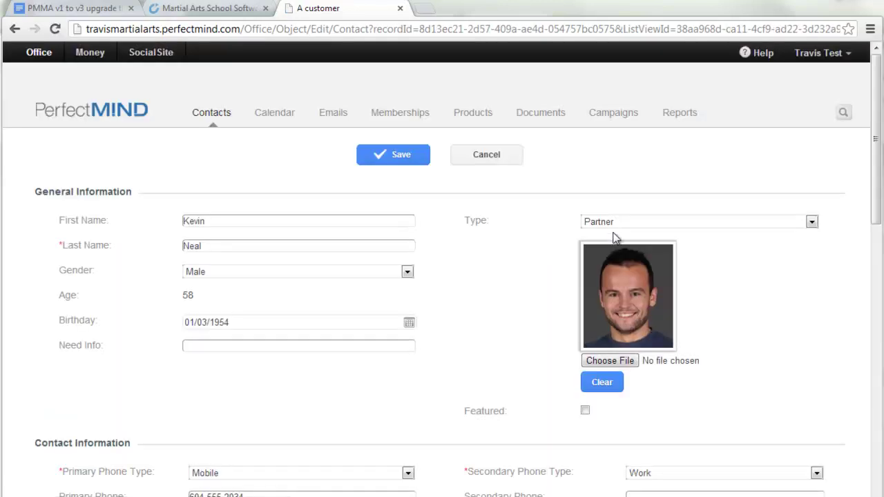
click(615, 224)
click(607, 280)
click(389, 158)
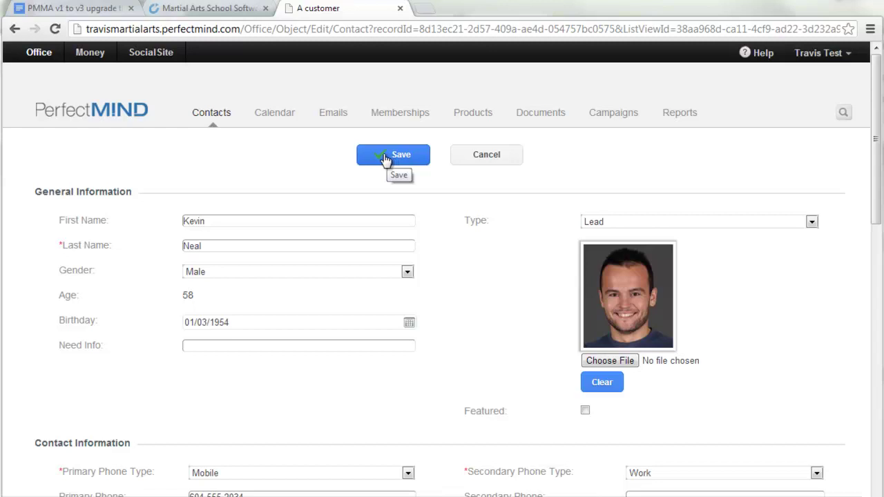
click(382, 158)
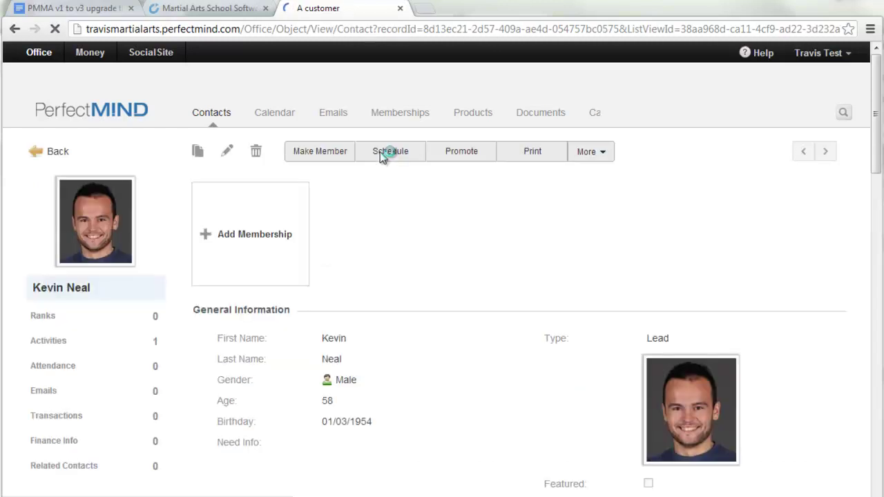
Step: Open the Sports Bag product and take it to checkout
click(475, 114)
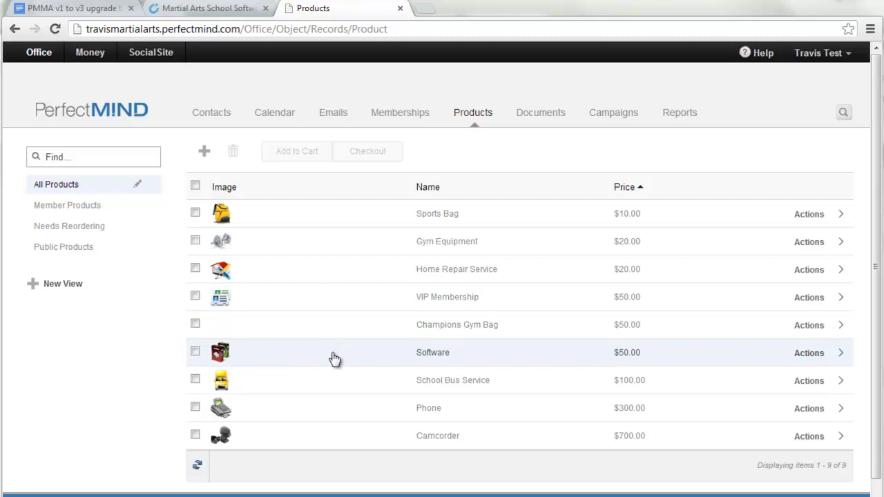
click(196, 214)
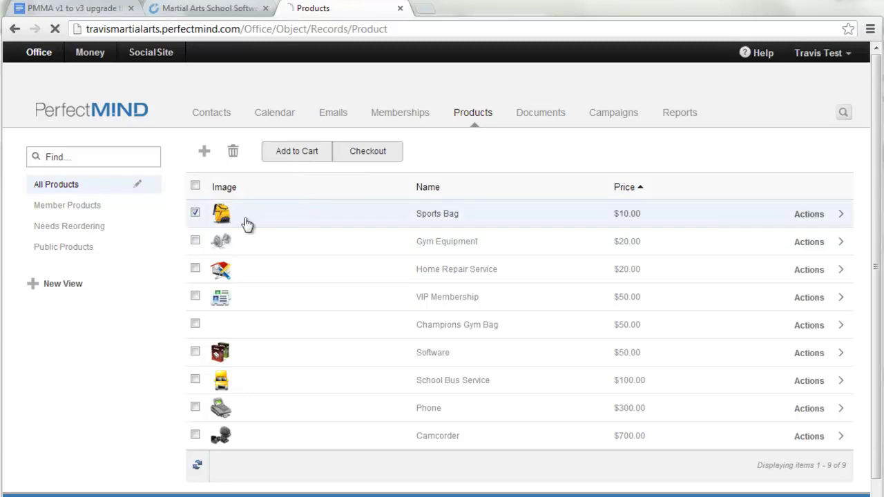
click(221, 217)
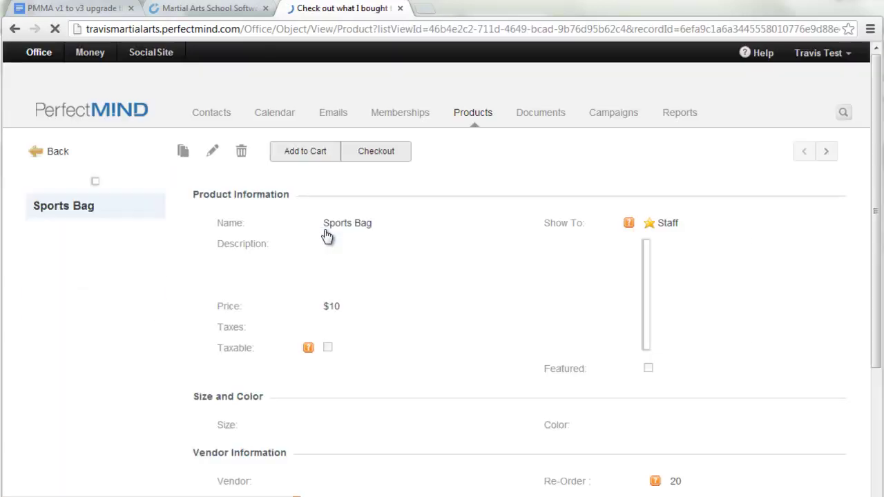
click(378, 153)
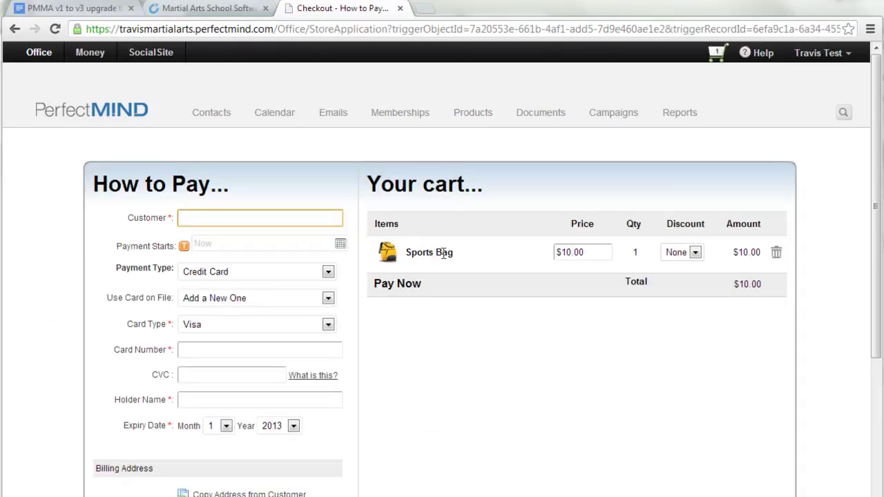
Step: Return to the product list, select Gym Equipment and Phone, and add Gym Equipment to the cart from its record
click(473, 114)
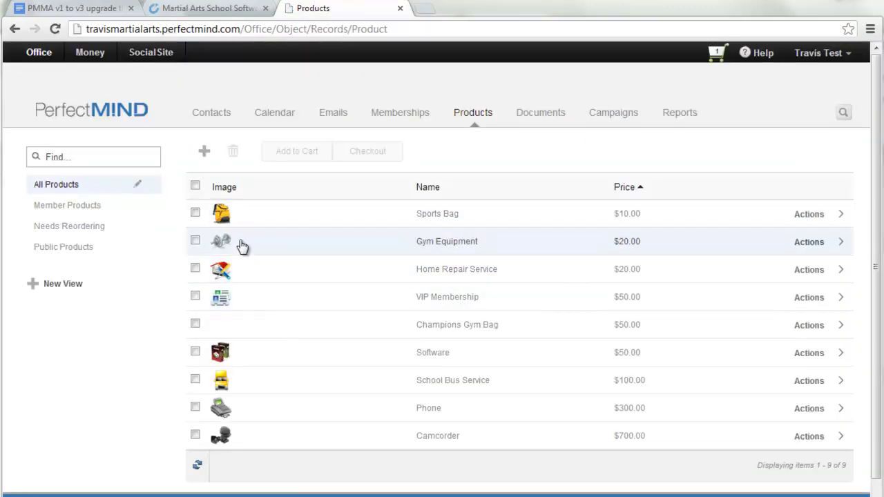
click(195, 240)
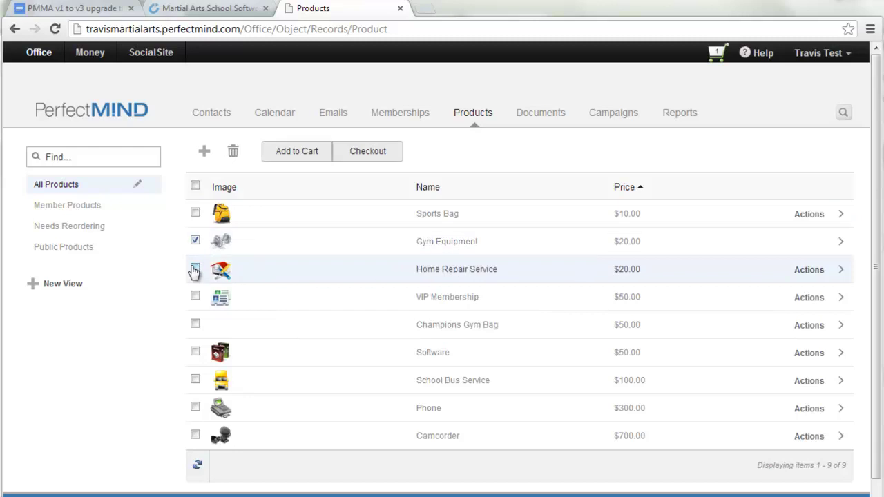
click(195, 408)
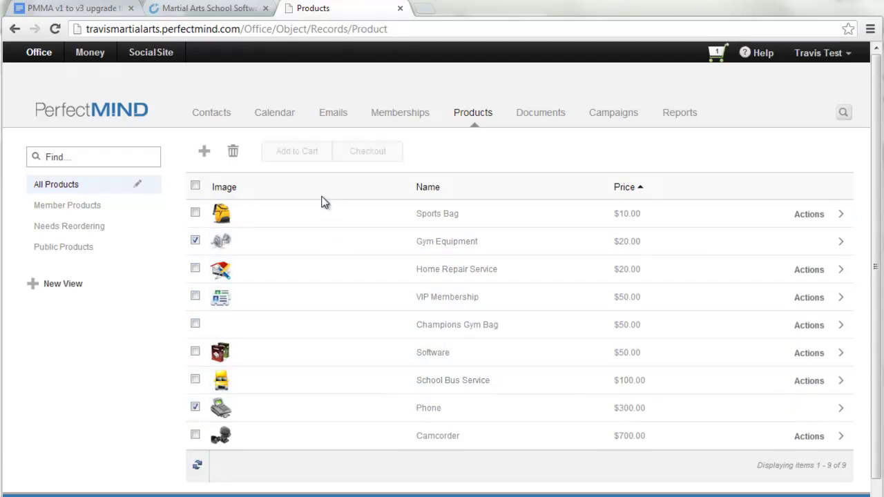
click(248, 246)
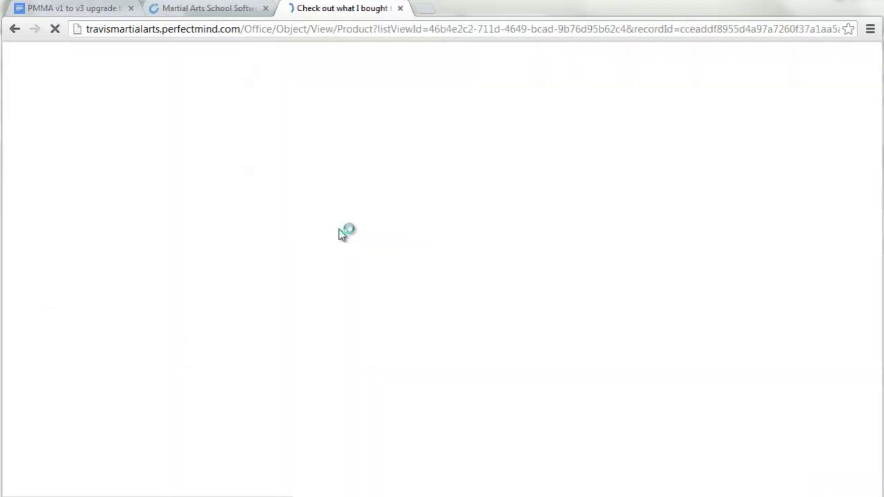
click(310, 156)
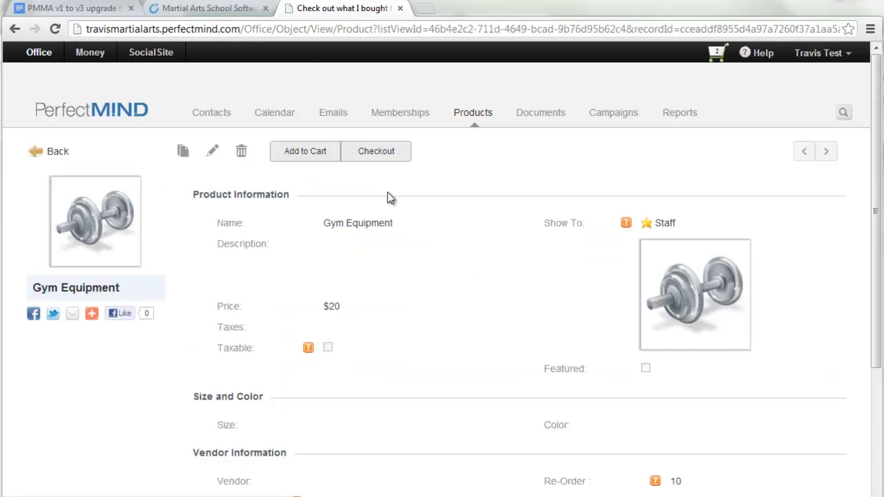
Step: Add the Phone product to the cart from its record
click(474, 112)
click(221, 408)
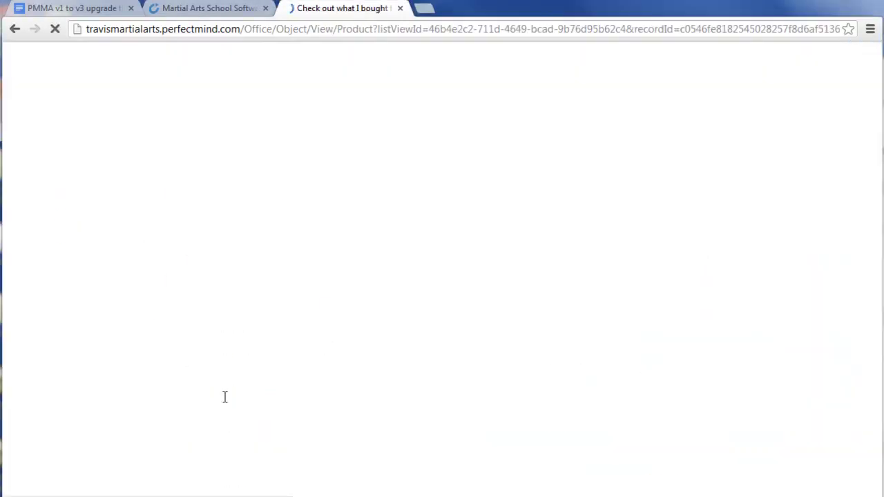
click(314, 154)
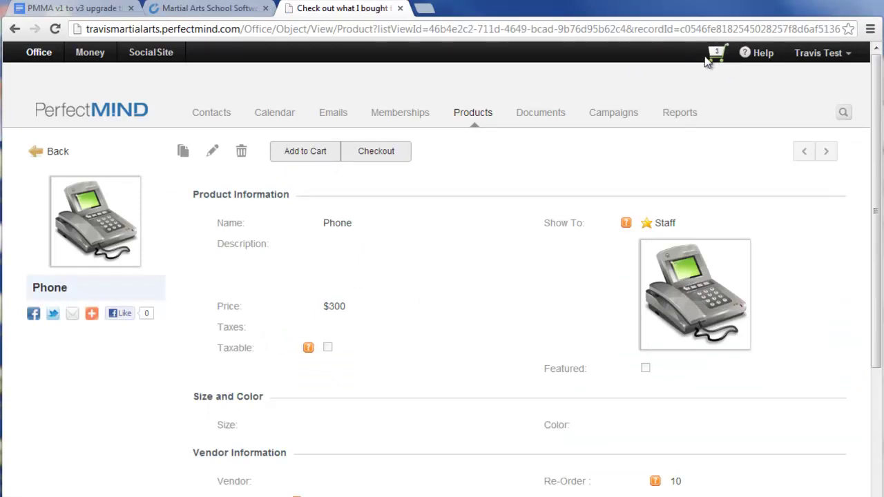
Step: Open the cart and remove the Phone, Gym Equipment and Sports Bag items
click(719, 55)
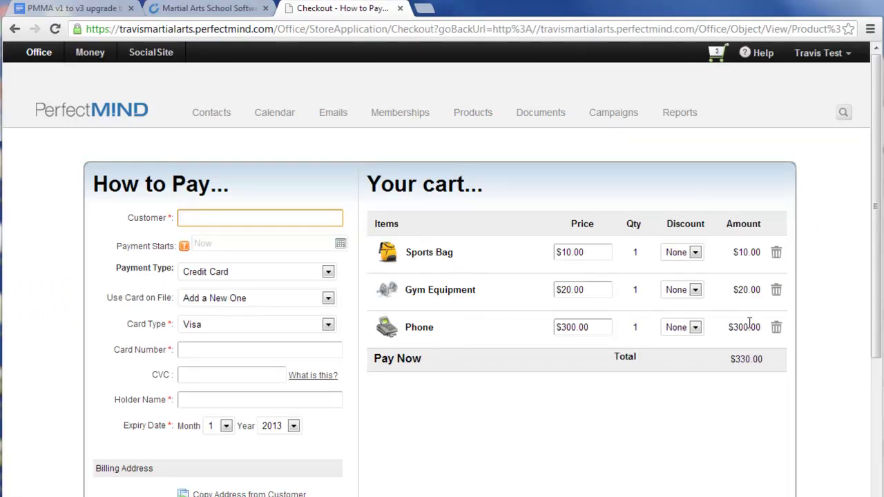
click(776, 328)
click(776, 289)
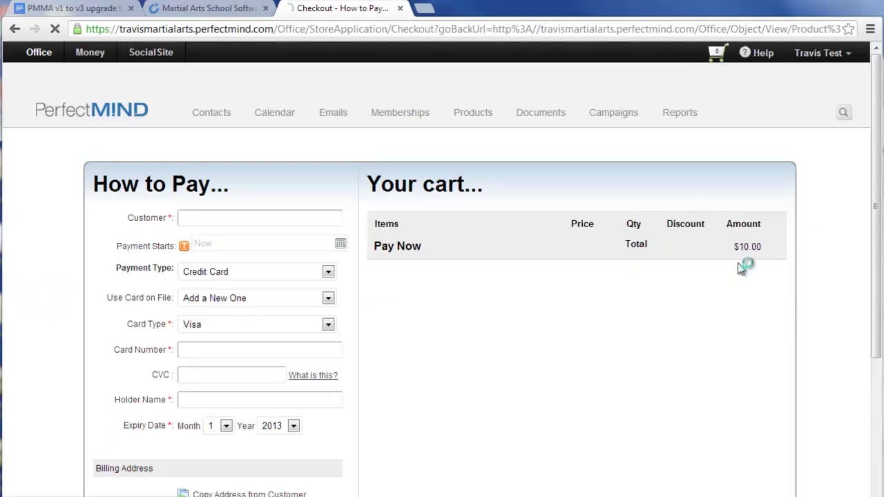
Step: Put the Adult Karate - 1 Year membership in the cart for the new lead and return to the product list
click(214, 117)
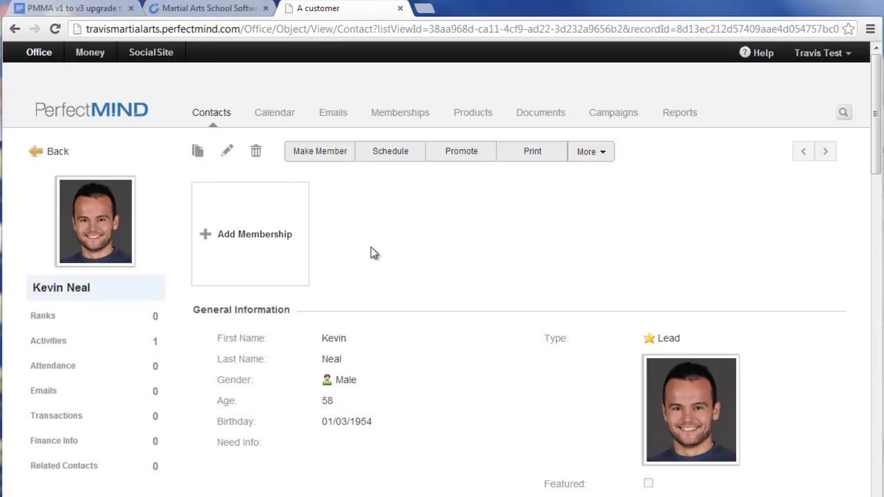
click(269, 234)
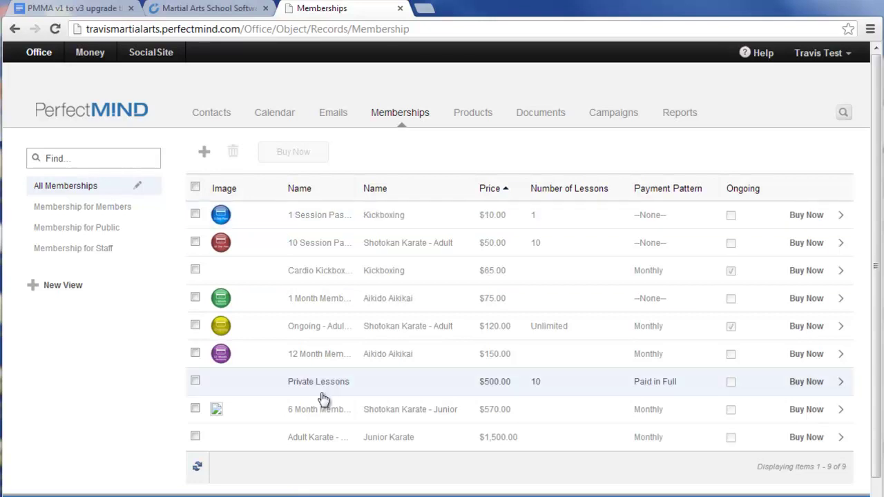
click(322, 437)
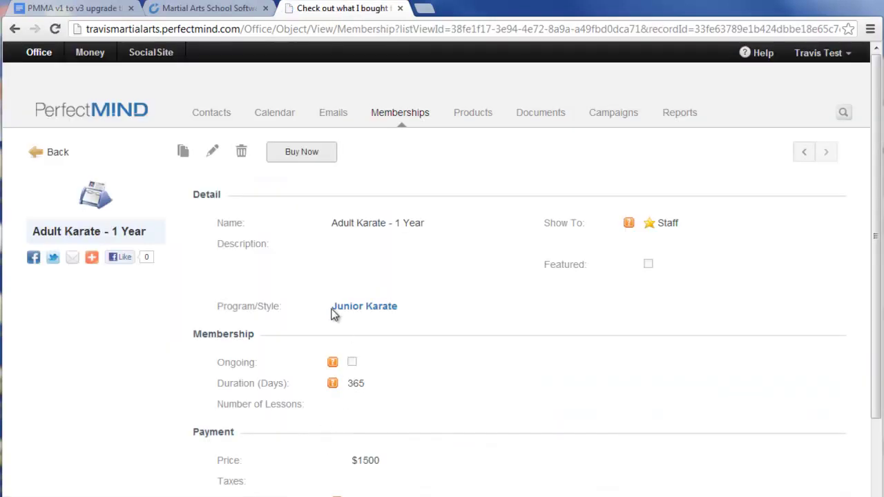
click(308, 153)
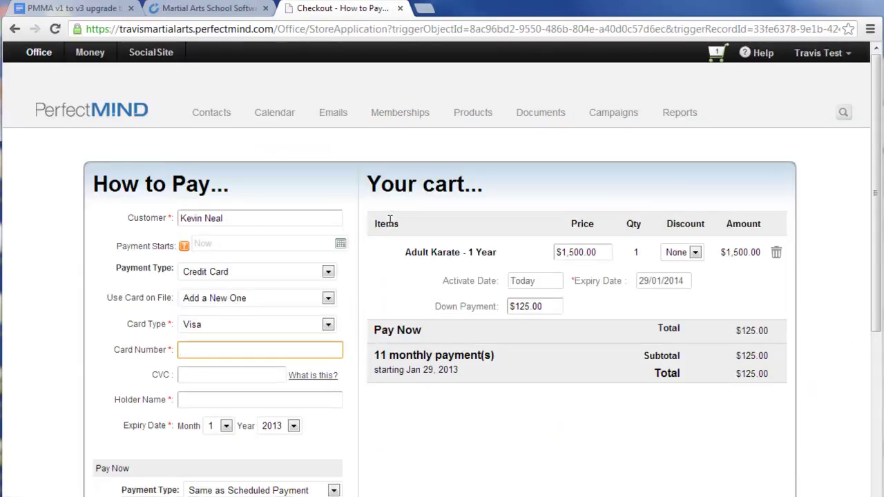
click(481, 118)
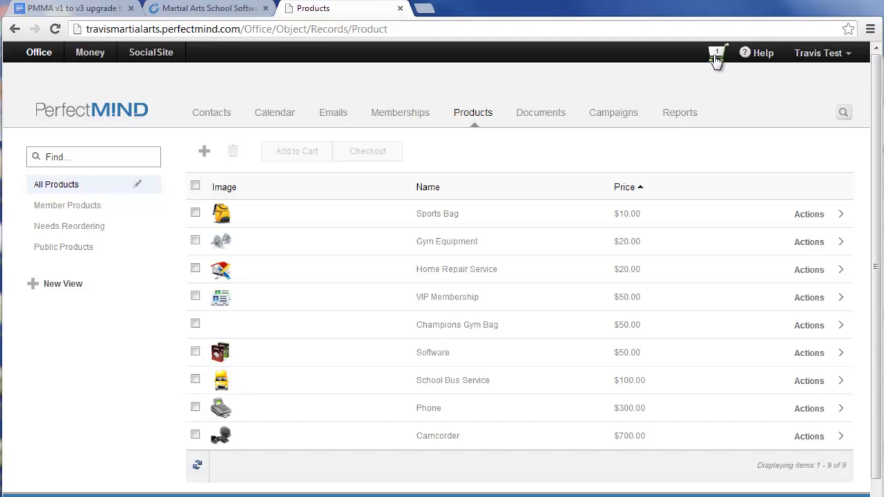
Step: Add the Sports Bag to the cart from its record and review the checkout page's payment and billing fields
click(221, 216)
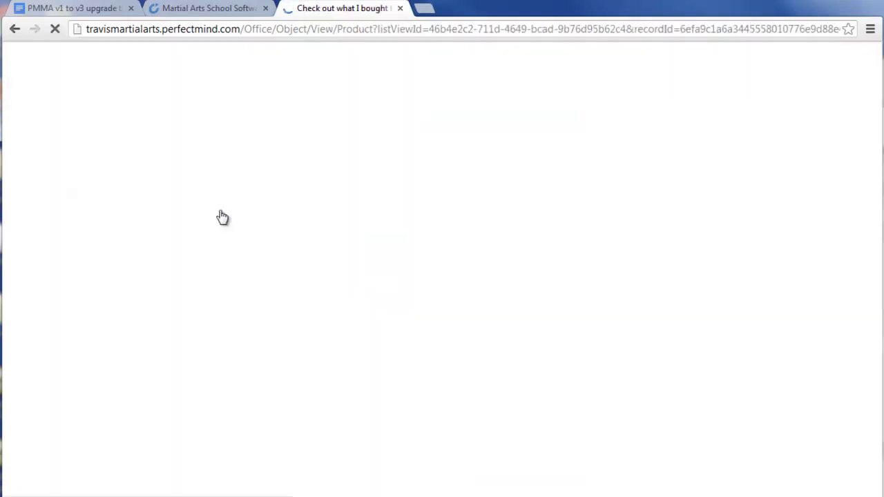
click(303, 150)
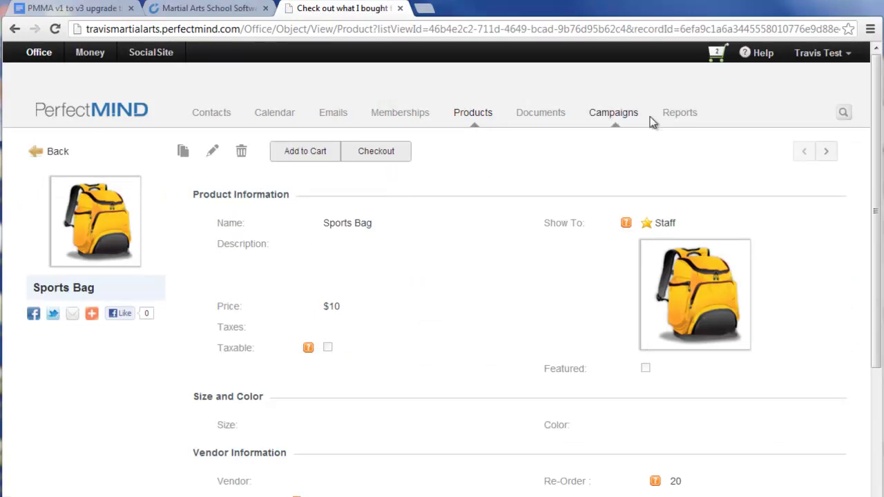
click(718, 55)
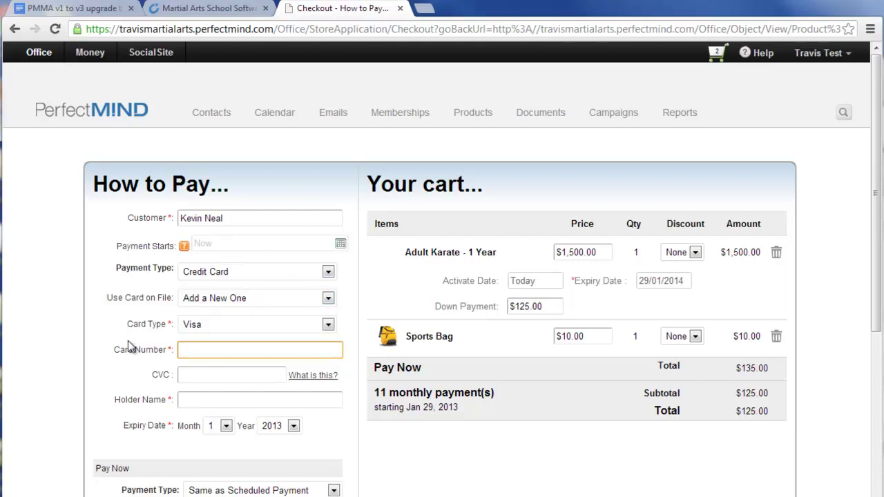
scroll(128, 346, down, 4)
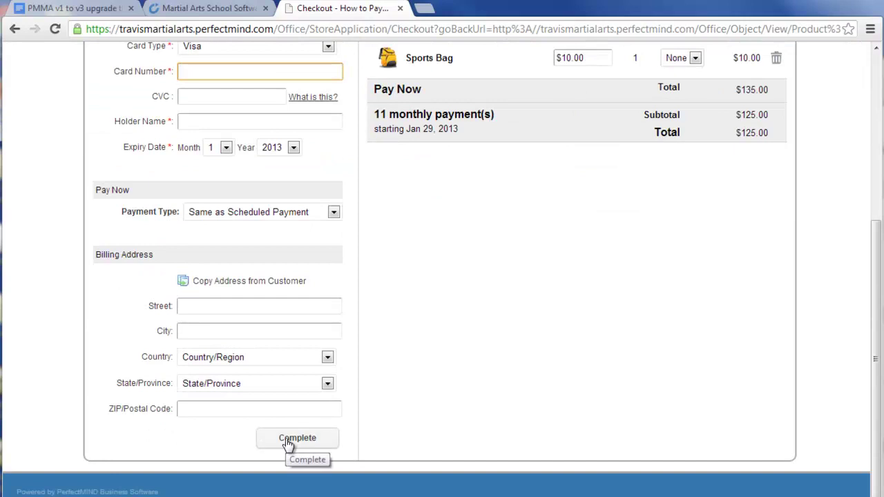
scroll(200, 379, up, 4)
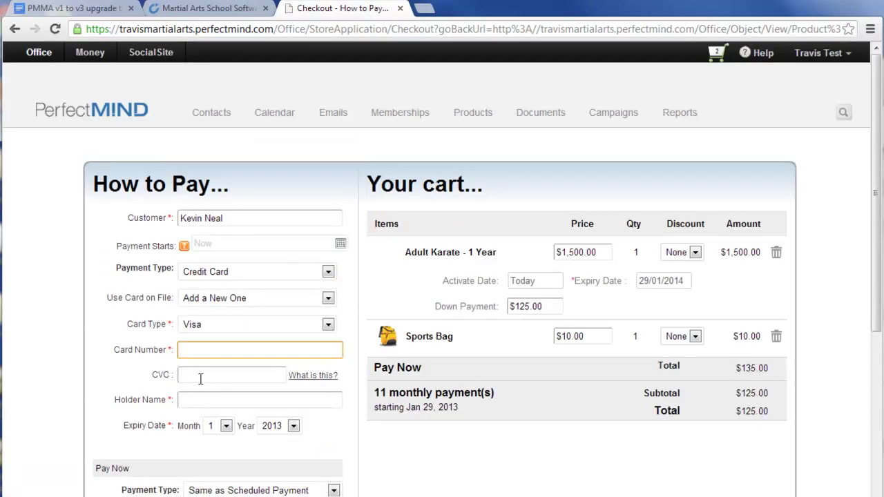
Step: Remove the Adult Karate - 1 Year membership and the Sports Bag from the cart and go to the contact list
click(776, 253)
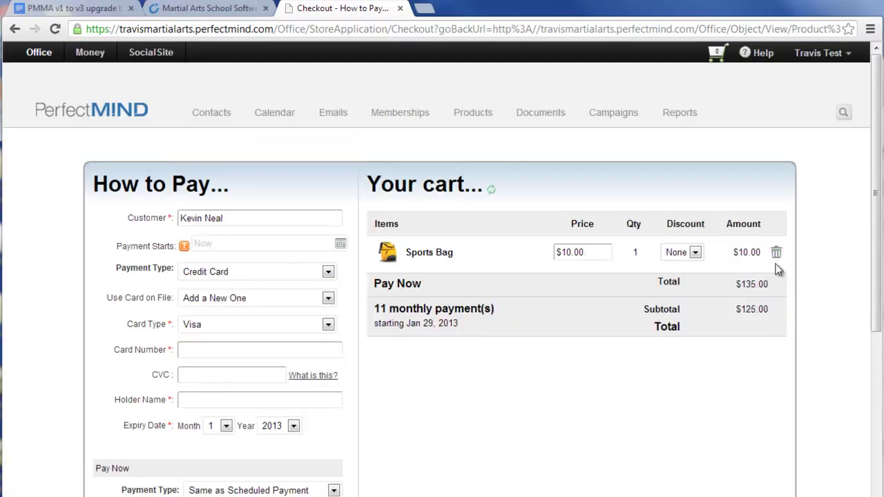
click(776, 254)
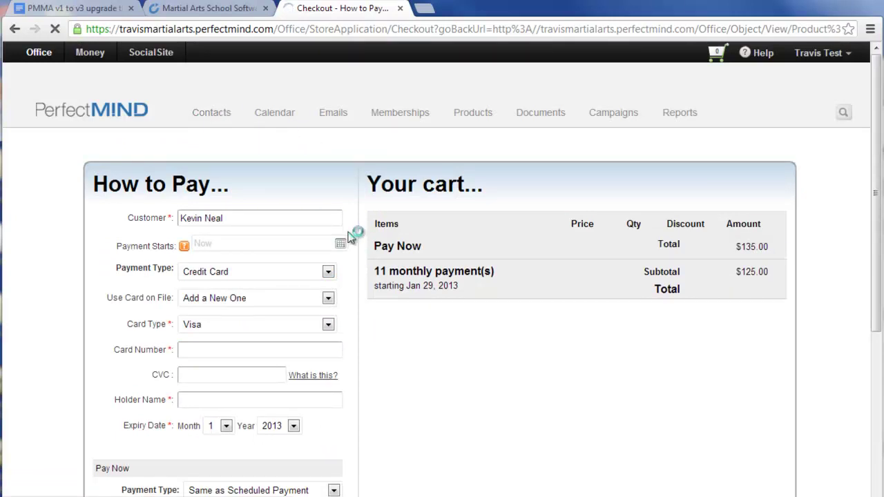
click(218, 121)
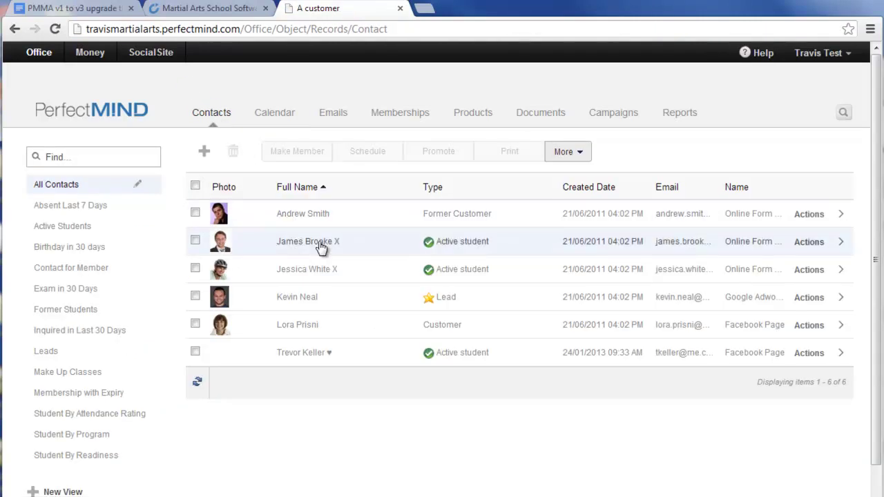
Step: Open the last listed active student's record and examine its membership, school, attendance, marketing and rank information
click(313, 353)
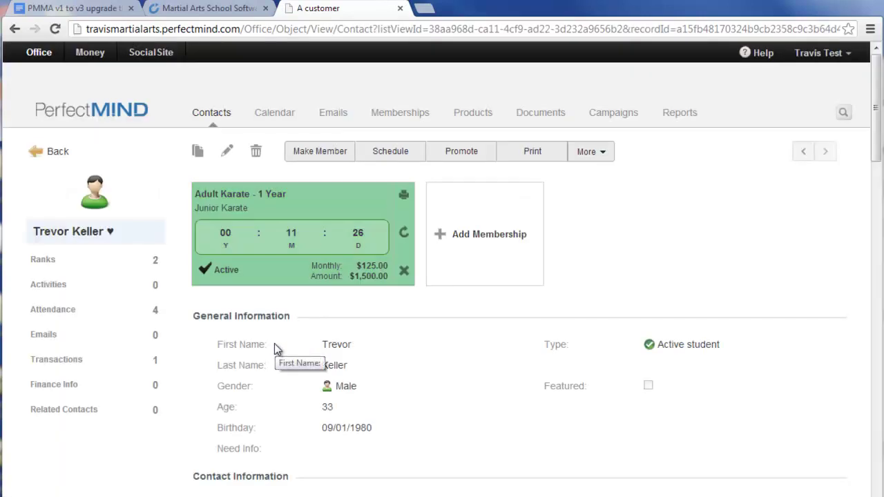
scroll(274, 342, down, 20)
scroll(275, 343, up, 10)
scroll(275, 343, up, 2)
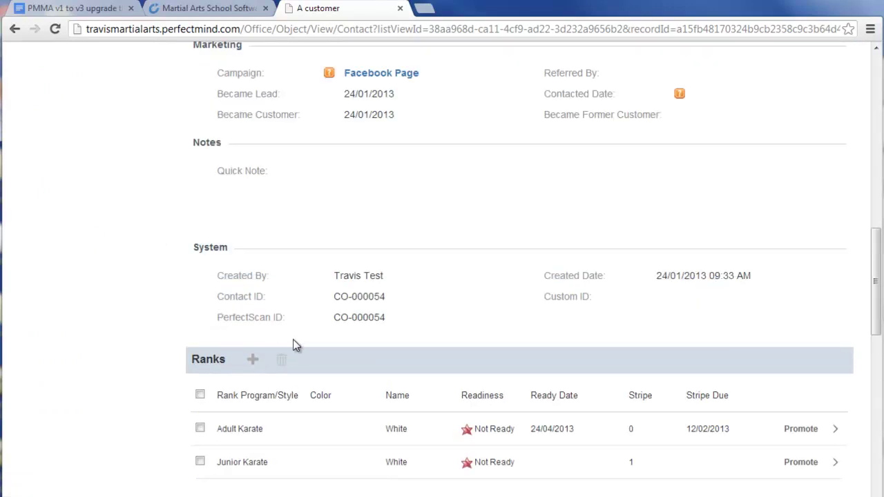
scroll(295, 338, up, 10)
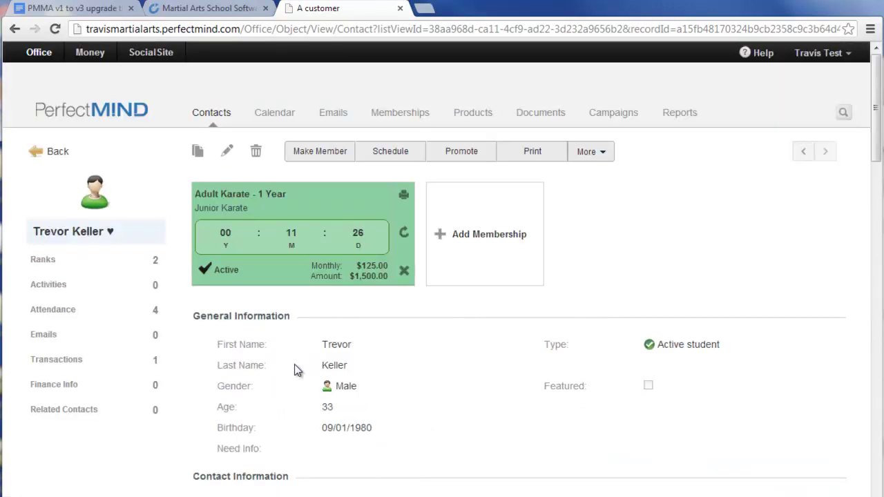
scroll(290, 356, down, 1)
scroll(290, 356, down, 5)
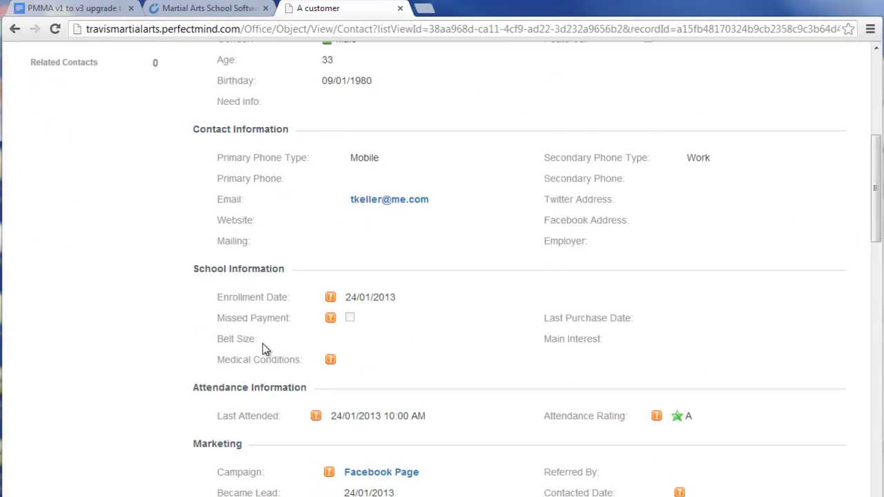
scroll(262, 343, down, 3)
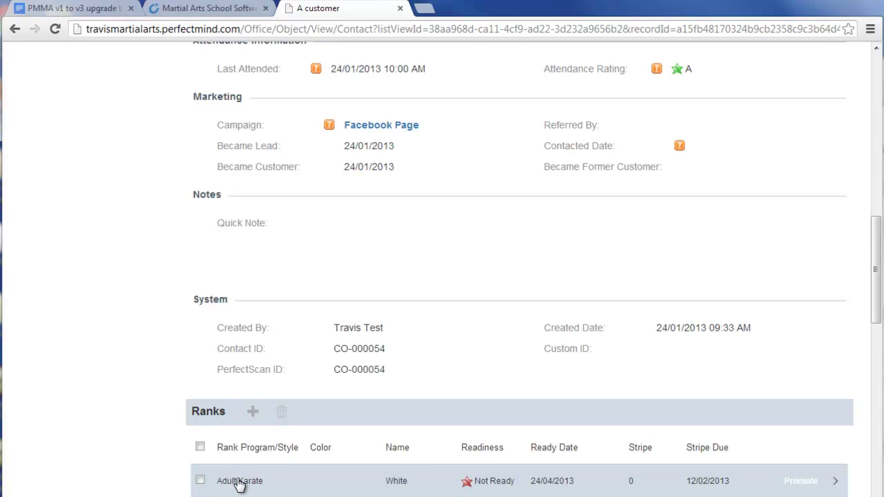
scroll(274, 366, up, 10)
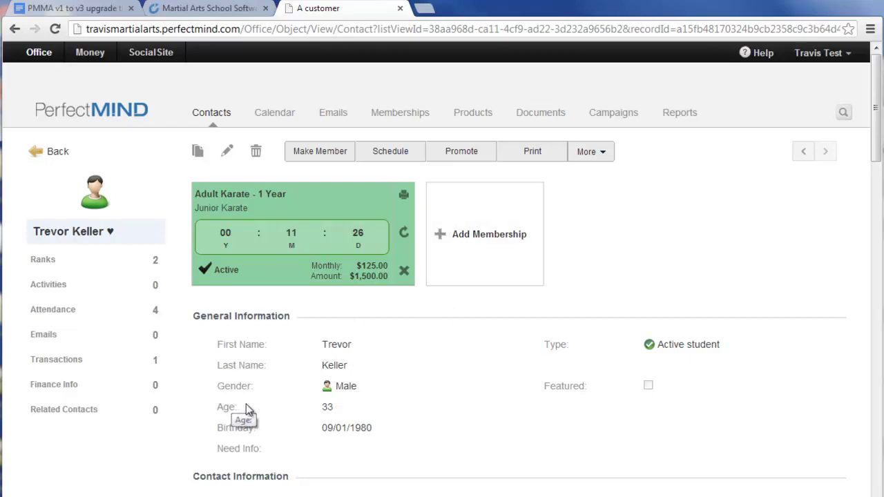
Step: Return to the contact list, open the first listed active student's record and open its Adult Karate rank
click(53, 151)
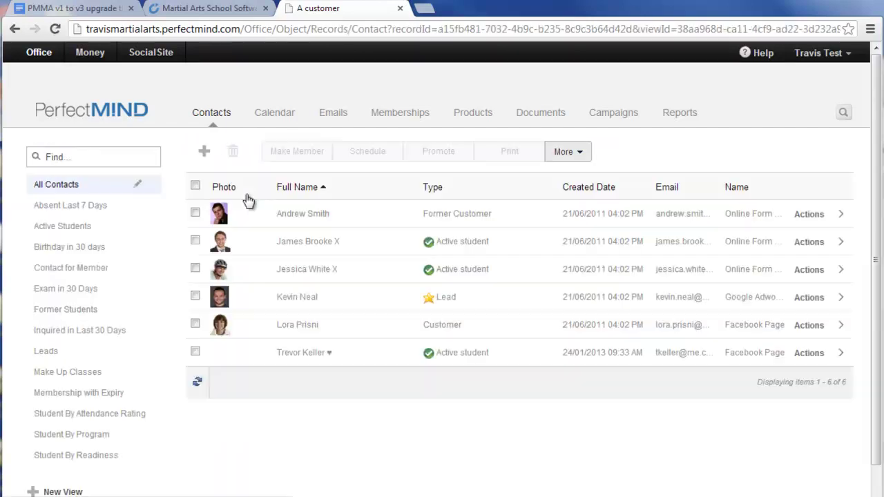
click(306, 241)
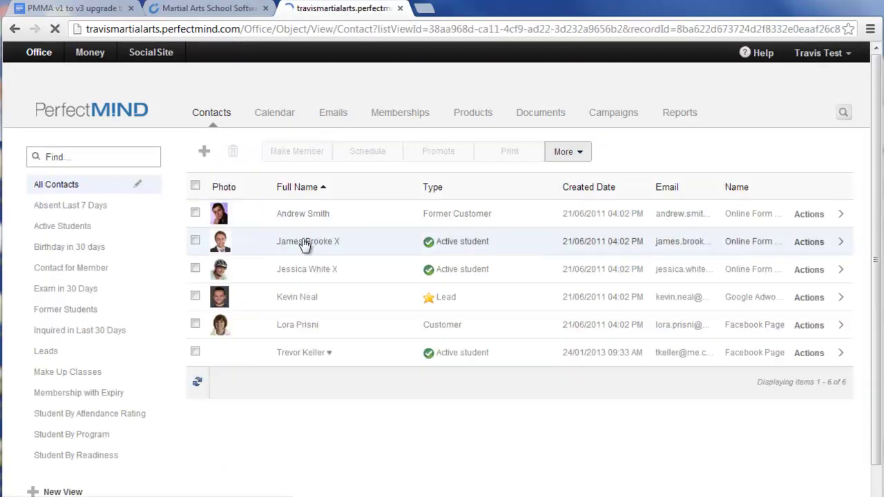
scroll(357, 327, down, 15)
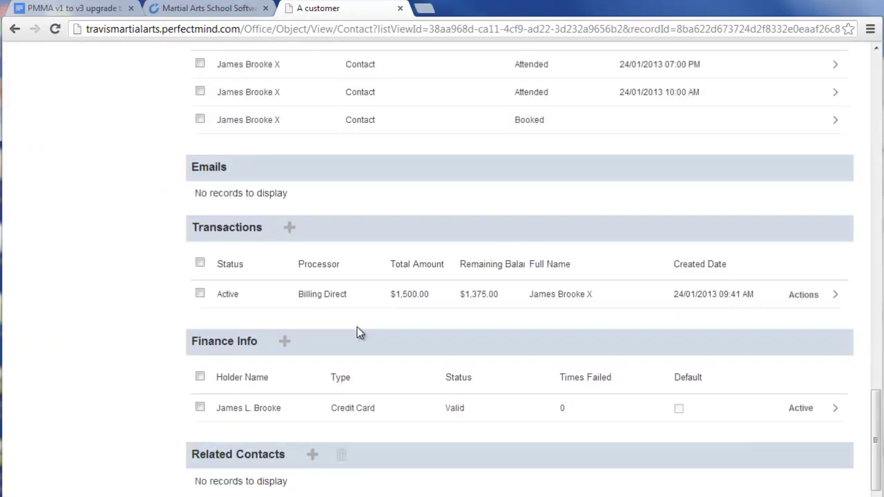
scroll(357, 327, up, 3)
scroll(357, 331, up, 8)
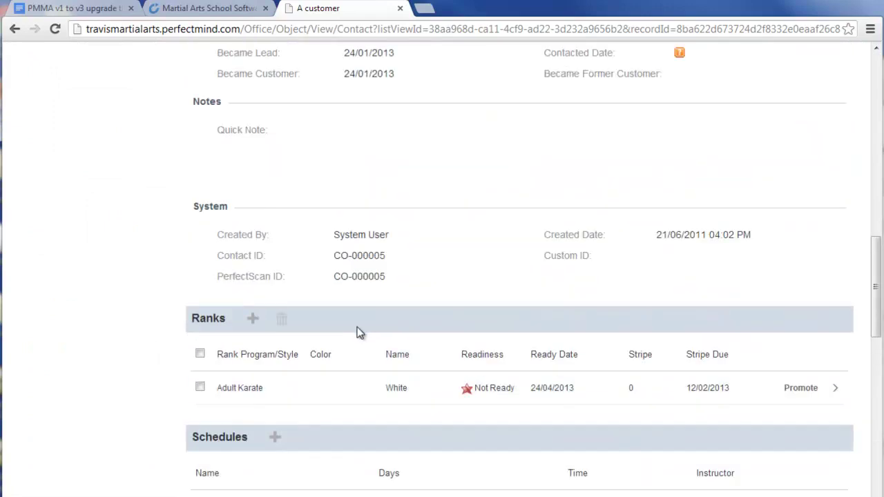
click(251, 392)
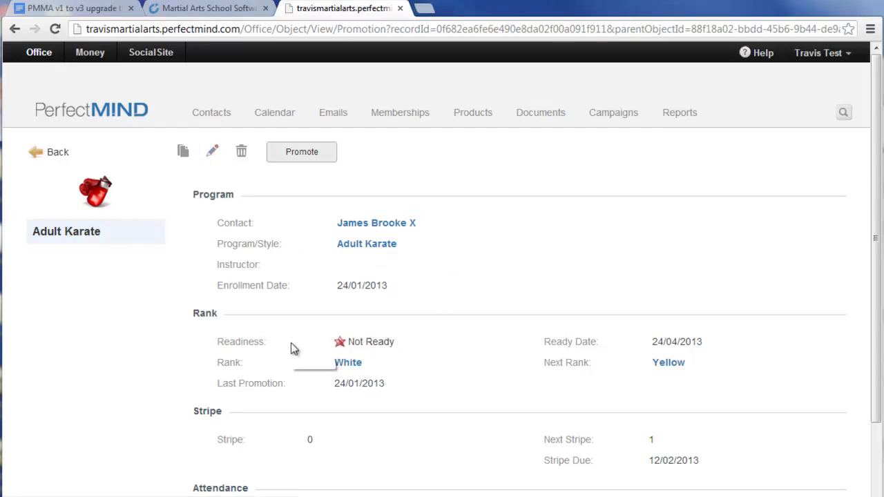
Step: Open the student's Adult Karate rank for editing, view the Readiness options and leave without saving
click(212, 151)
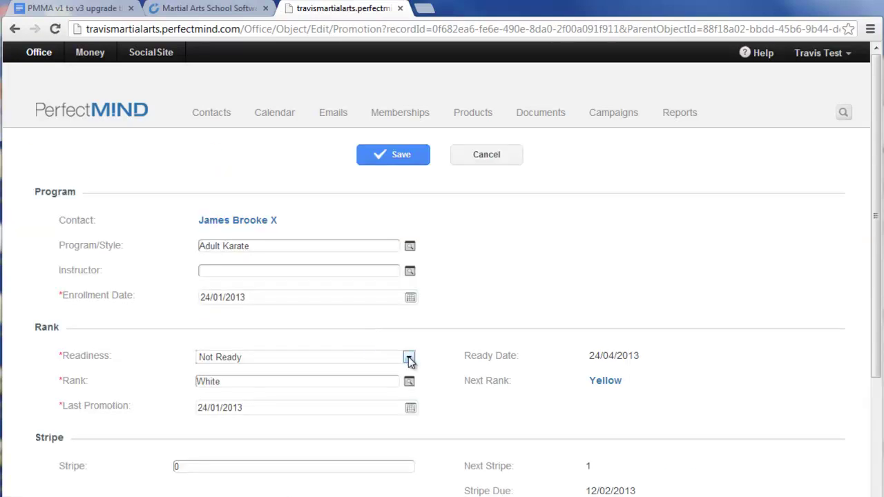
click(408, 357)
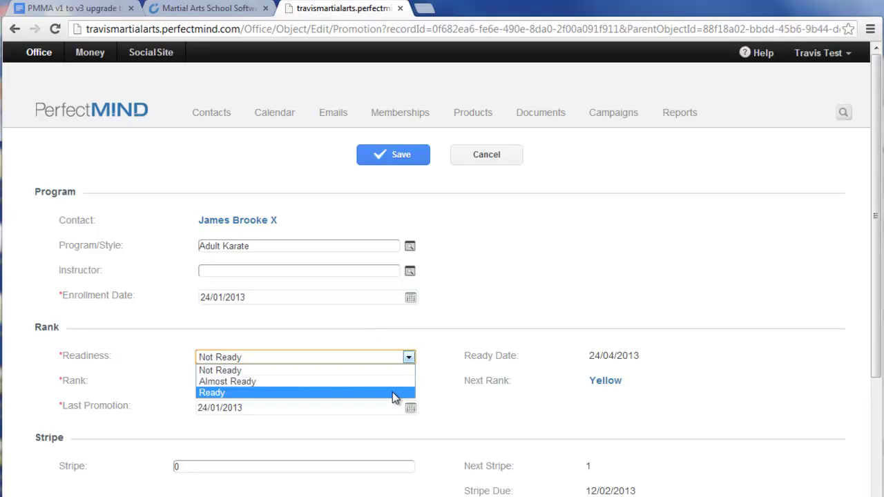
click(500, 314)
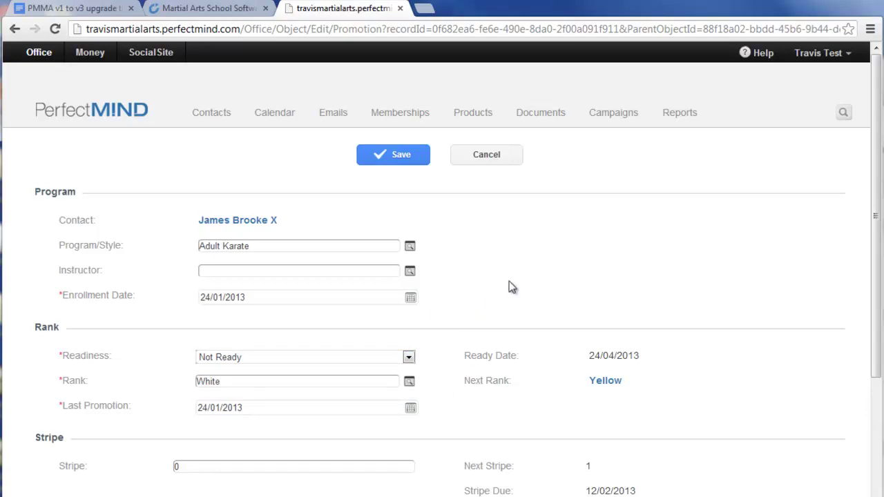
click(485, 160)
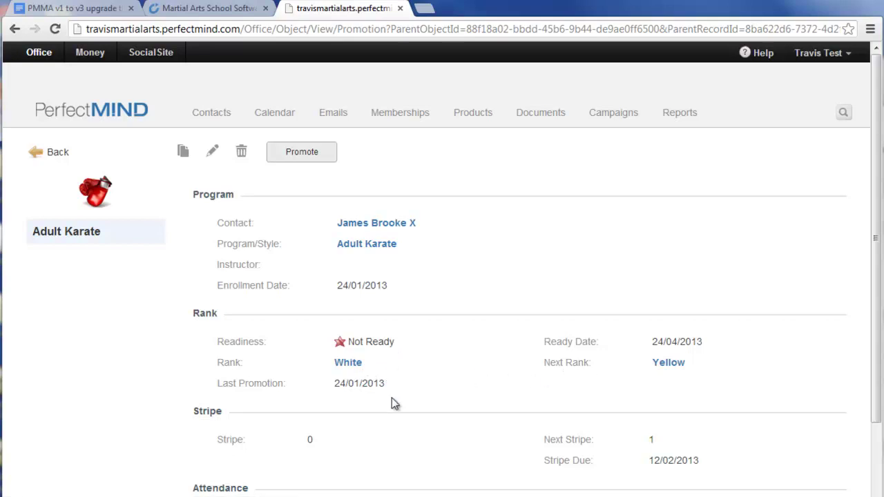
Step: Review the rank's stripe and attendance details, and return to the Ranks section of the student's record
scroll(394, 399, down, 1)
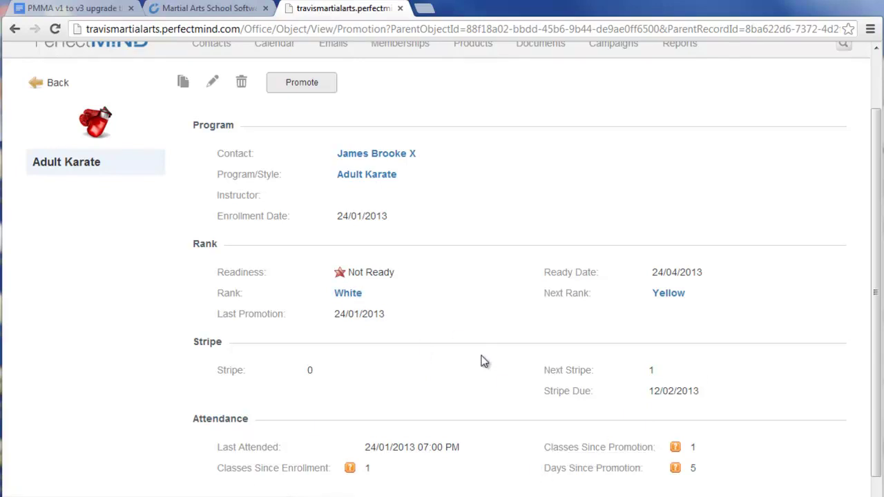
scroll(482, 363, up, 2)
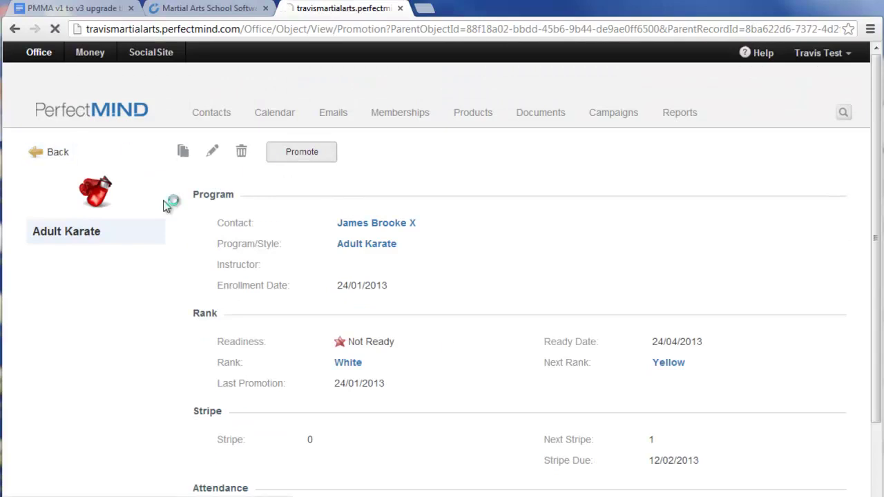
click(60, 152)
scroll(406, 377, down, 10)
scroll(406, 377, down, 2)
scroll(406, 379, down, 2)
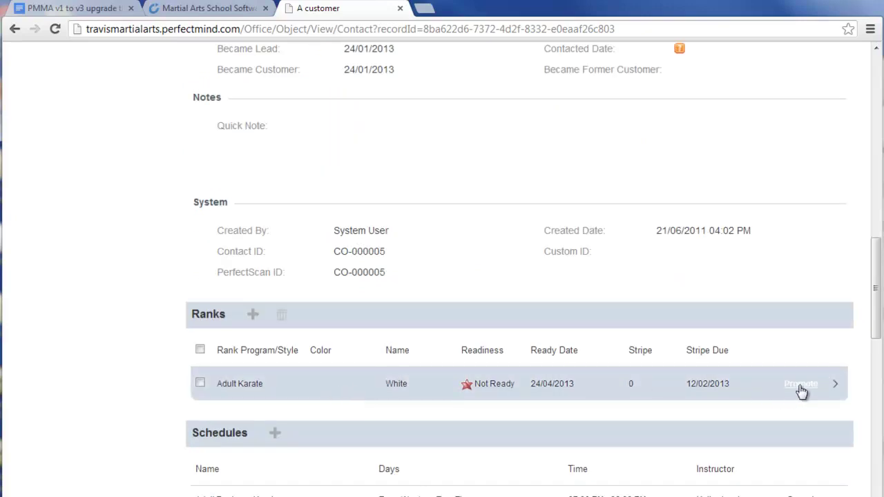
Step: Open the Martial Arts app's setup page in the account settings
scroll(317, 368, up, 15)
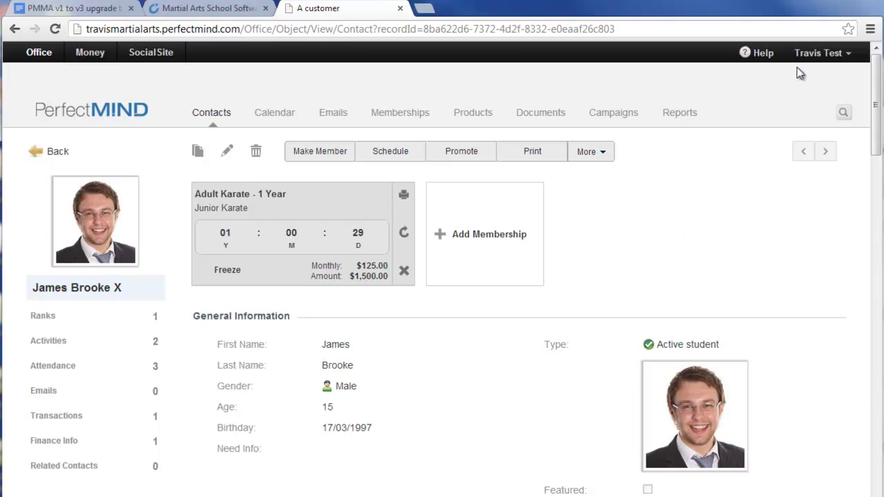
click(815, 55)
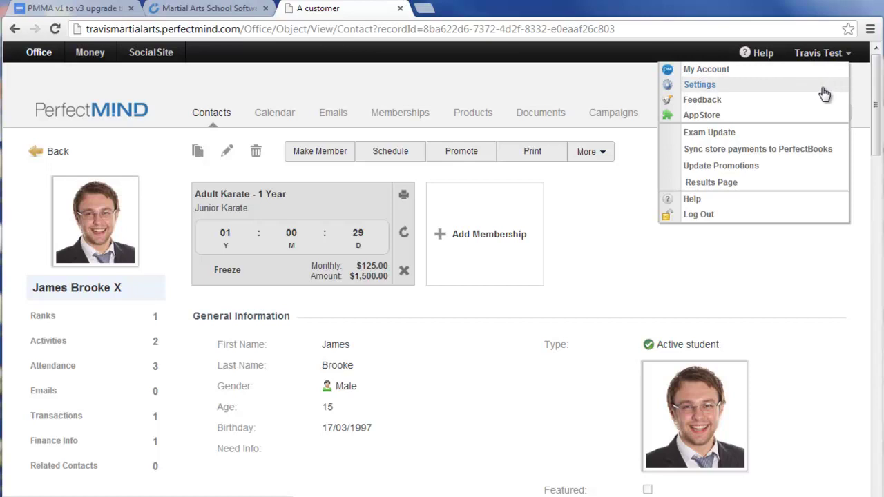
click(711, 88)
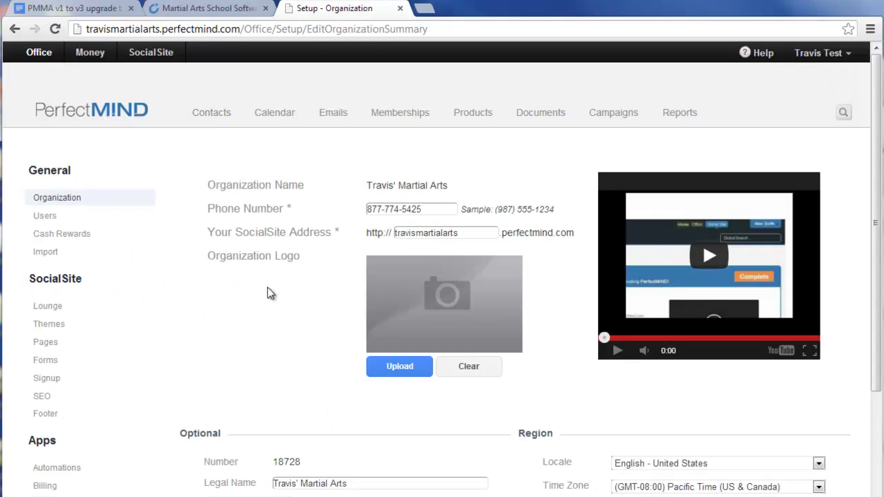
scroll(186, 307, down, 2)
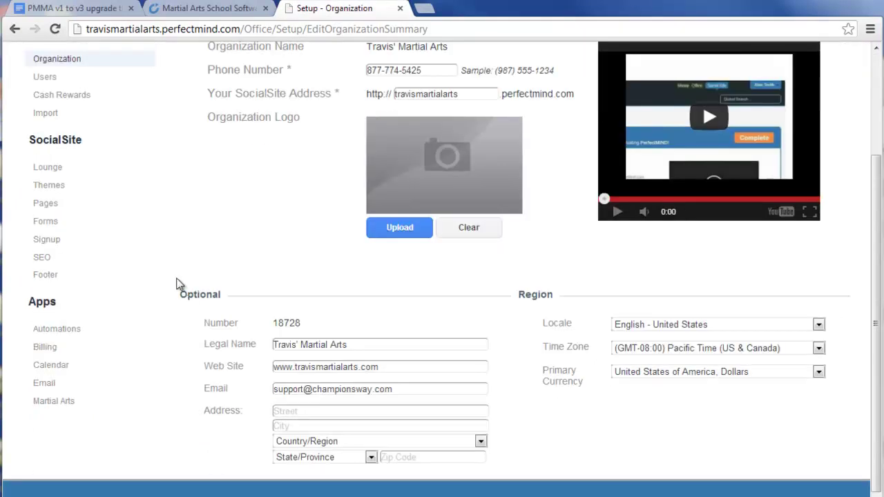
click(67, 406)
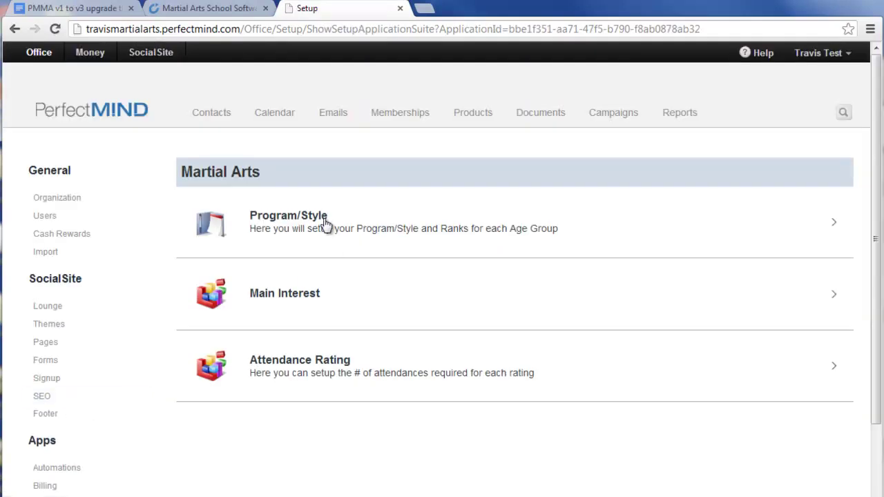
Step: Review the Program/Style list and open the Adult Karate program's setup details
click(294, 220)
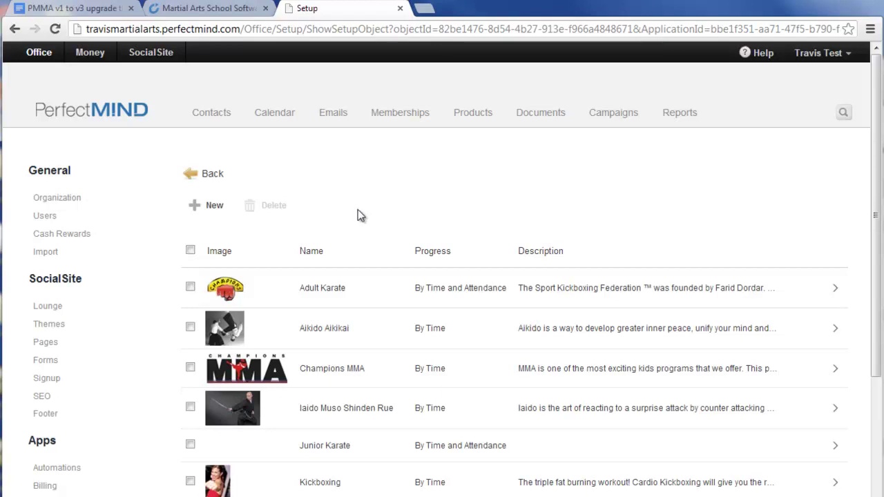
scroll(356, 214, down, 2)
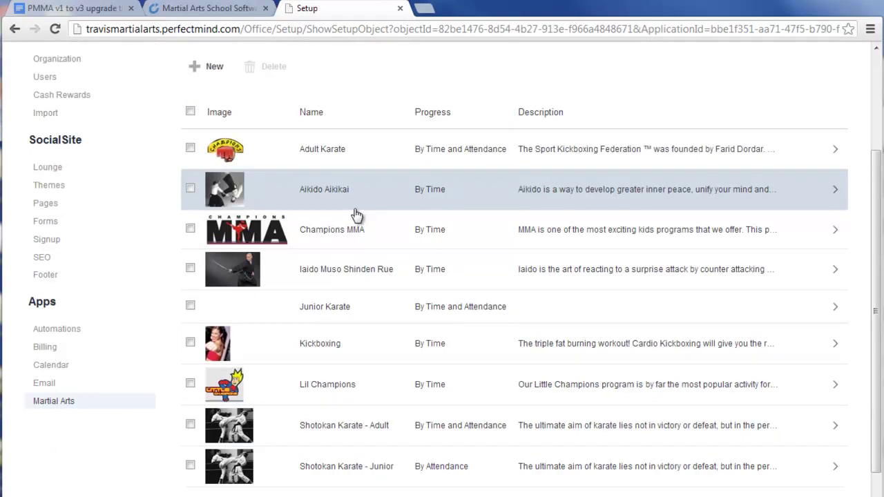
scroll(344, 166, up, 1)
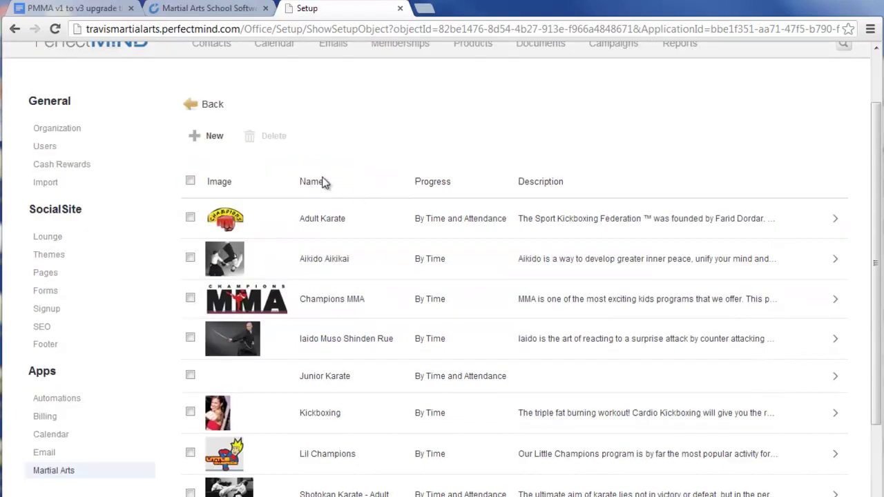
click(336, 219)
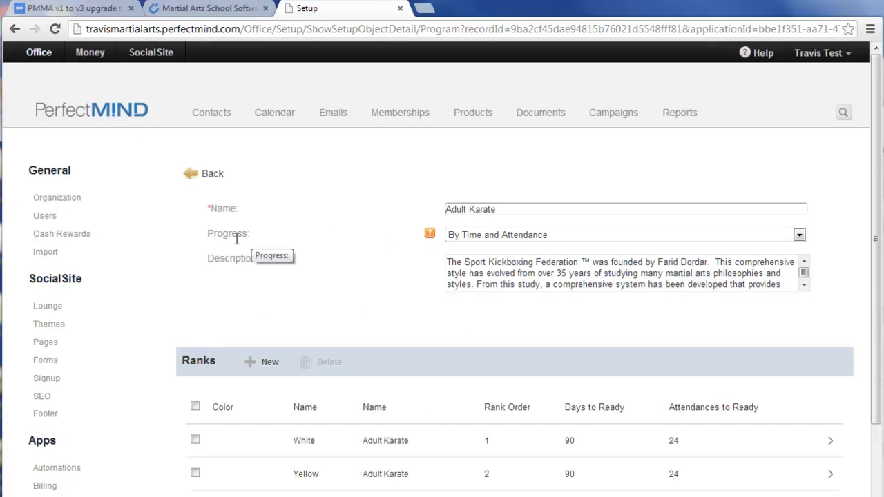
Step: Check the Adult Karate program's Progress options without changing the selection, and open its White rank
click(799, 236)
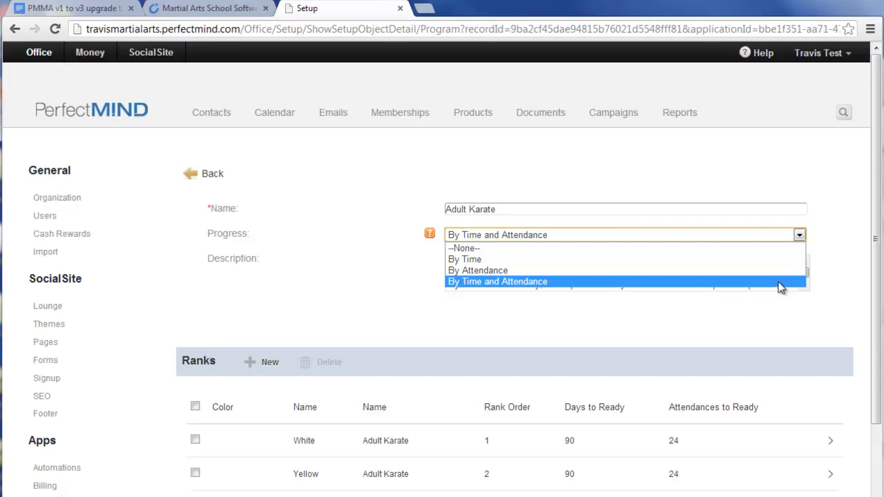
click(397, 276)
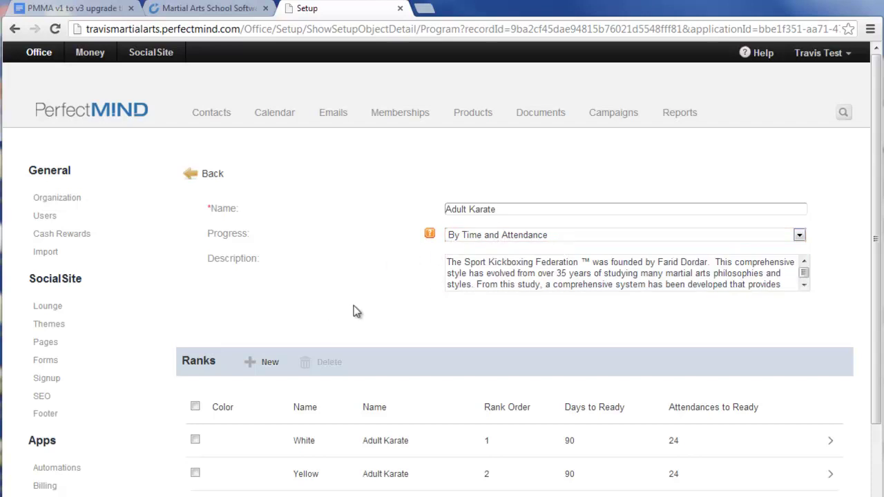
scroll(345, 305, down, 1)
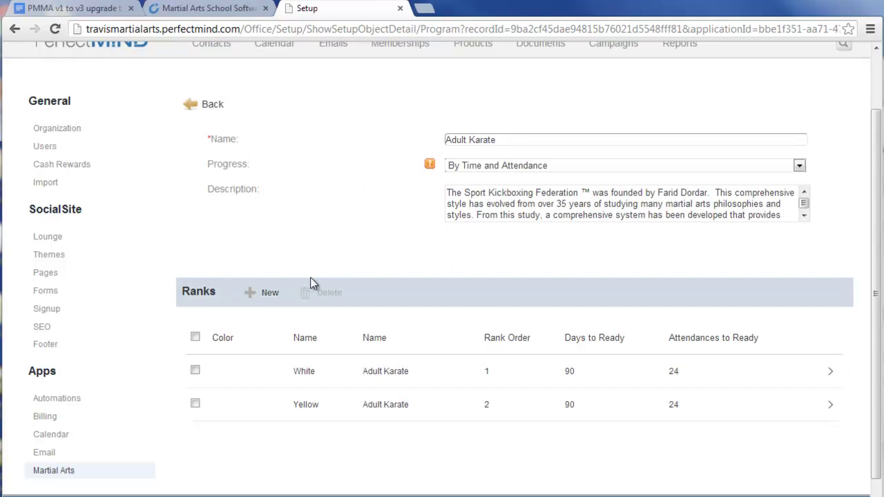
click(307, 374)
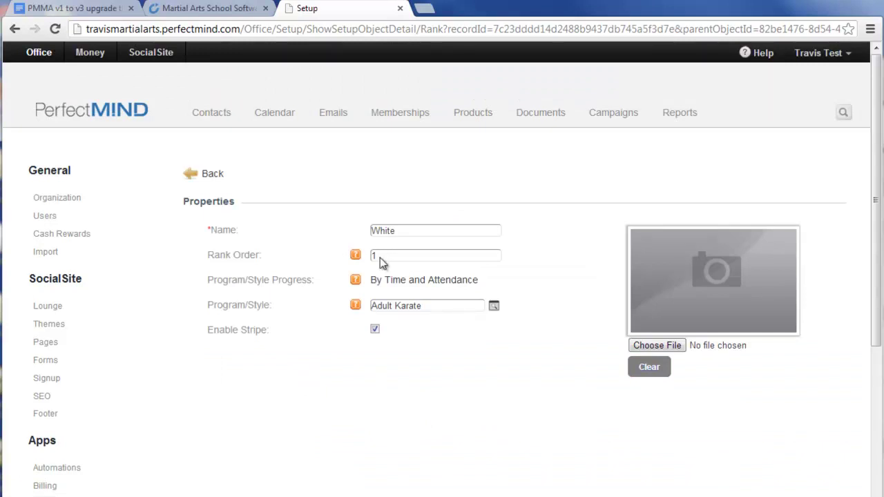
Step: Review the White rank's properties, Stripe Progression and Rank Progression settings, including the days and attendances required for readiness
scroll(303, 332, down, 1)
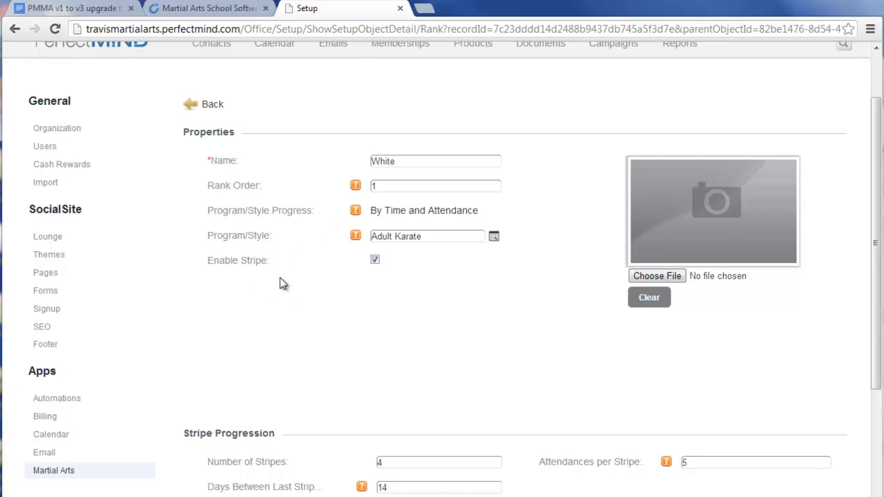
scroll(290, 326, down, 2)
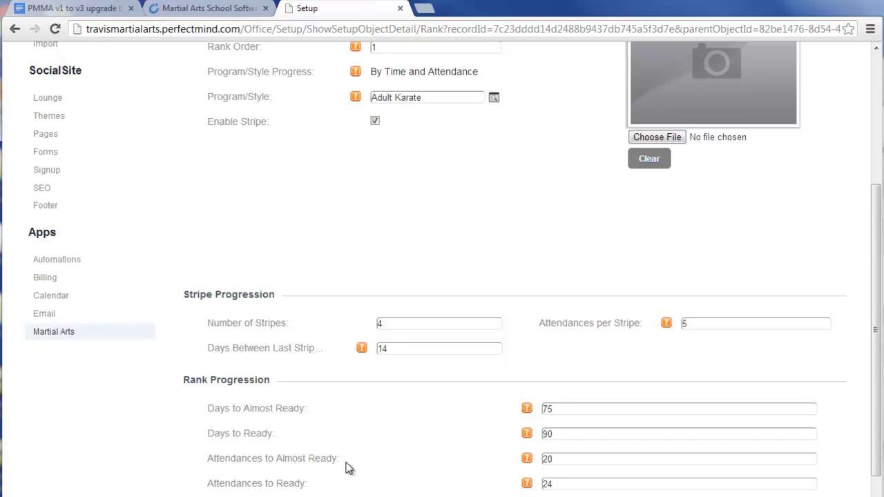
scroll(350, 483, up, 1)
scroll(347, 488, down, 1)
scroll(336, 448, up, 3)
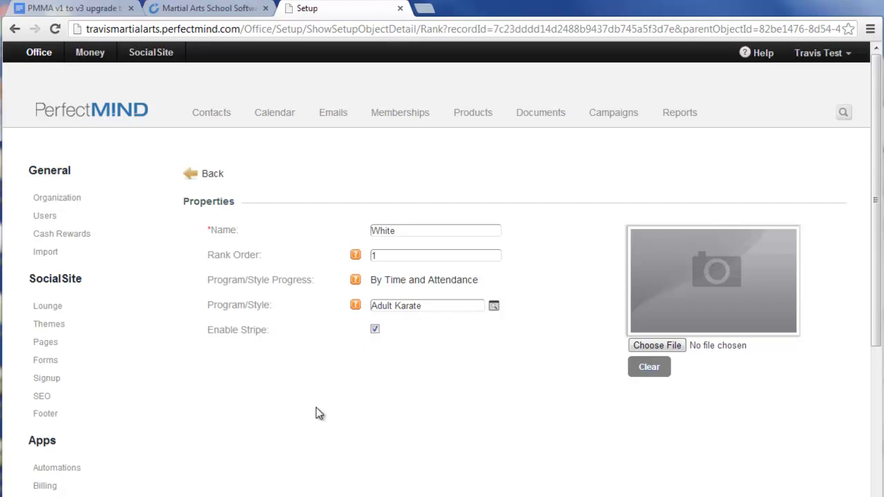
scroll(318, 411, down, 2)
scroll(316, 412, down, 1)
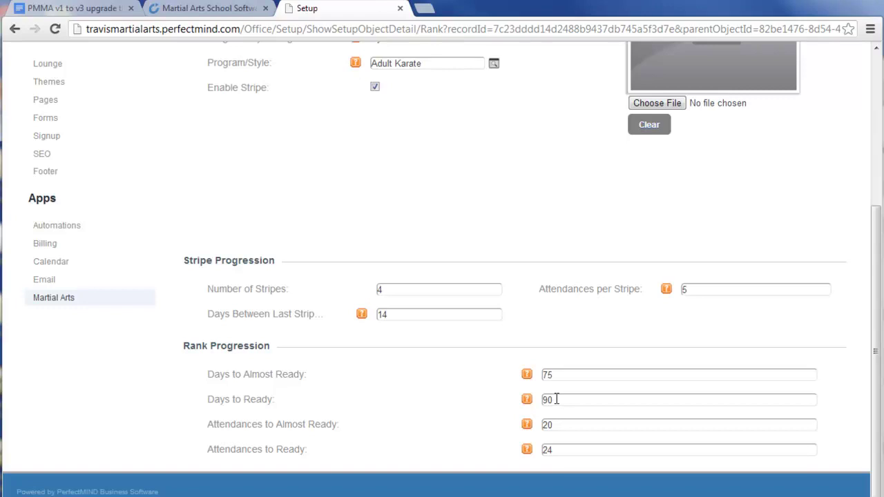
click(562, 373)
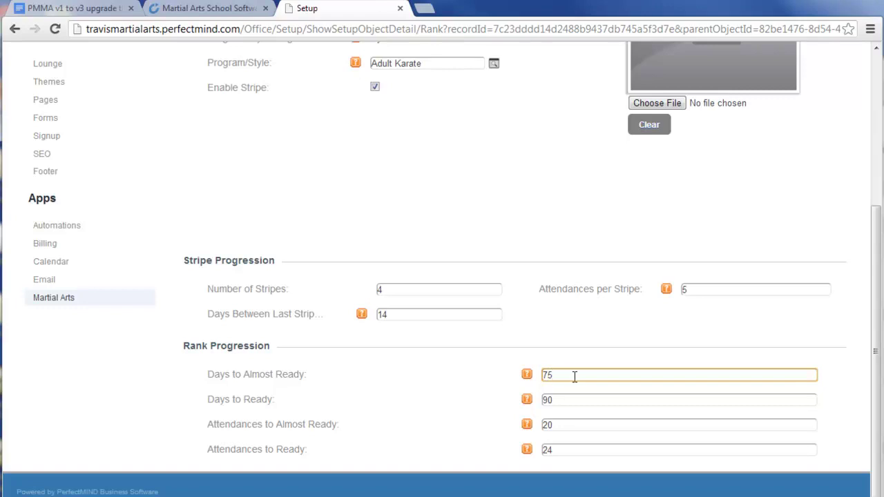
click(563, 450)
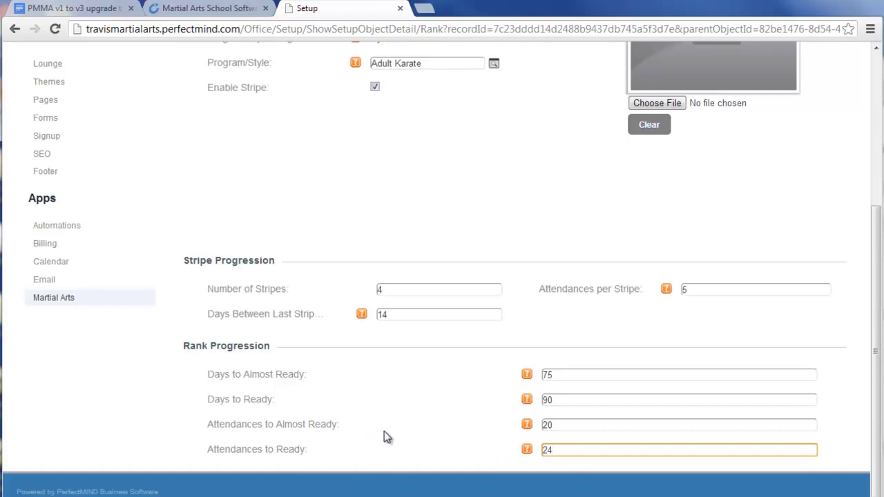
Step: Leave the White rank and the Adult Karate program, returning to the Program/Style list
scroll(349, 334, up, 3)
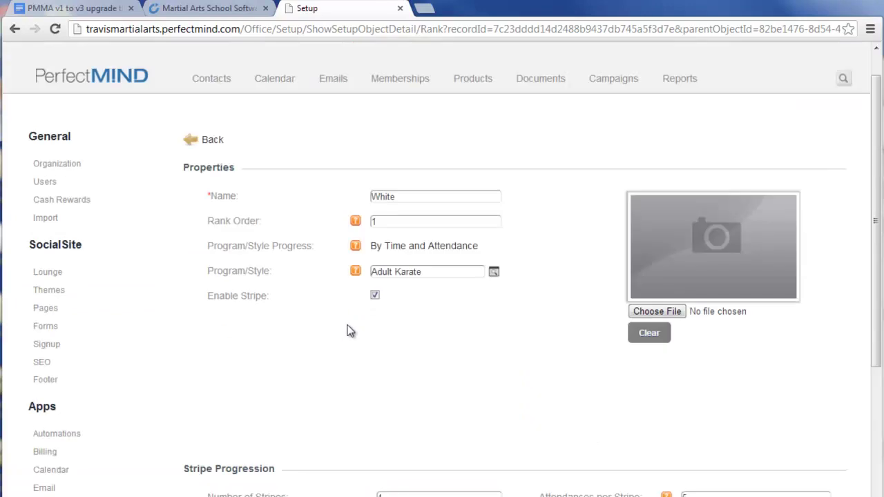
click(203, 140)
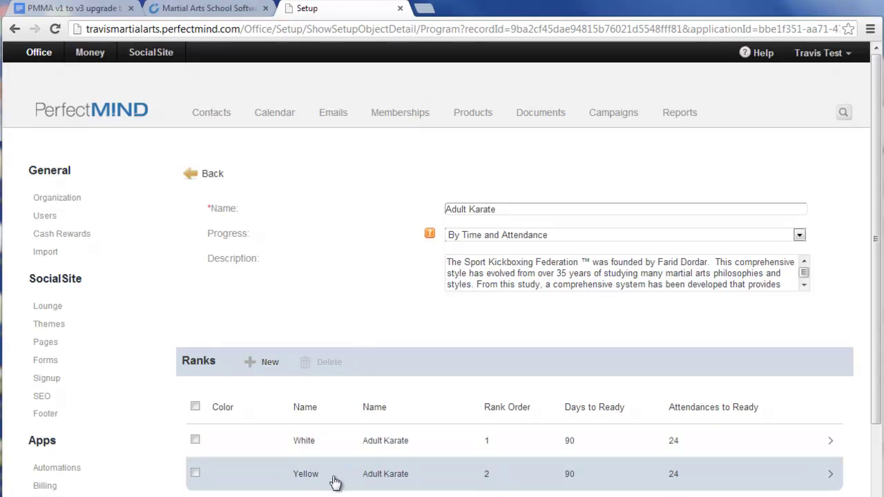
click(210, 174)
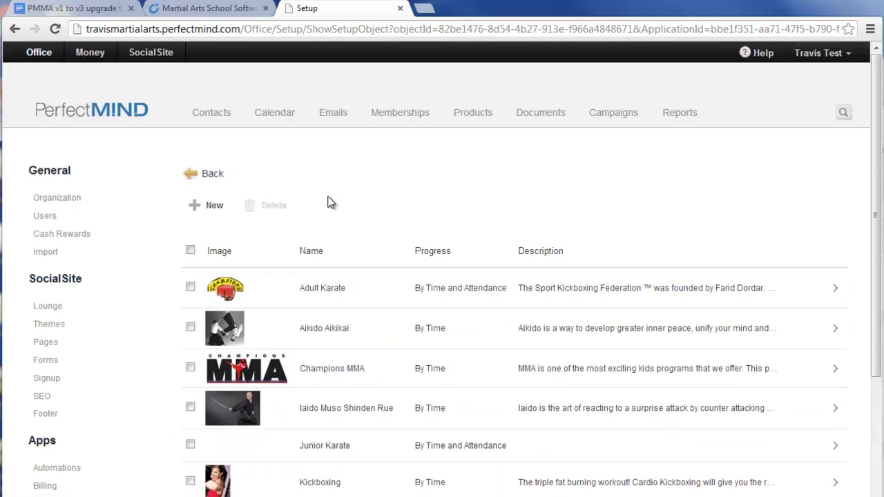
Step: Open the Class Report from the Attendance reports
click(680, 114)
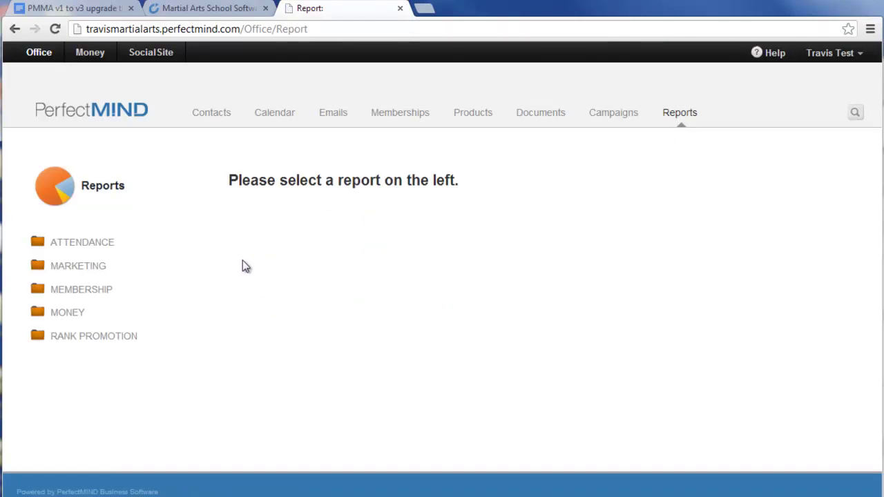
click(44, 243)
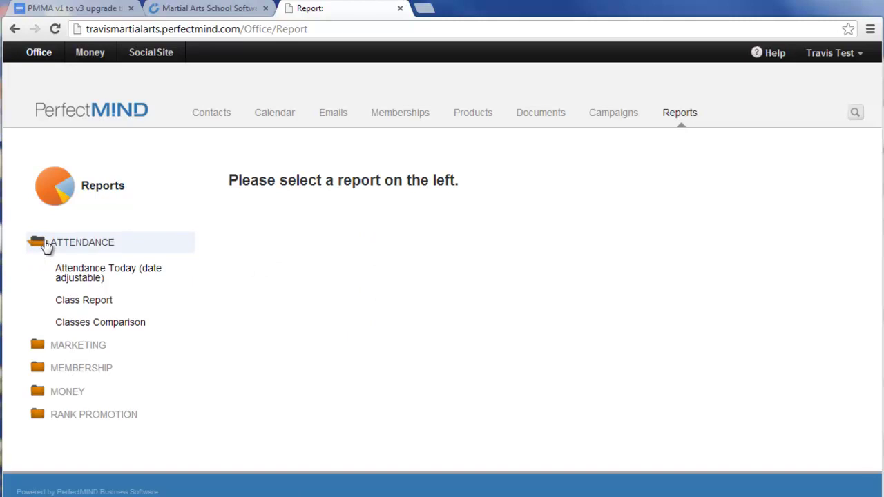
click(96, 307)
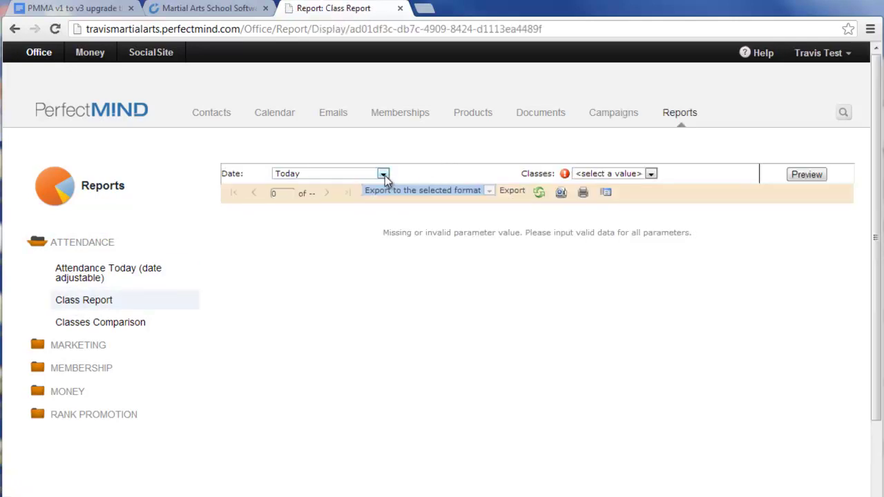
Step: Preview the Class Report for Thursday Jan 24, 2013 and the 7:00 PM Adult Beginner Karate class
click(383, 174)
click(359, 231)
click(614, 173)
click(616, 194)
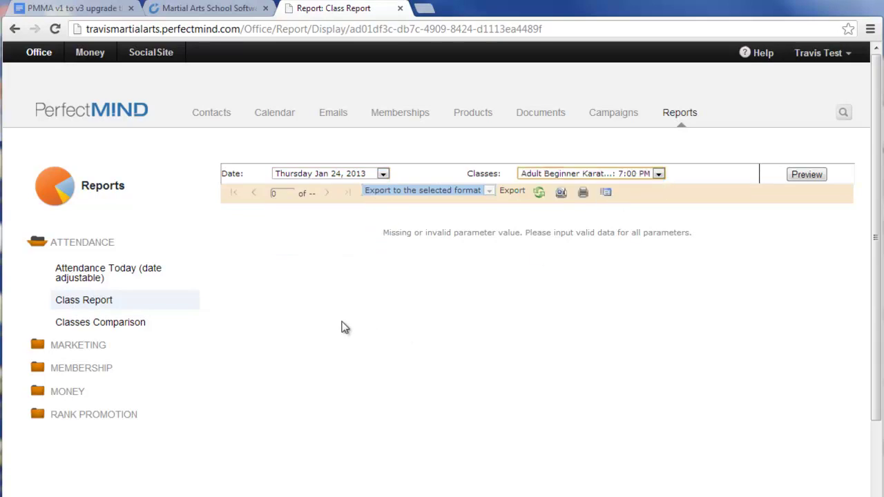
click(801, 175)
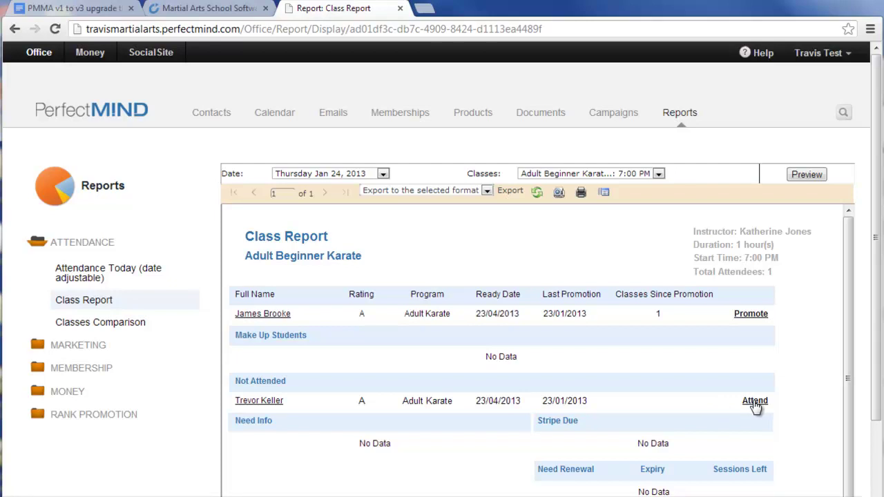
Step: Examine the class report's attendance, Stripe Due, Need Renewal and Medical Condition sections
scroll(637, 377, down, 1)
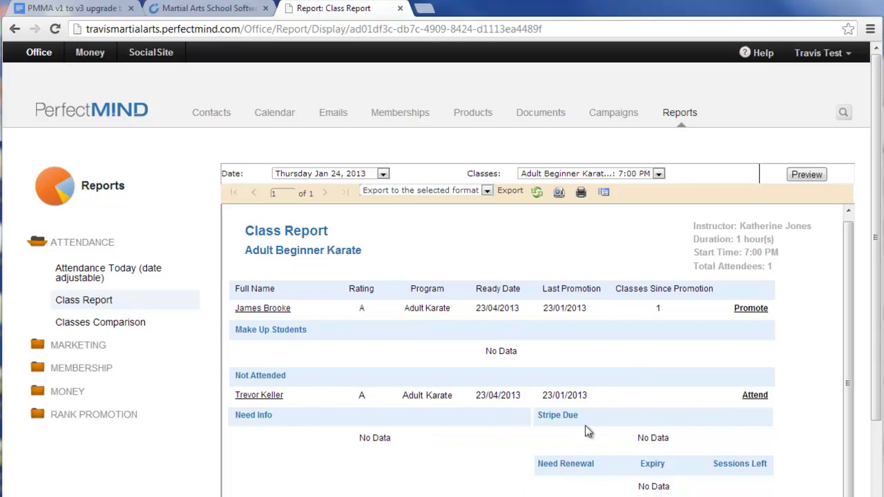
drag(878, 366, 587, 442)
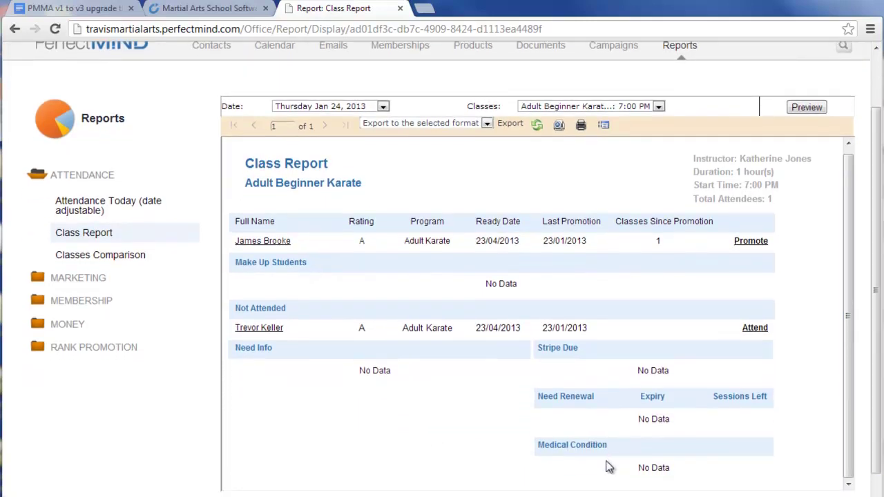
scroll(612, 460, down, 1)
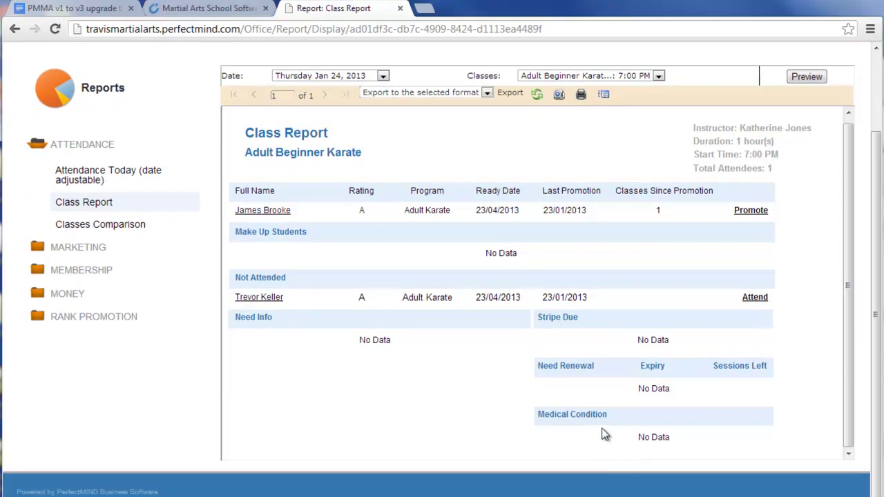
scroll(601, 434, up, 3)
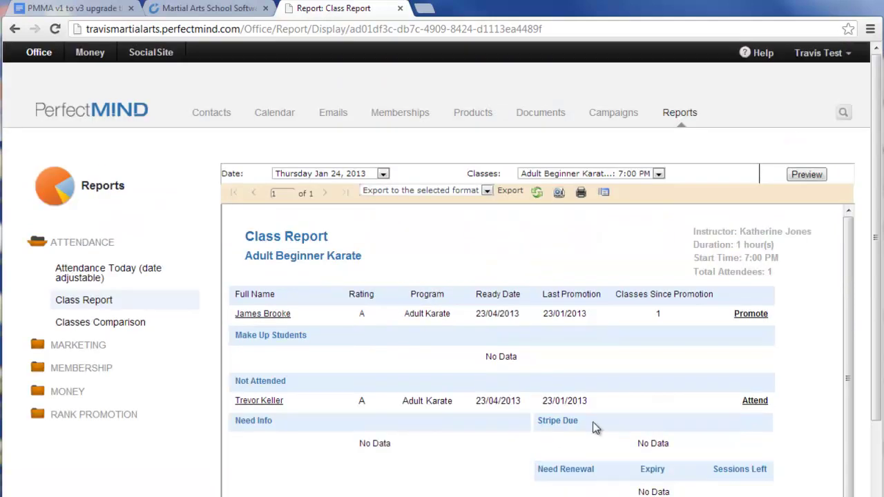
Step: Close the Attendance report category and look through the reports available under Marketing and Membership
click(69, 246)
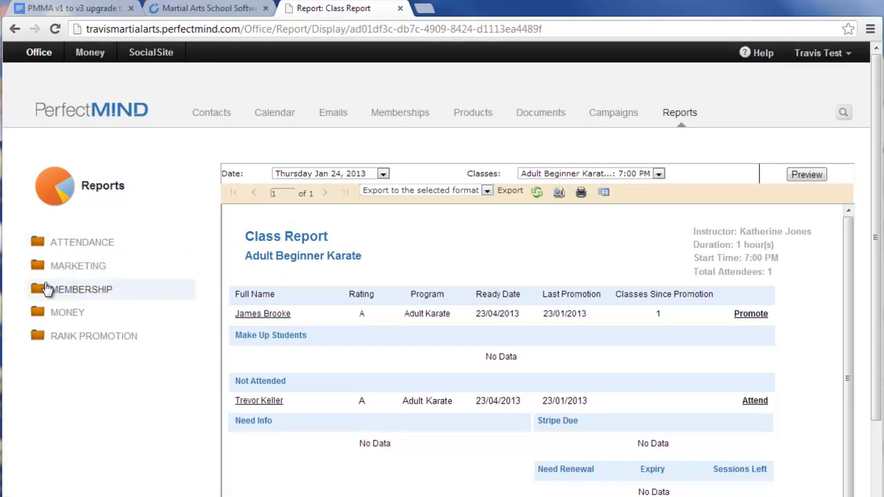
click(46, 268)
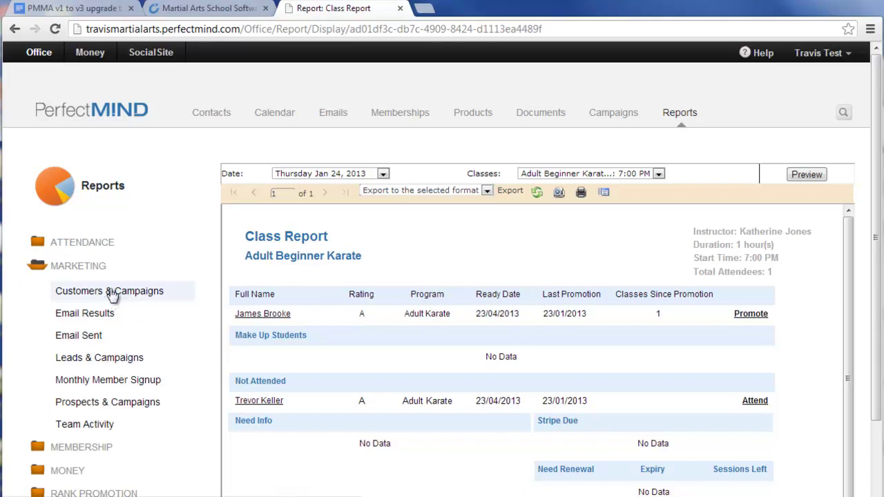
click(44, 267)
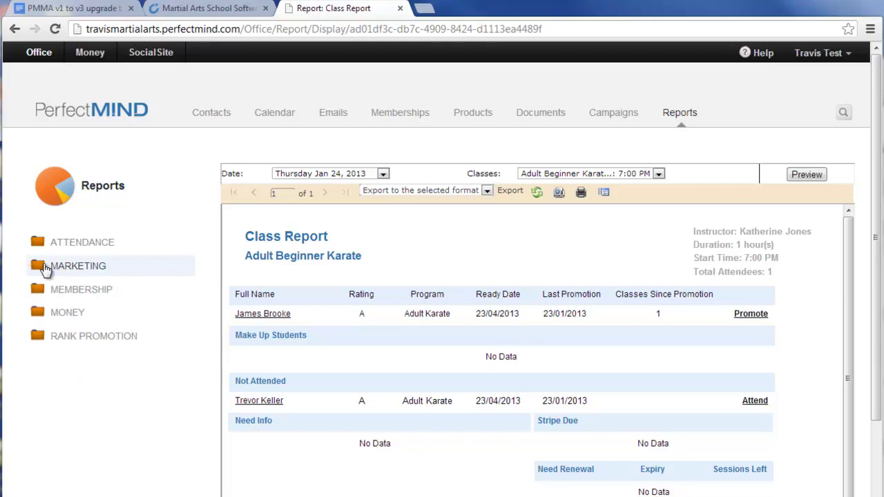
click(43, 296)
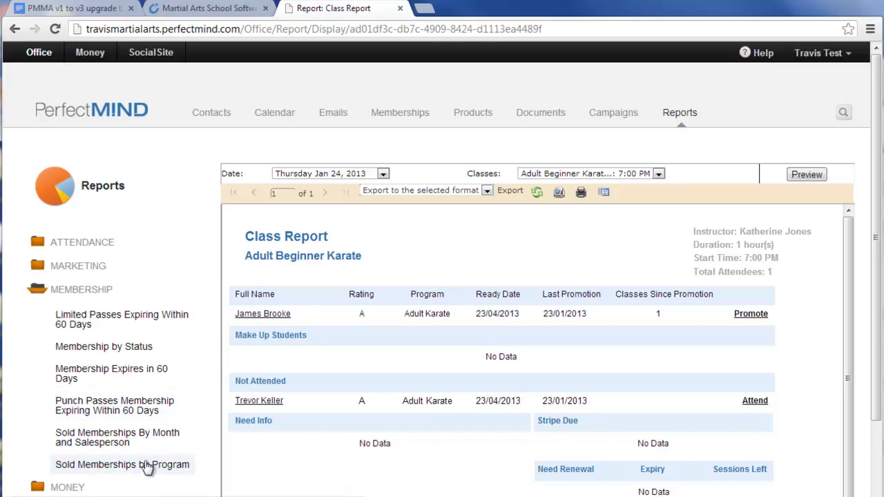
click(38, 291)
Step: View the Bank Reconciliation report and the Billing & Payments report from the Money category
click(37, 312)
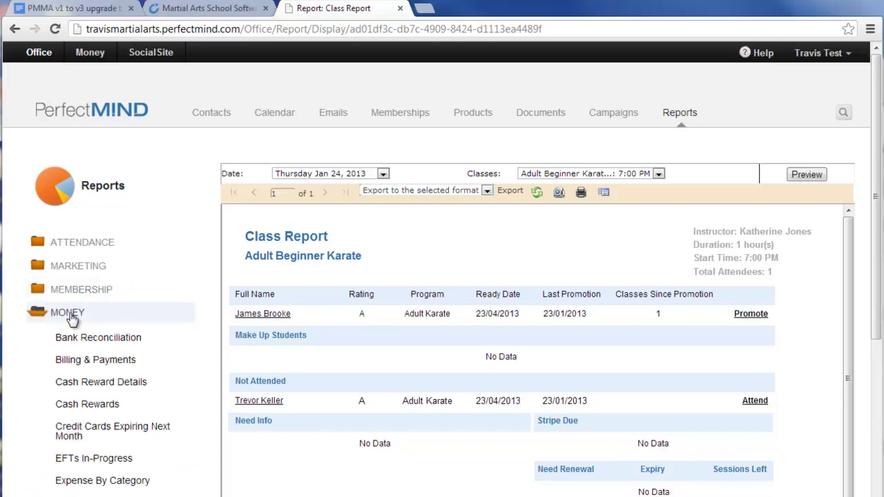
scroll(170, 299, down, 2)
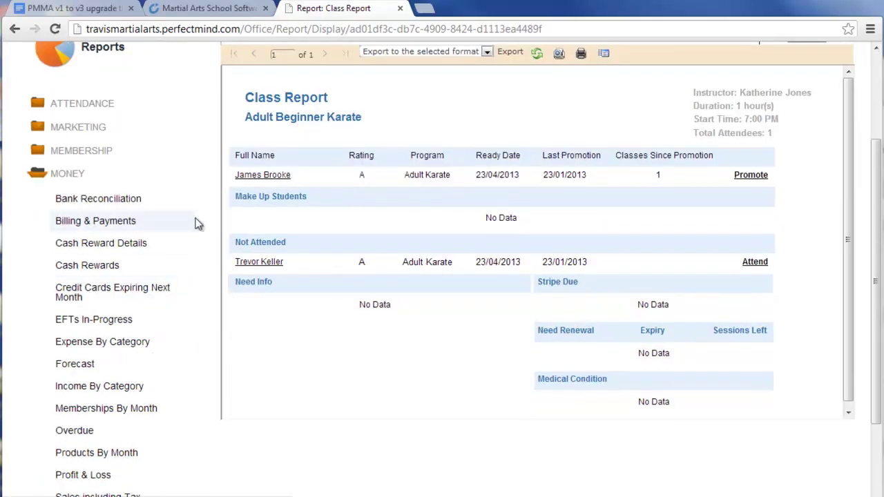
click(136, 200)
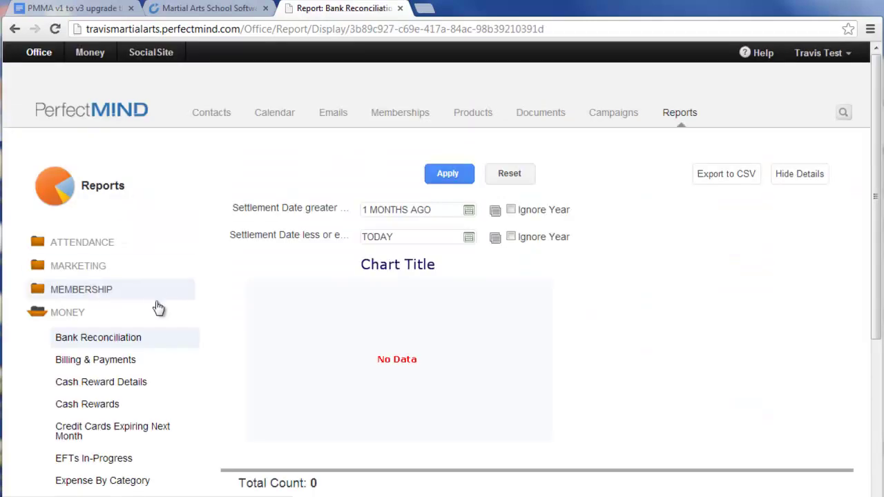
scroll(138, 349, down, 1)
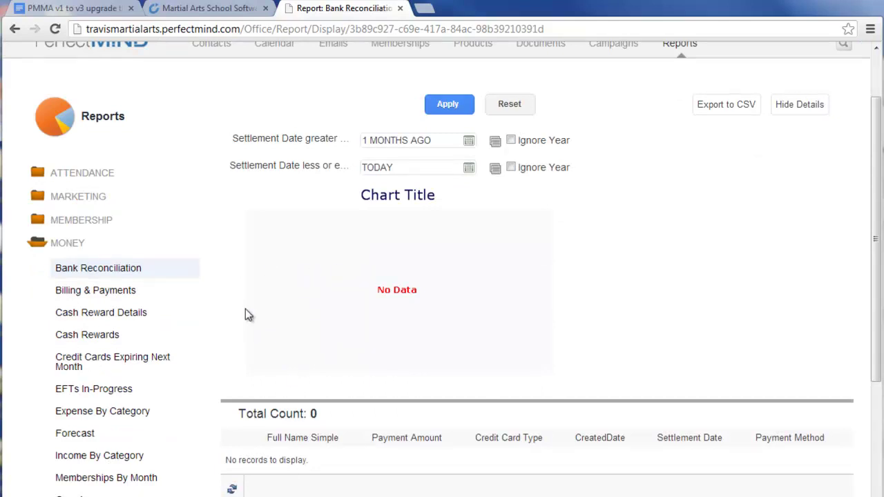
click(106, 291)
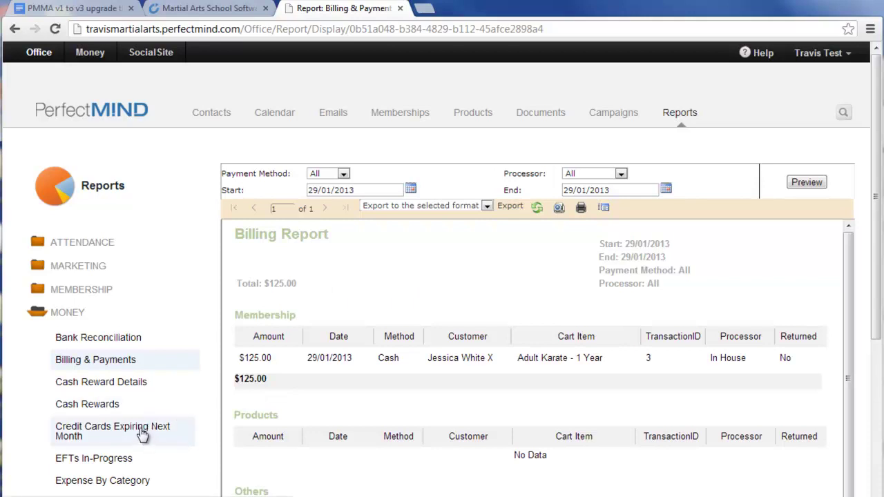
Step: Open the Forecast report and review its chart and the list of upcoming invoices
scroll(132, 434, down, 1)
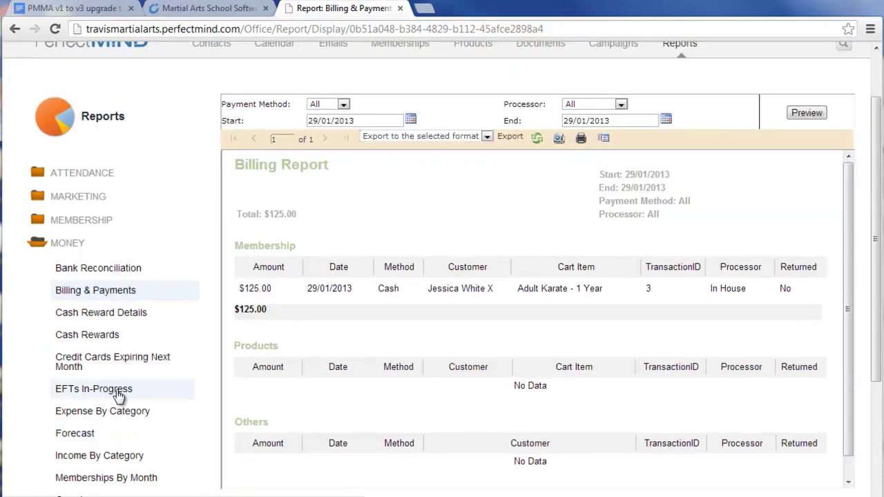
click(83, 435)
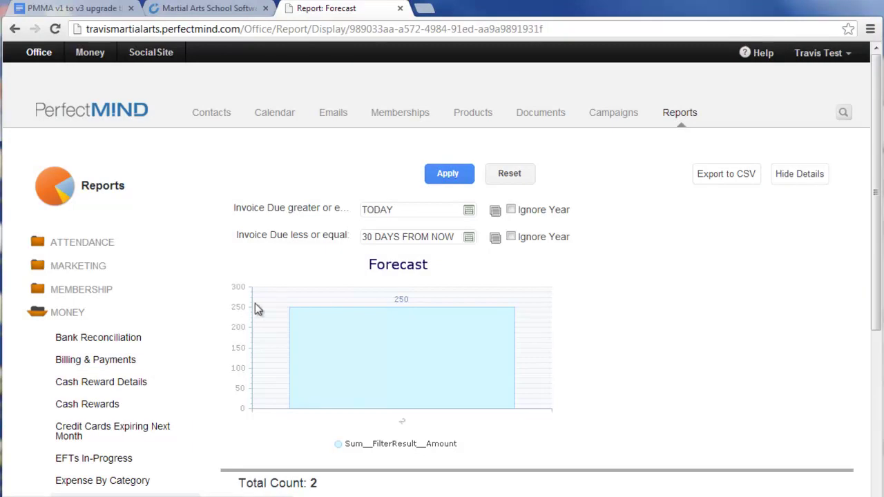
scroll(128, 404, down, 2)
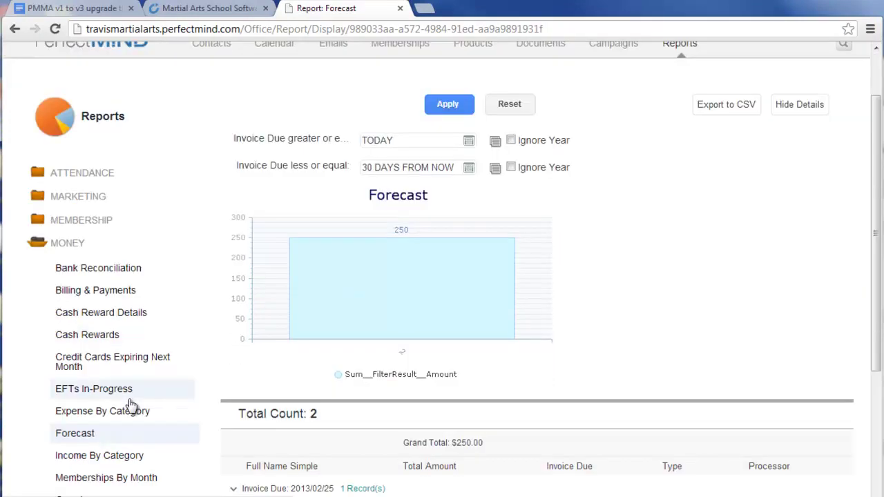
scroll(128, 404, down, 2)
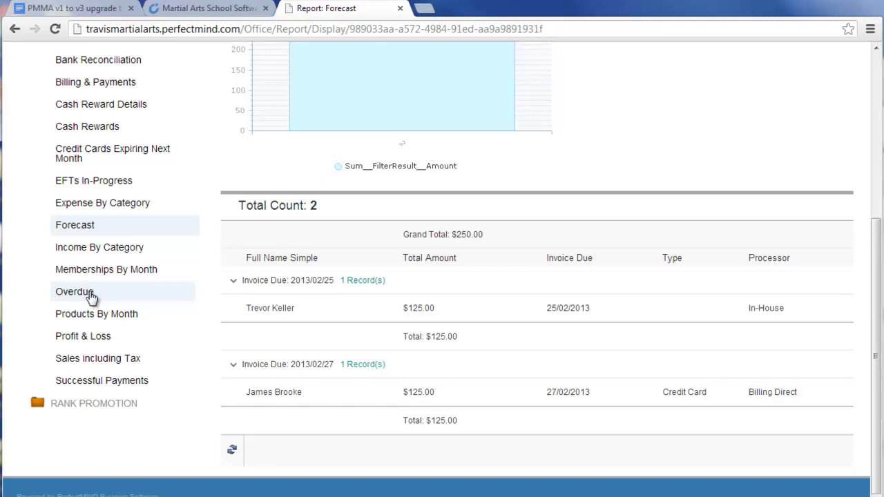
Step: Review the Overdue report and the Successful Payments report, including its chart and payment records, from the Money category
click(91, 294)
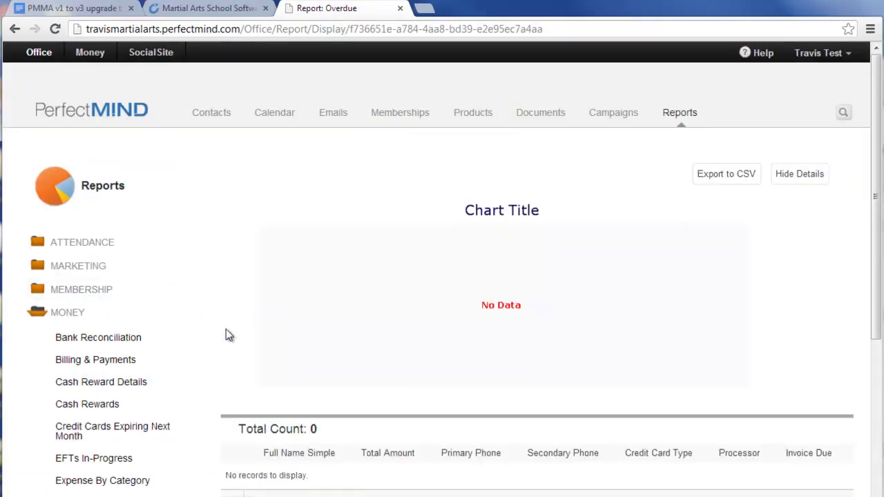
scroll(138, 364, down, 3)
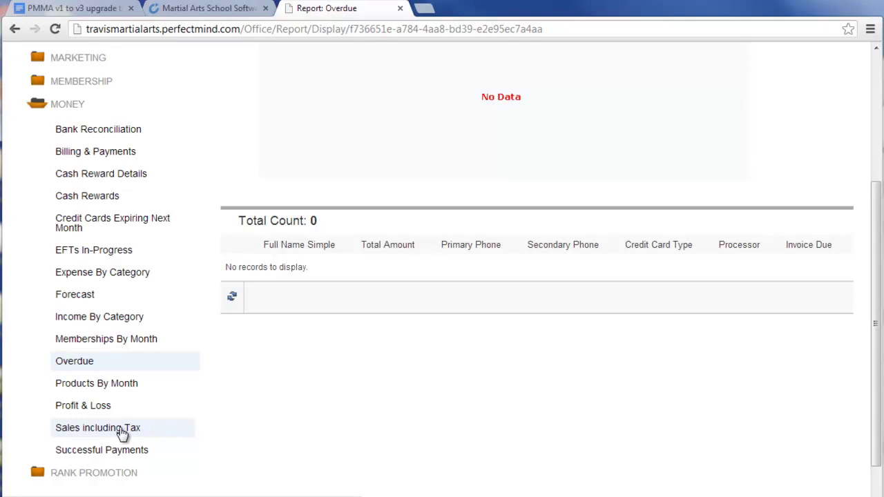
click(121, 454)
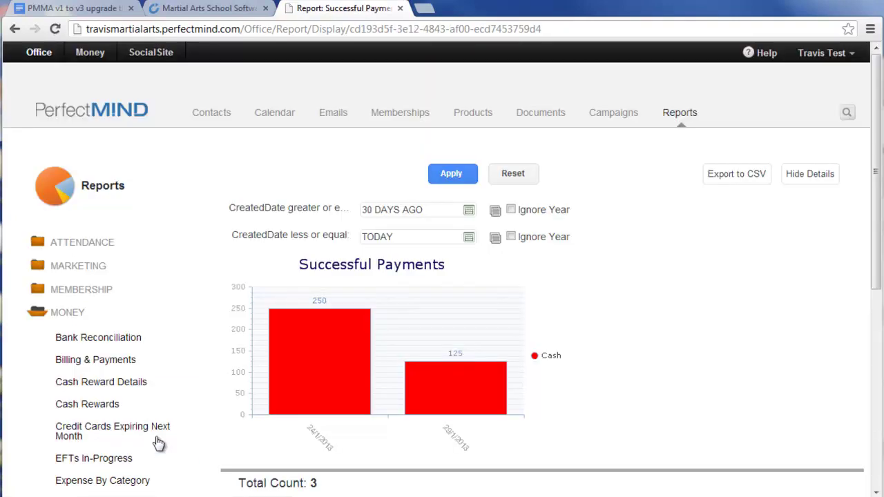
scroll(639, 319, down, 4)
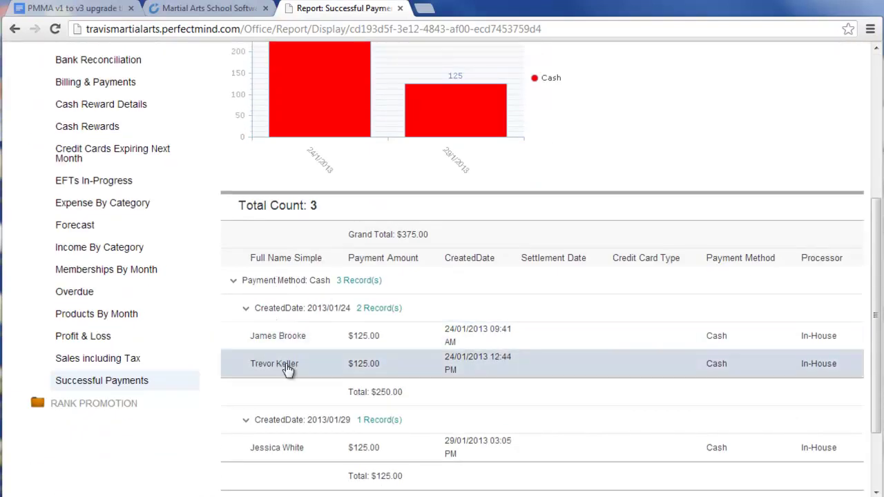
scroll(310, 352, up, 4)
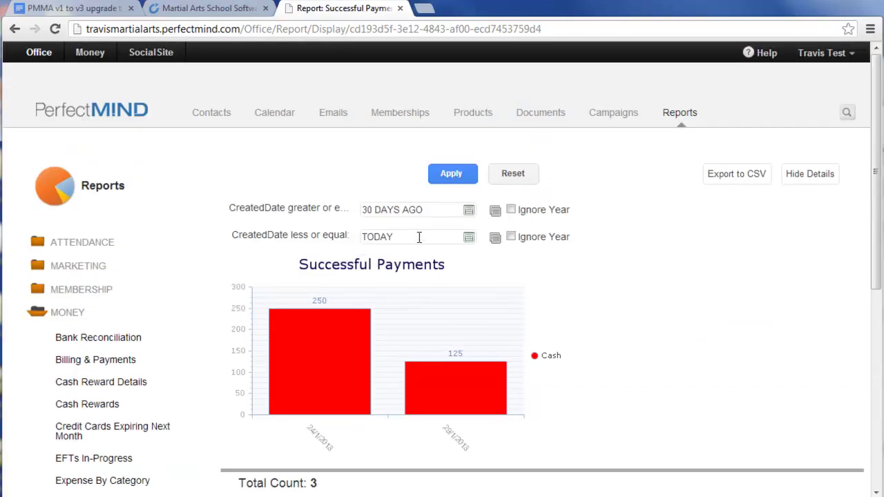
Step: Close the Money category and look through the reports available under Rank Promotion
click(37, 312)
click(40, 336)
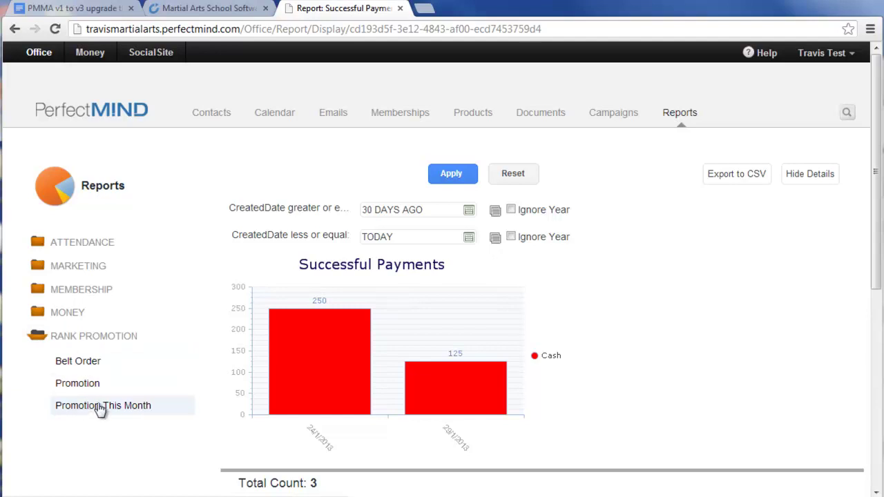
click(40, 337)
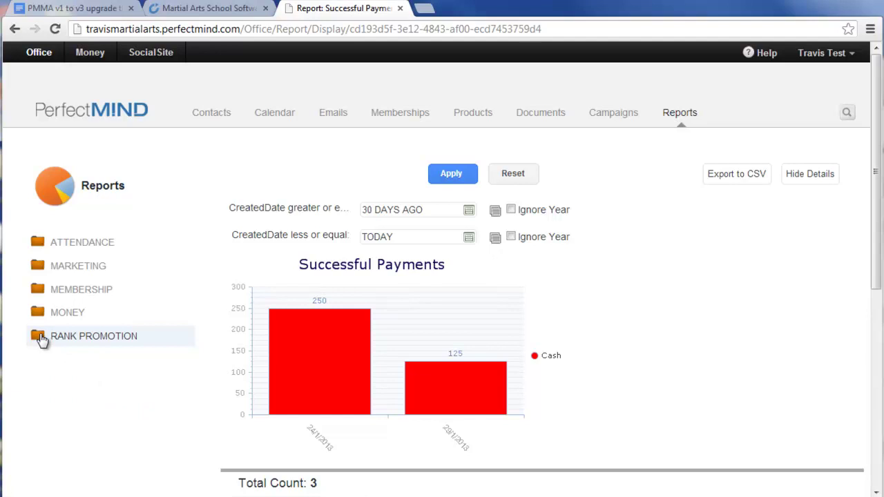
Step: Go to Emails and address a new email to the Active Student List
click(335, 117)
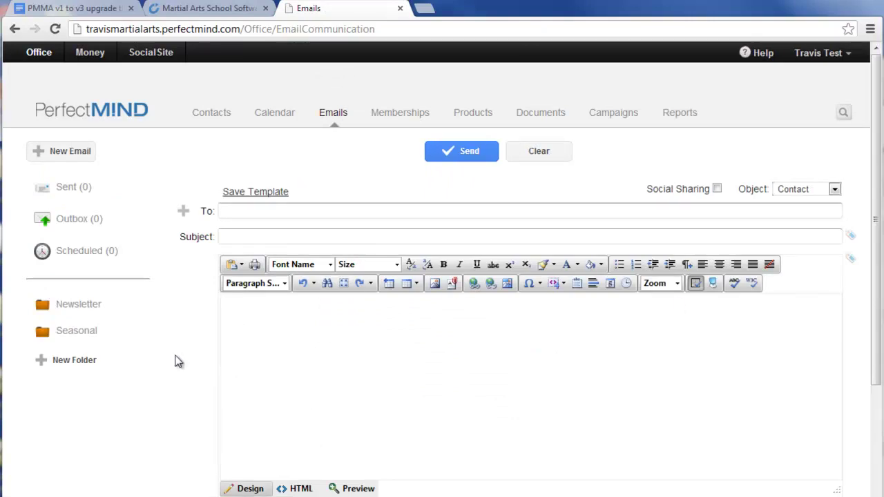
click(205, 214)
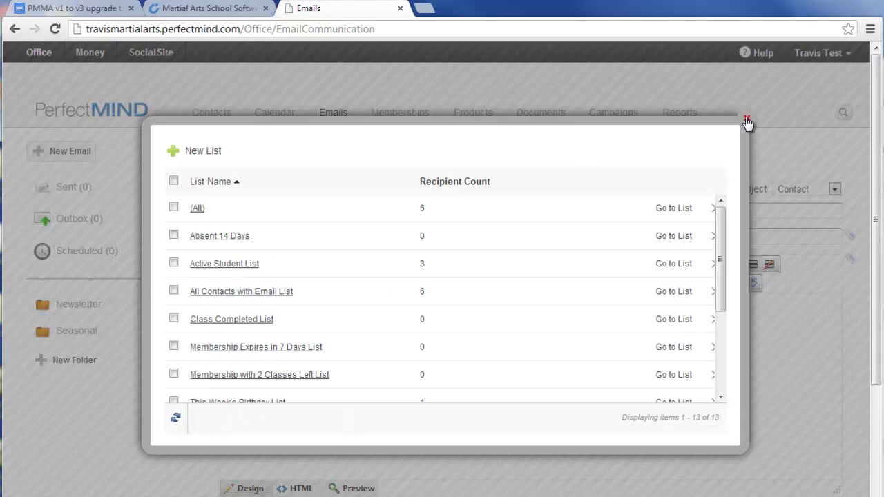
click(745, 119)
click(207, 214)
click(230, 266)
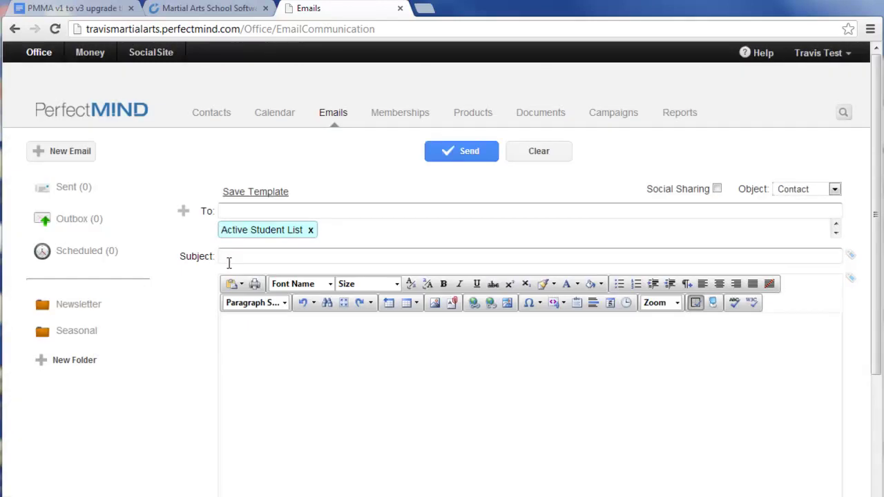
Step: Enter "Newsletter" as the subject of the email
click(235, 258)
text(New)
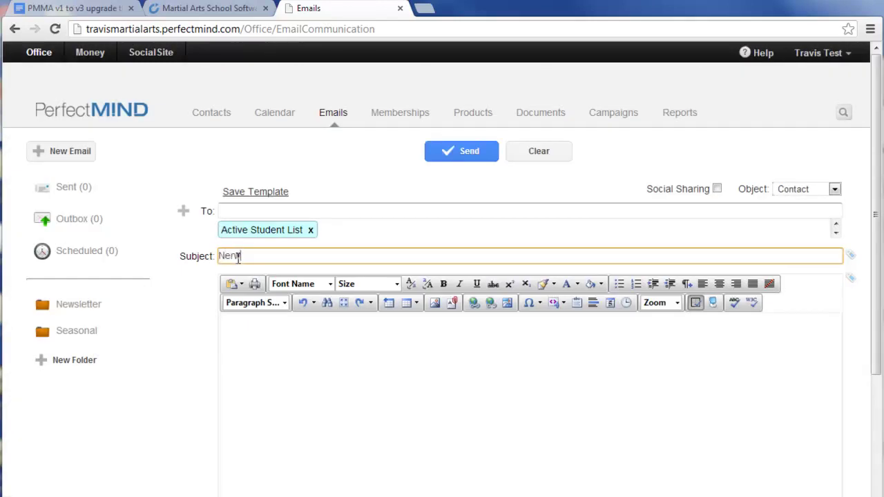
text(s)
key(BackSpace)
text(sletter)
Step: Write the body as "Hello {First Name}," using the contact merge field, followed by "We hope that you're having a great week..."
click(265, 339)
text(Hello)
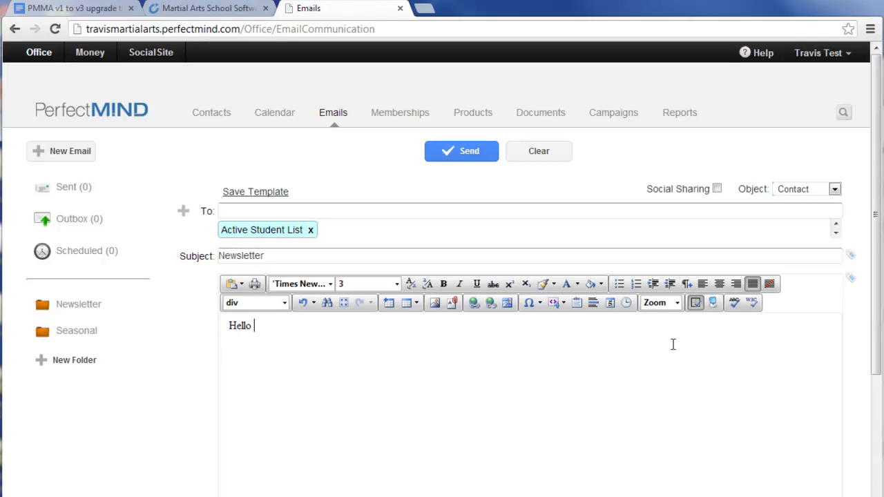
click(852, 278)
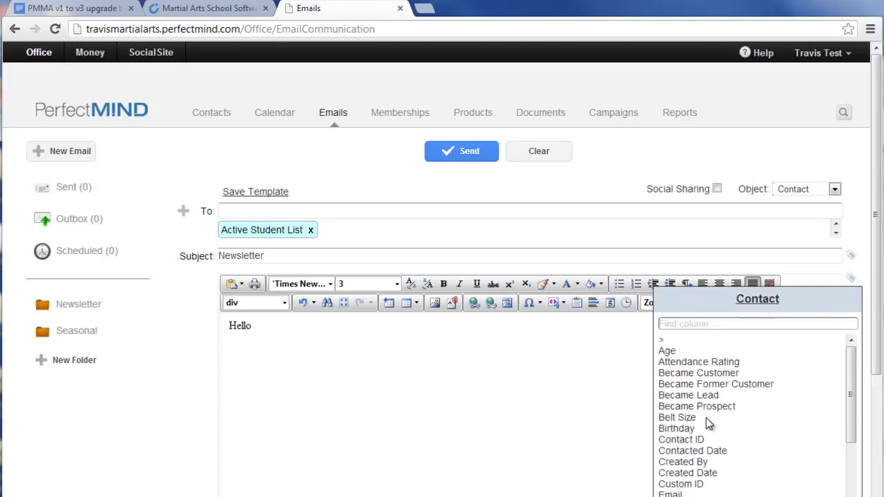
scroll(707, 446, down, 2)
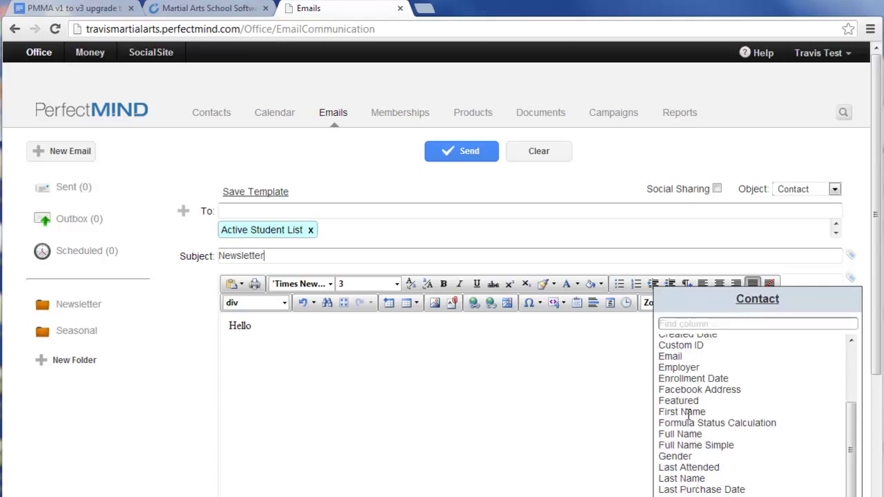
click(687, 413)
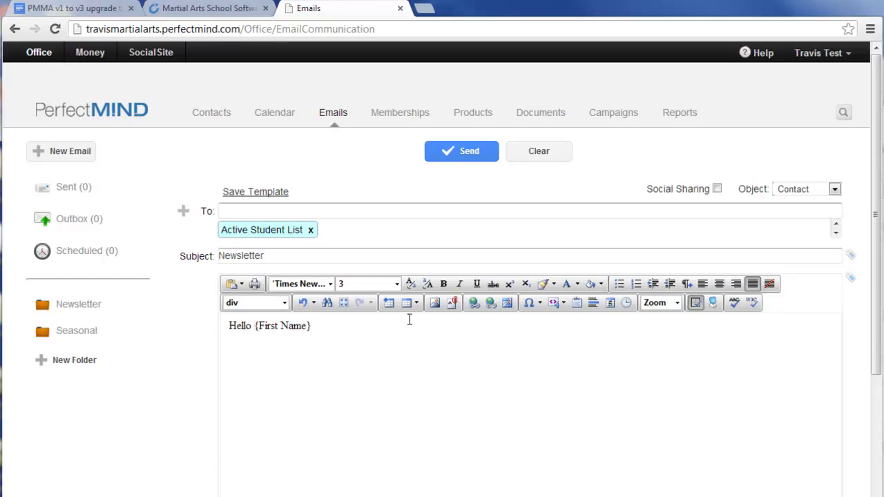
text(We hope that you're having a gr)
scroll(409, 320, down, 1)
text(eat week...)
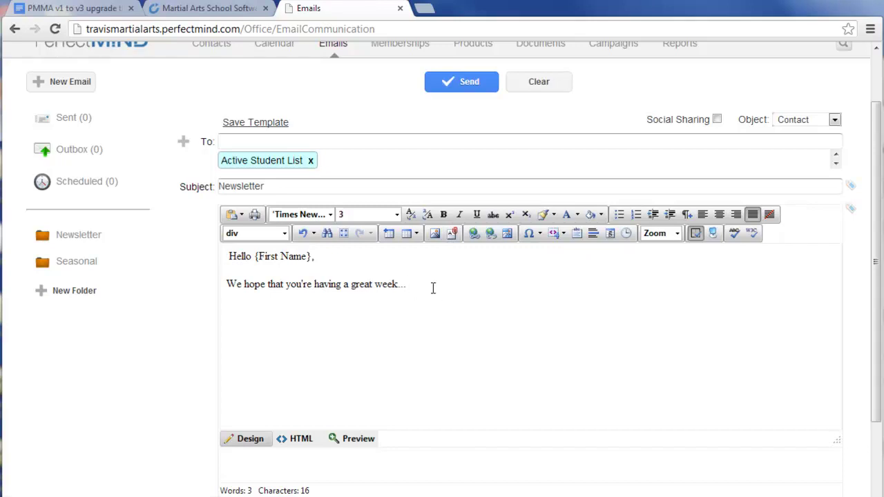
Step: Look at the fonts available for the email's body text without applying one
drag(420, 284, 221, 257)
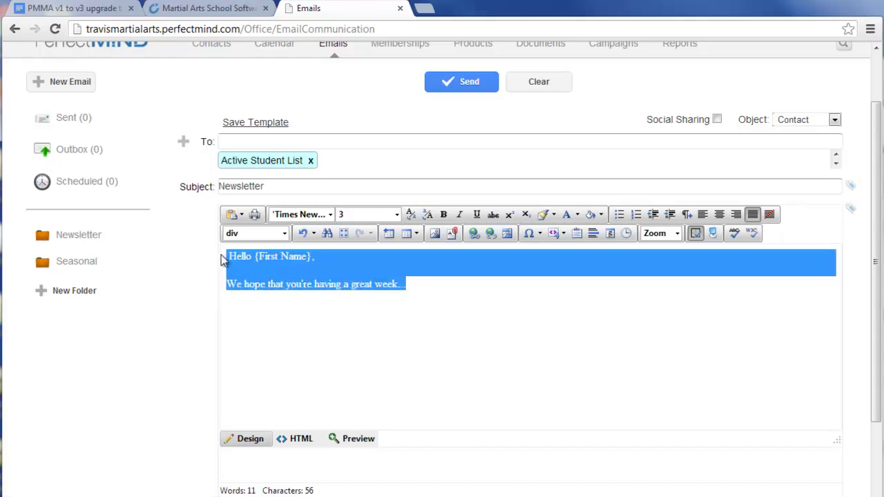
click(329, 215)
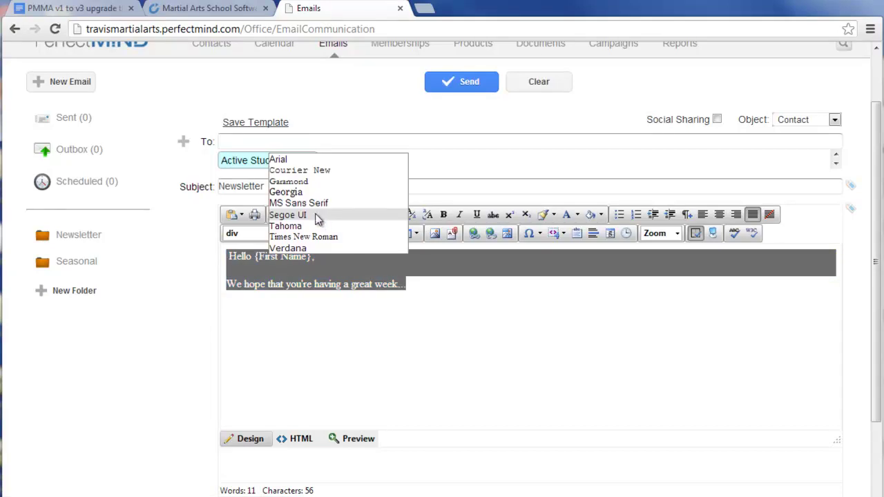
key(Escape)
click(414, 289)
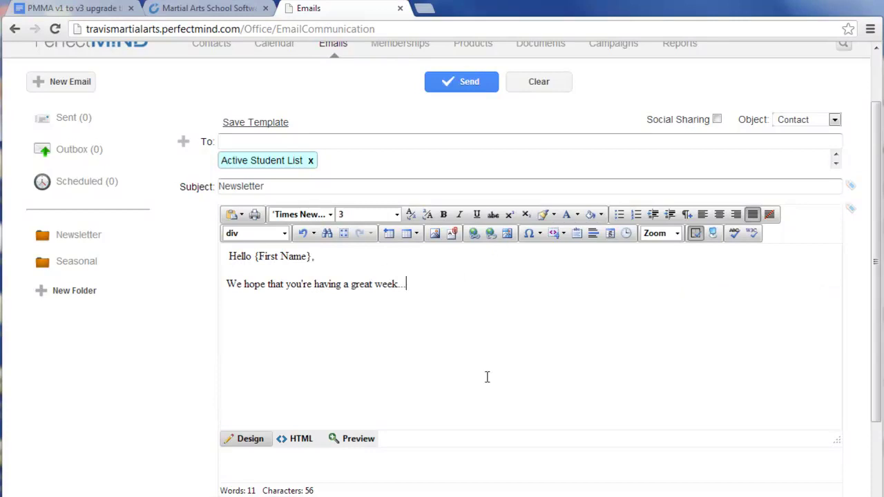
Step: Change the email's schedule option to Send When Criteria Met
scroll(434, 373, up, 1)
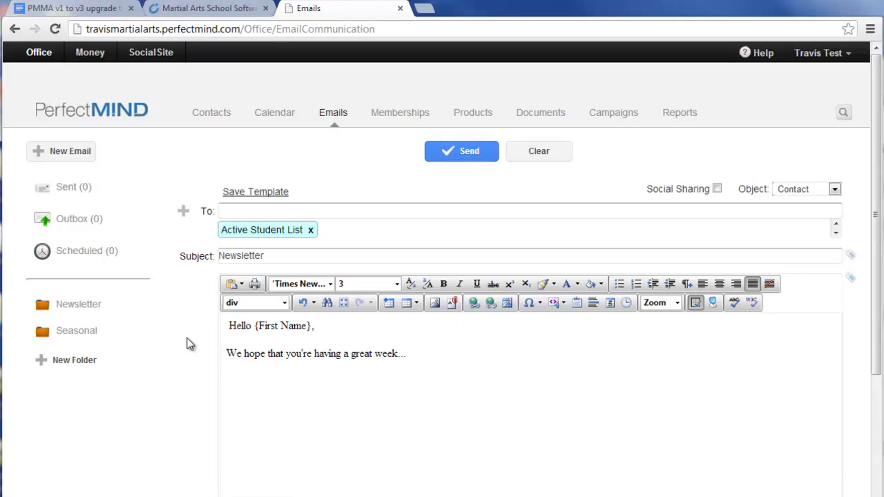
scroll(191, 343, down, 3)
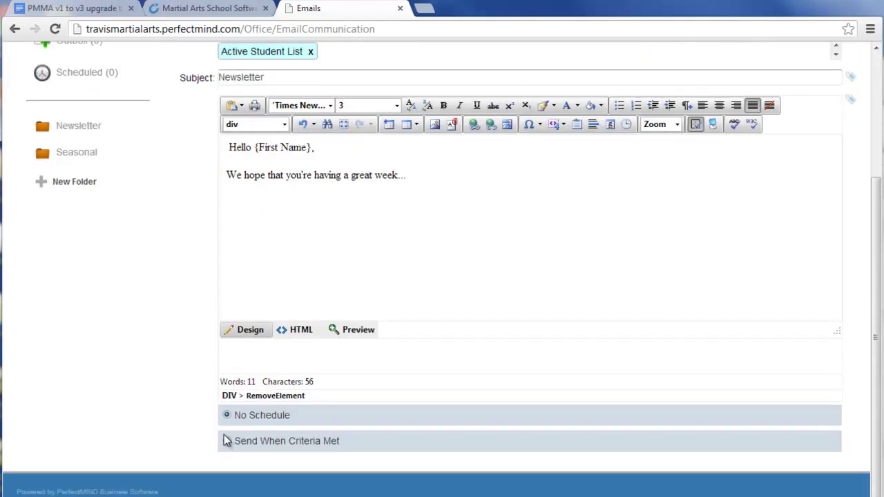
click(228, 442)
scroll(186, 421, down, 2)
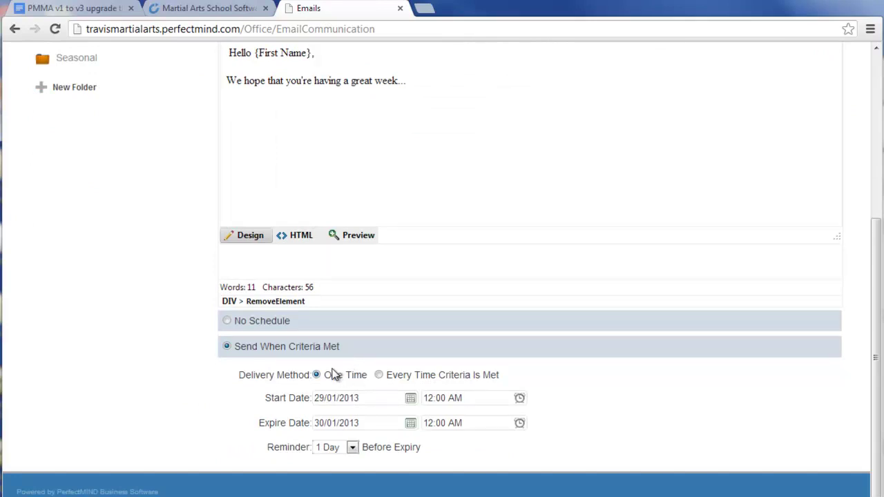
scroll(181, 369, up, 5)
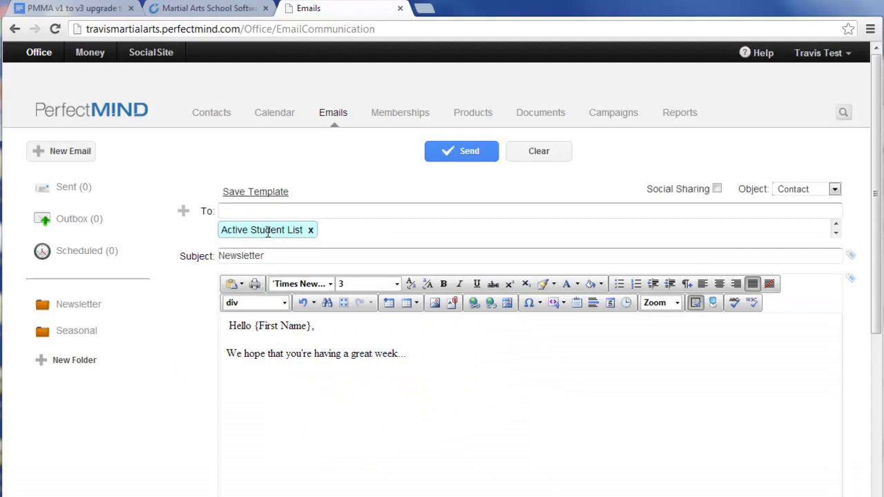
Step: Set the scheduled delivery method to Every Time Criteria Is Met and clear the whole email draft
scroll(174, 392, down, 1)
scroll(174, 394, down, 3)
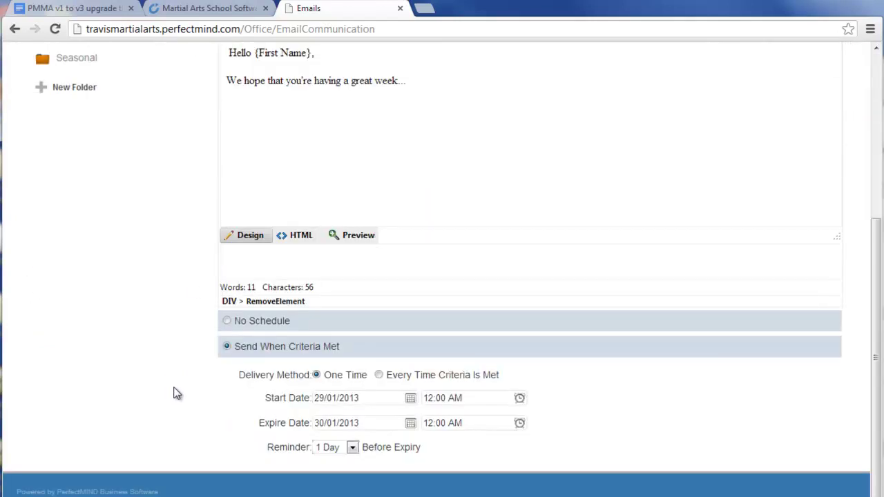
click(380, 375)
click(317, 375)
click(379, 377)
scroll(449, 375, up, 4)
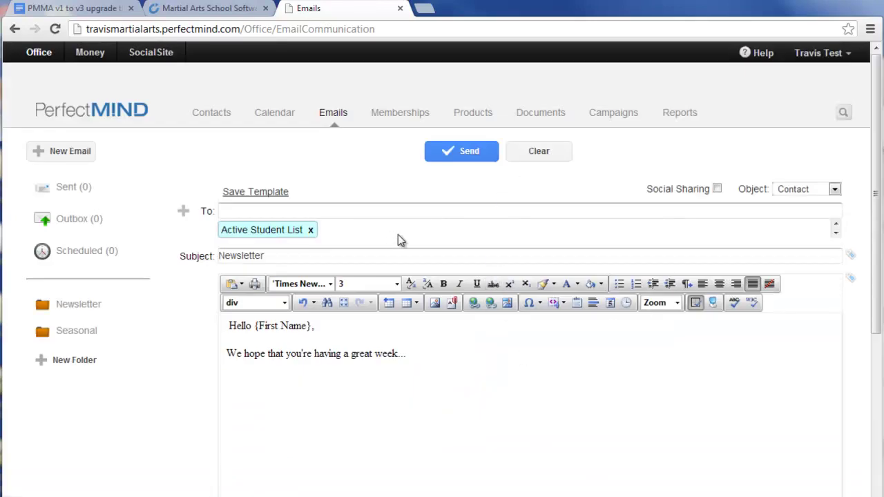
click(545, 161)
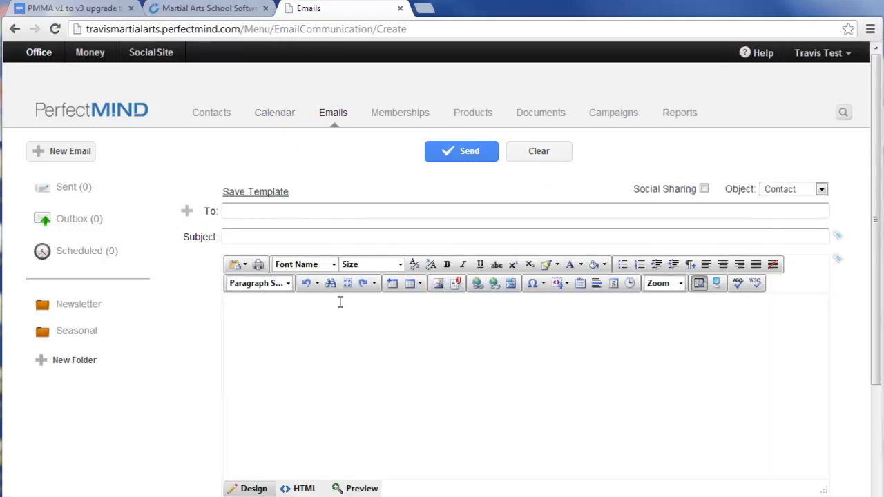
Step: Go to the Calendar, view the details of the Adult Yellow Belt testing exam and return to the month view
click(277, 114)
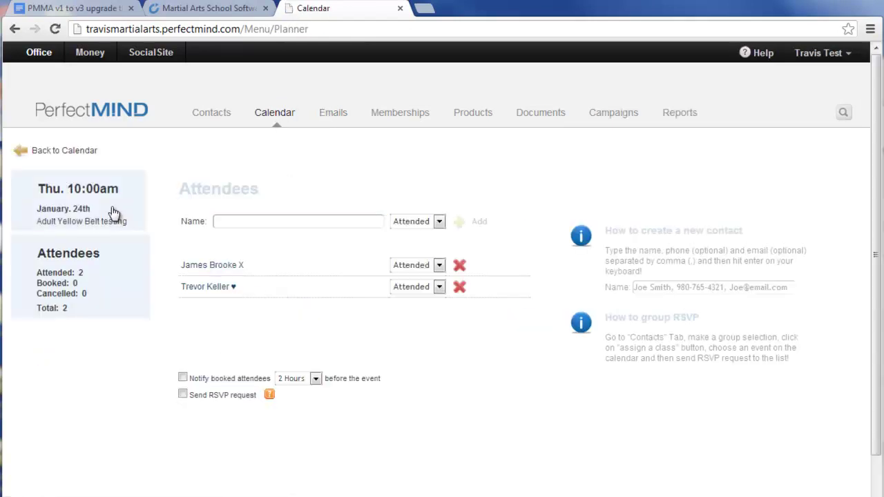
click(113, 215)
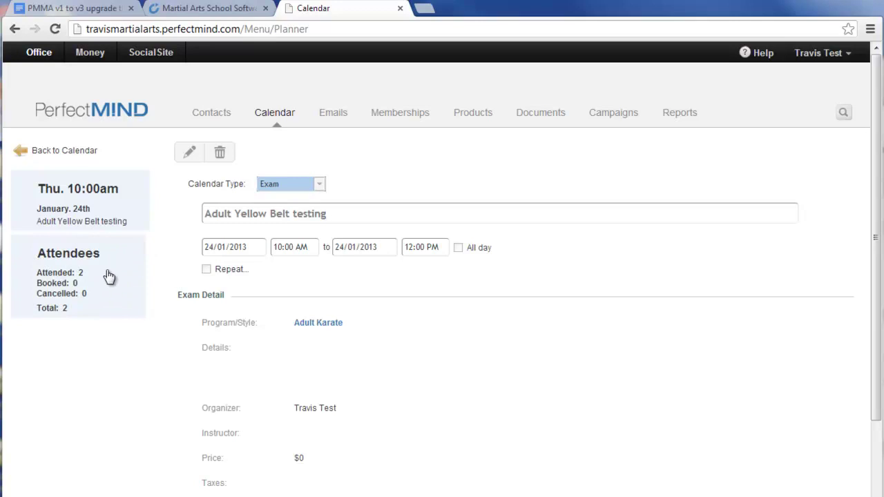
click(55, 151)
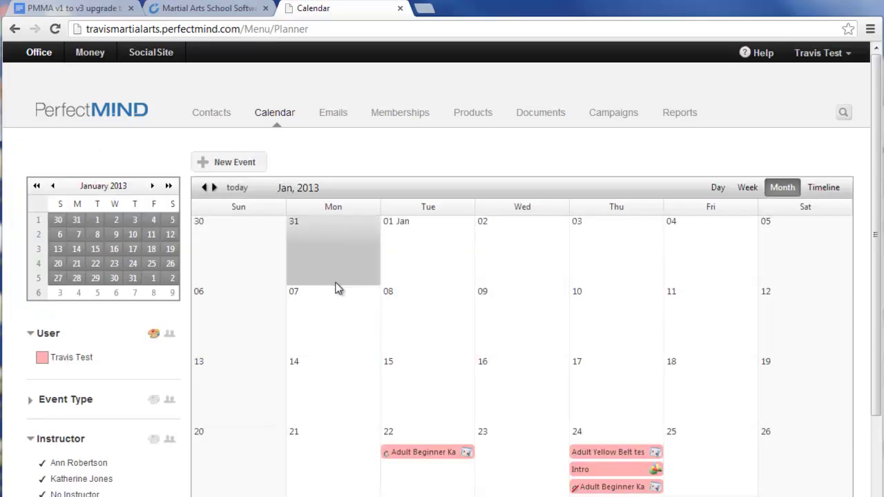
Step: Open the Adult Beginner Karate class on January 29 for editing as a whole series
scroll(437, 376, down, 1)
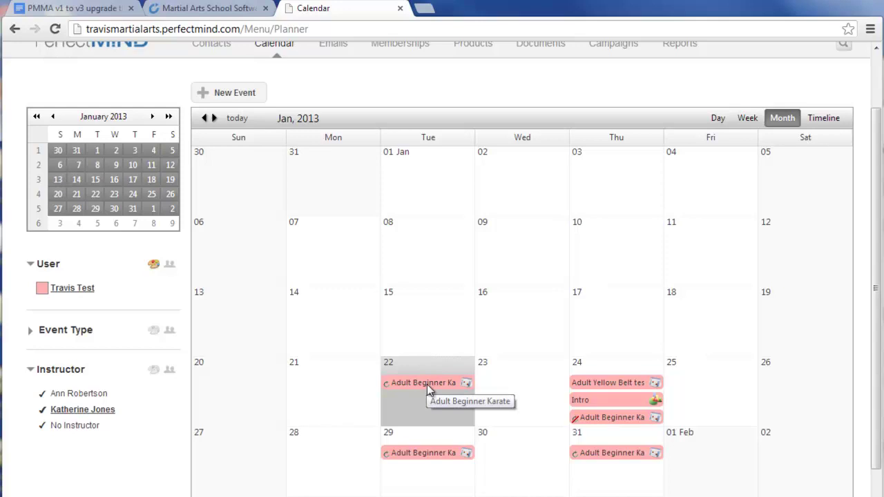
double_click(434, 456)
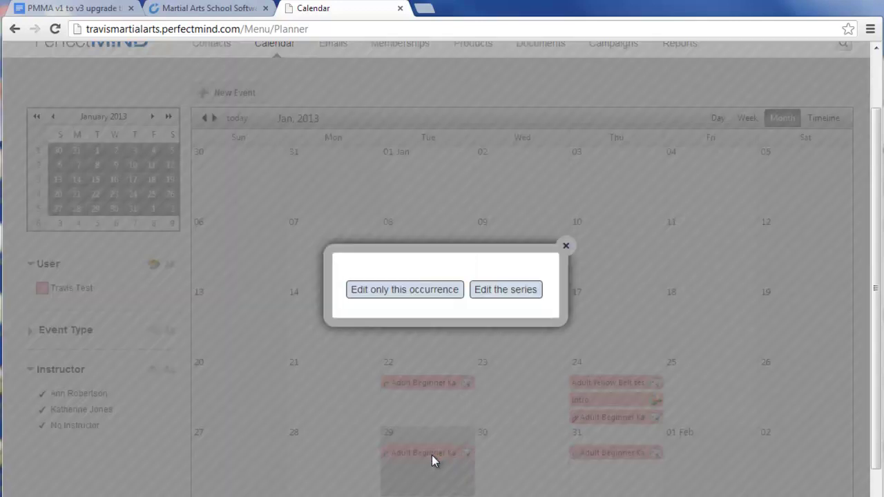
click(519, 295)
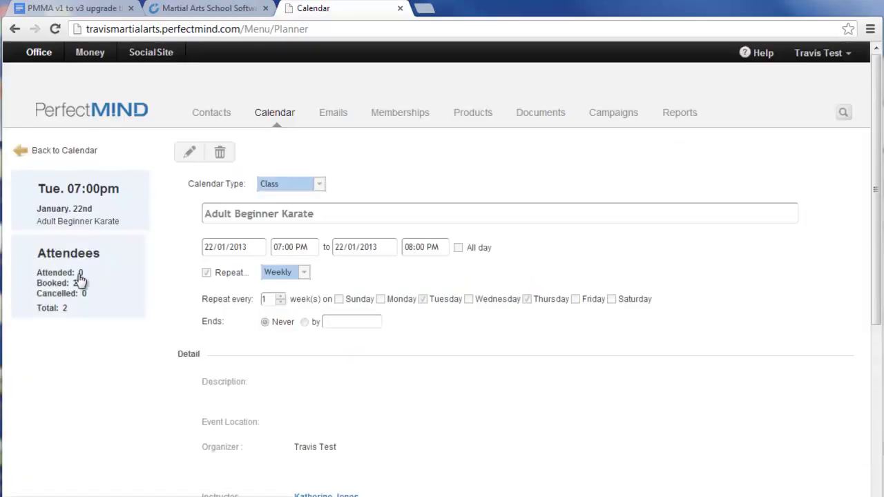
Step: Add an existing contact to the attendees of the Adult Beginner Karate series with the status Booked
click(66, 278)
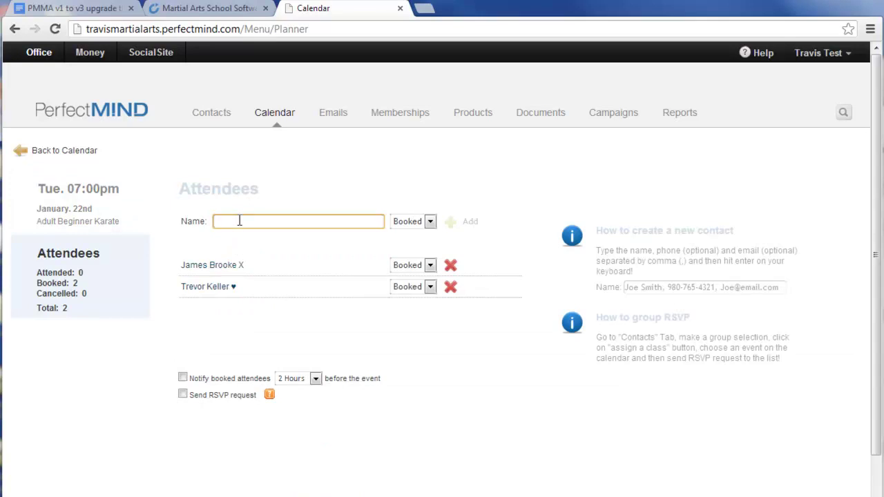
text(jessica)
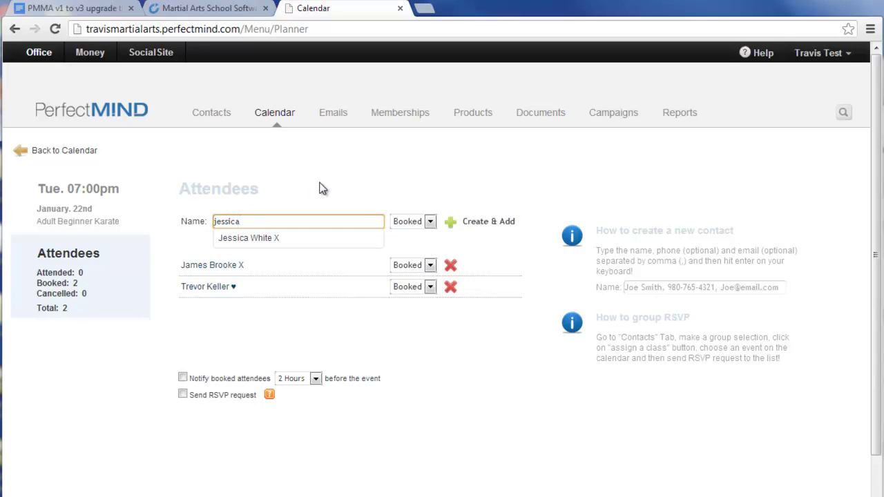
click(259, 237)
click(470, 222)
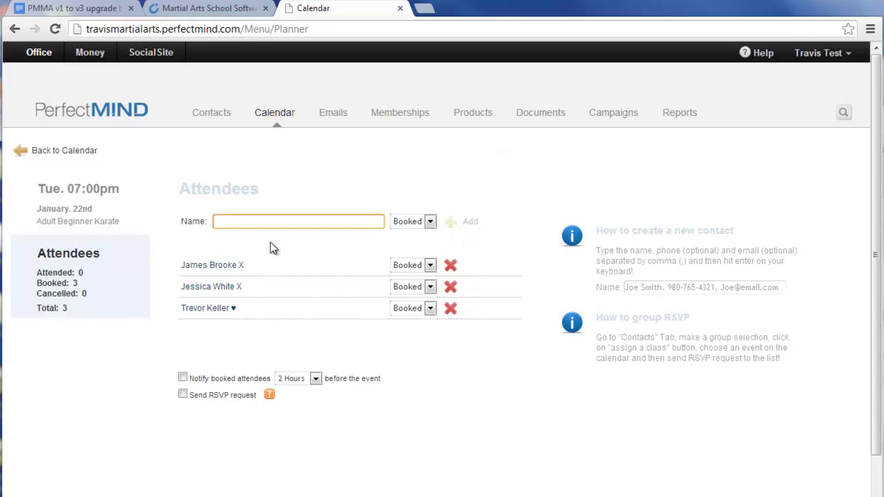
Step: Return to the calendar and open only the January 29 occurrence of the Adult Beginner Karate class for editing
click(59, 155)
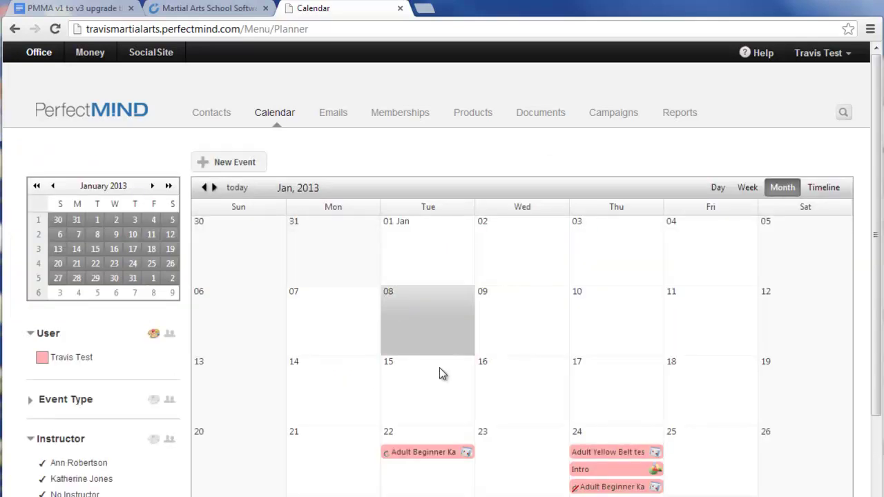
scroll(442, 371, down, 2)
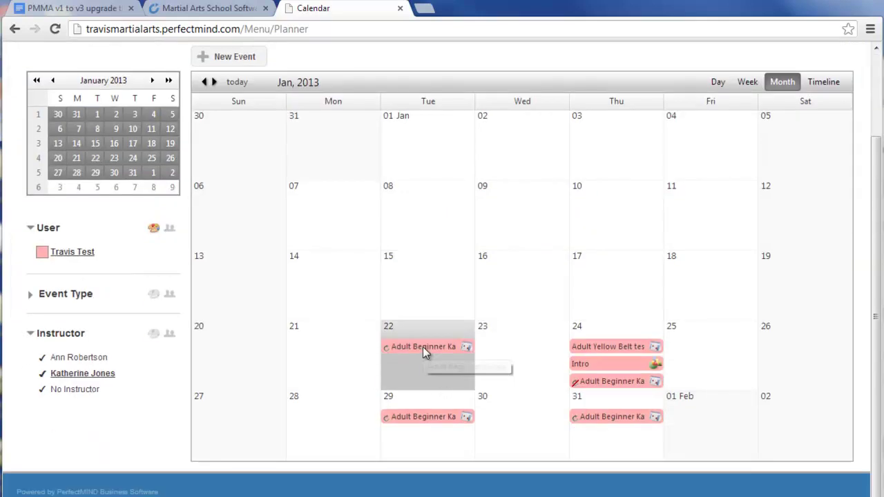
click(433, 418)
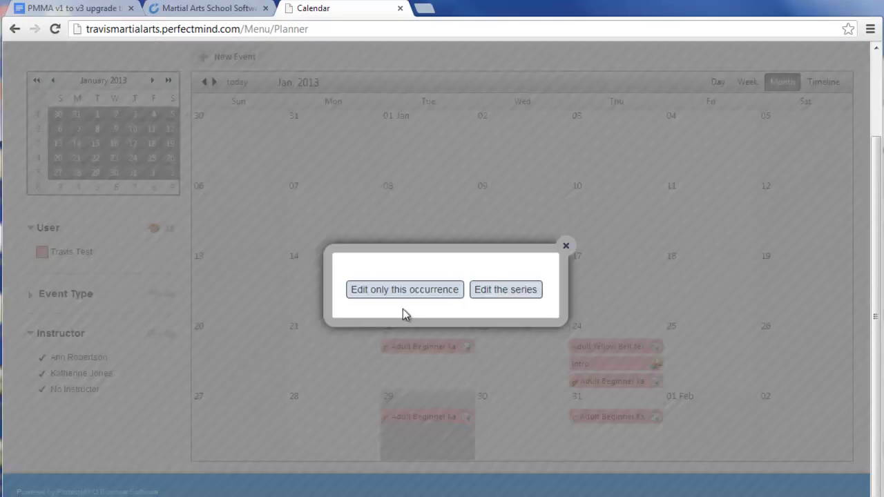
click(405, 289)
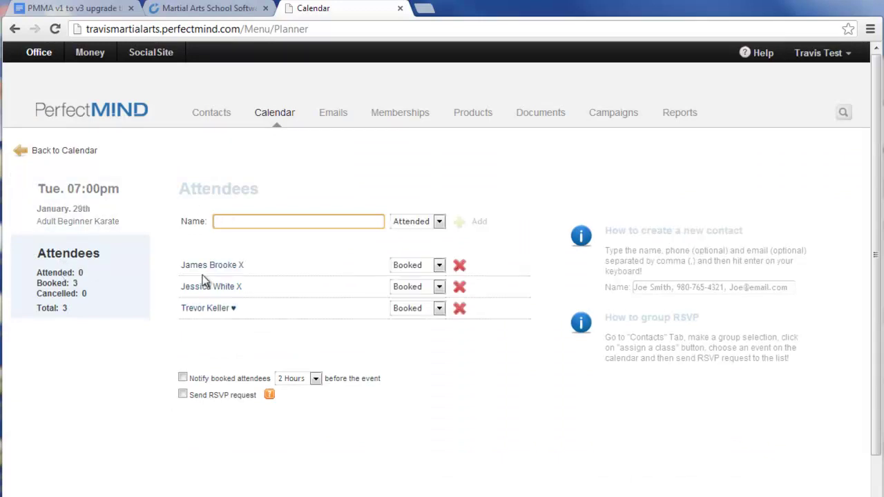
Step: Change the first listed attendee's status for the January 29 Adult Beginner Karate class and return to the calendar
click(439, 265)
click(428, 282)
click(82, 151)
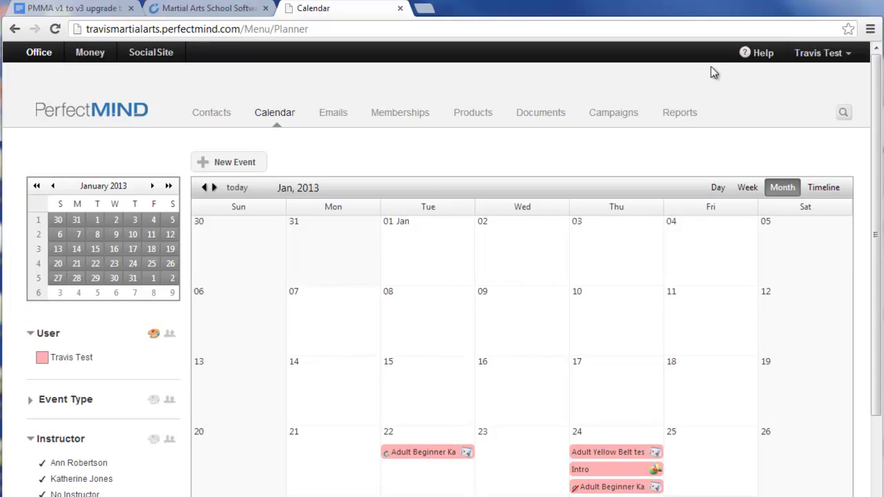
Step: Open the online help manual, look through its Setting Up page and open the Attendance and Calendar section
click(763, 55)
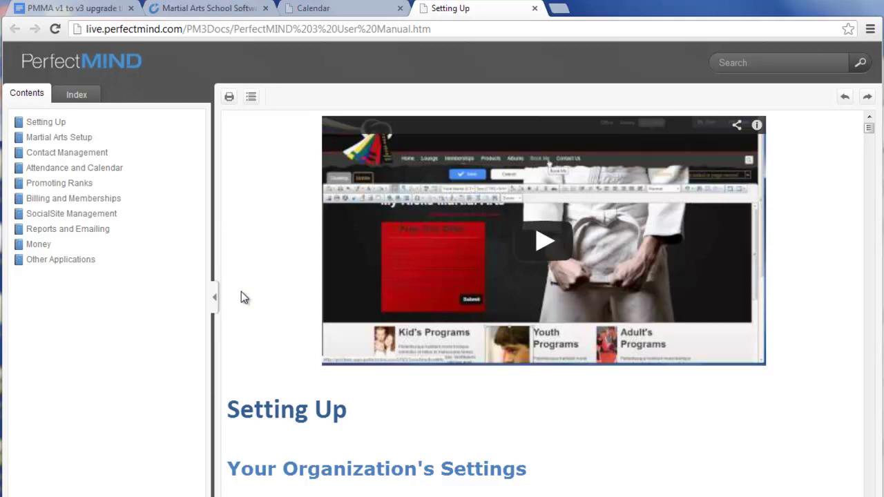
scroll(245, 290, down, 7)
scroll(247, 289, up, 5)
scroll(250, 297, up, 2)
click(24, 170)
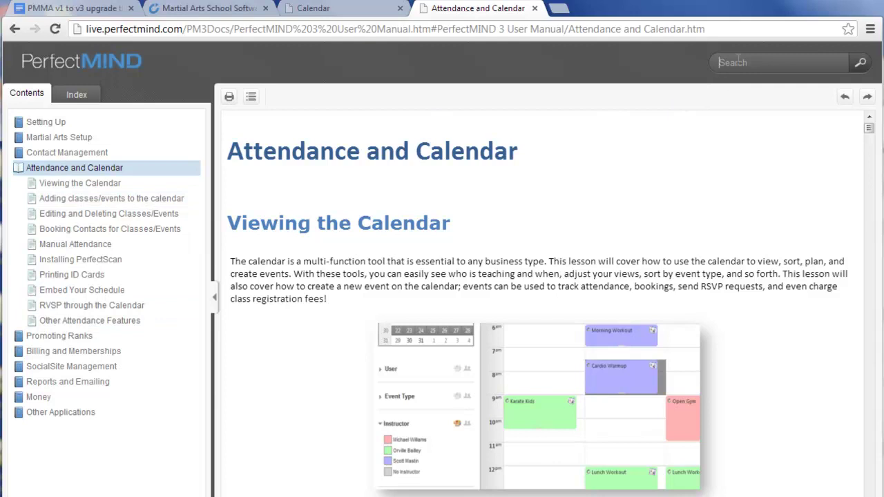
Step: Search the user manual for "rating", return to the manual's start page and close the manual
text(rating)
key(Return)
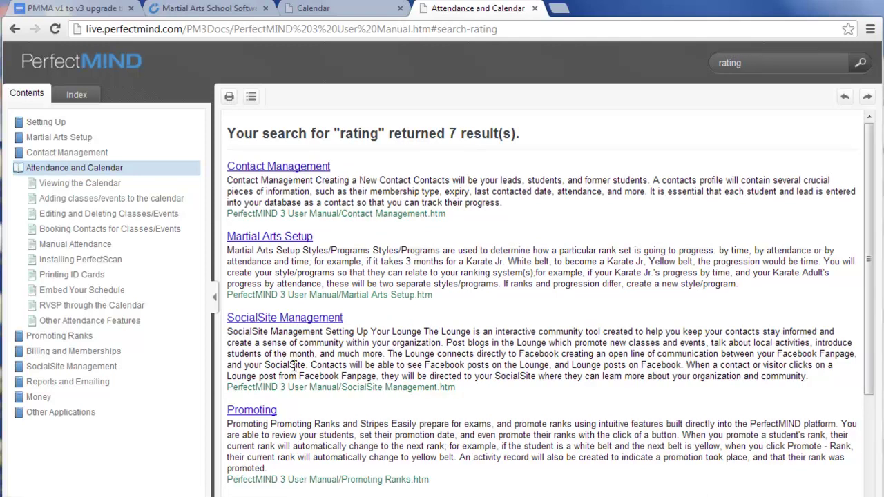
click(105, 65)
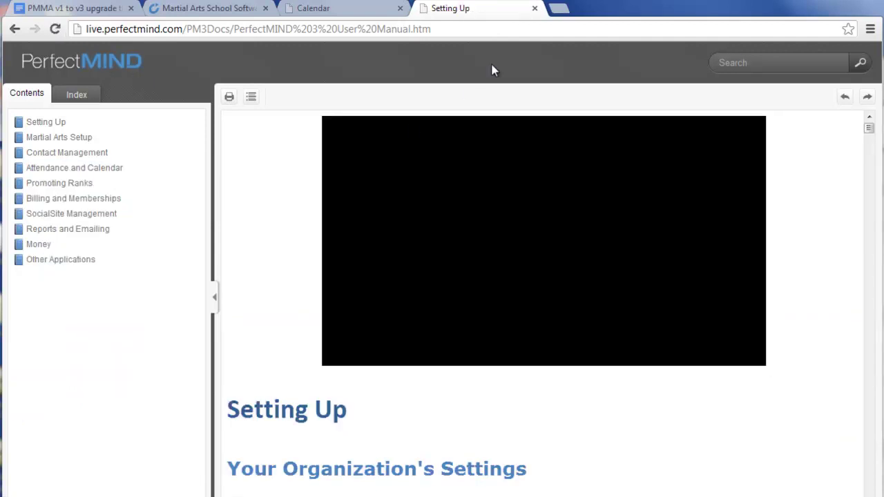
click(534, 9)
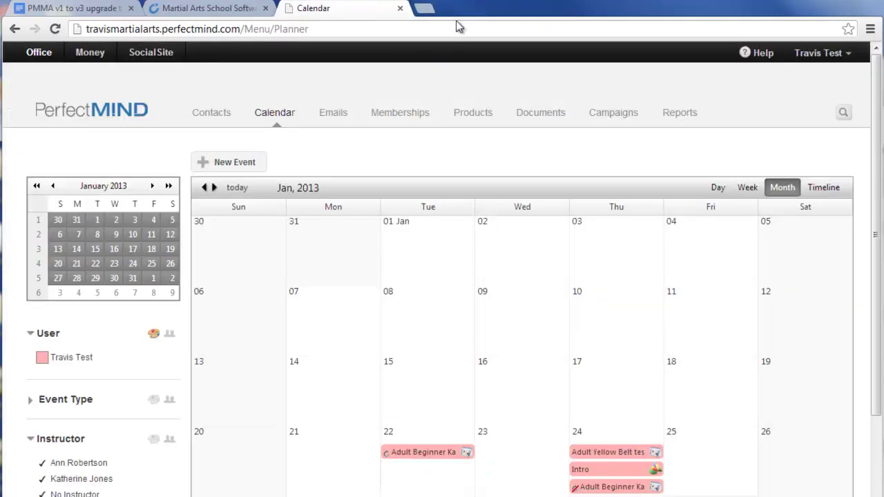
Step: Switch to the Championsway website and open the Live Training page from its Client Support Center
click(233, 8)
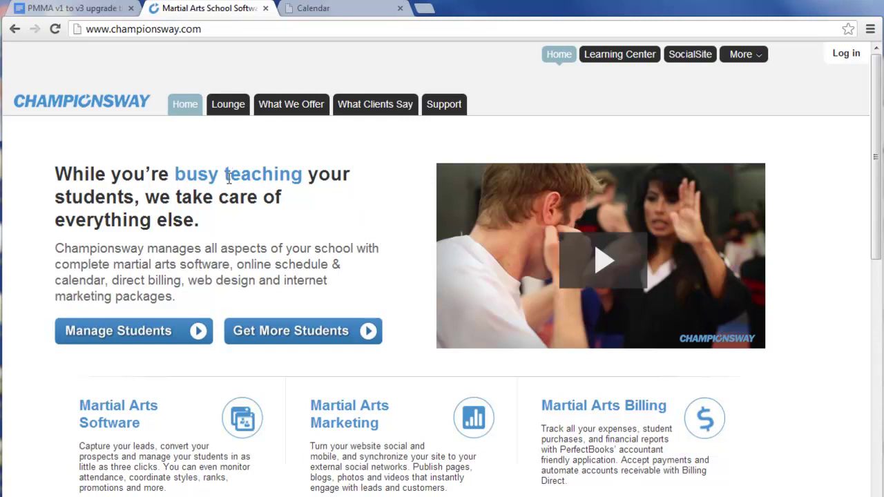
click(449, 111)
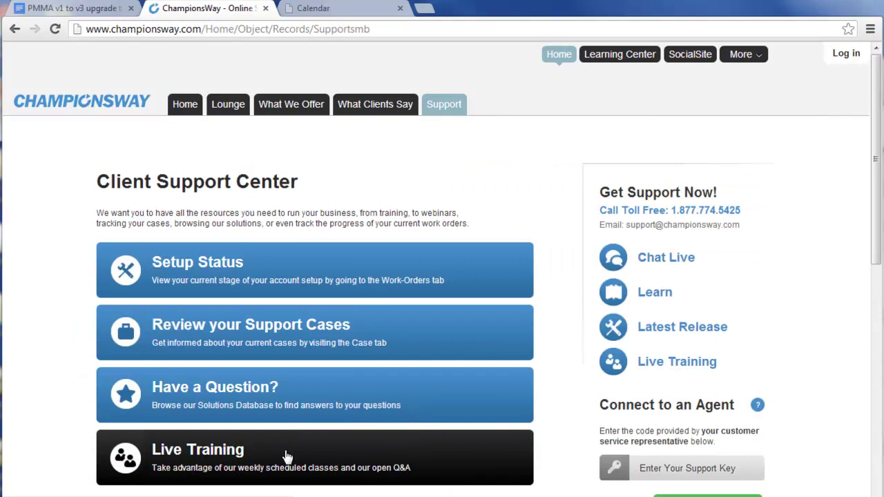
click(287, 457)
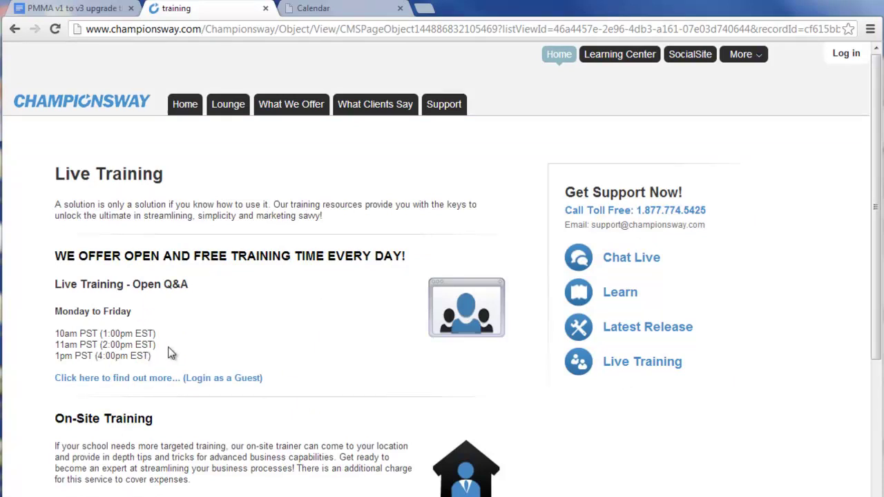
Step: View the guest login page for the Open Q&A live training, go back and switch to the PerfectMIND calendar
click(214, 382)
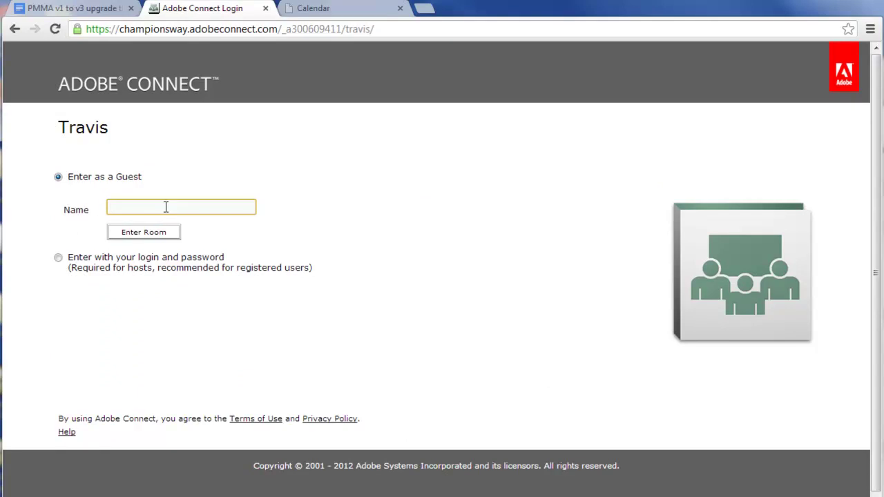
click(14, 29)
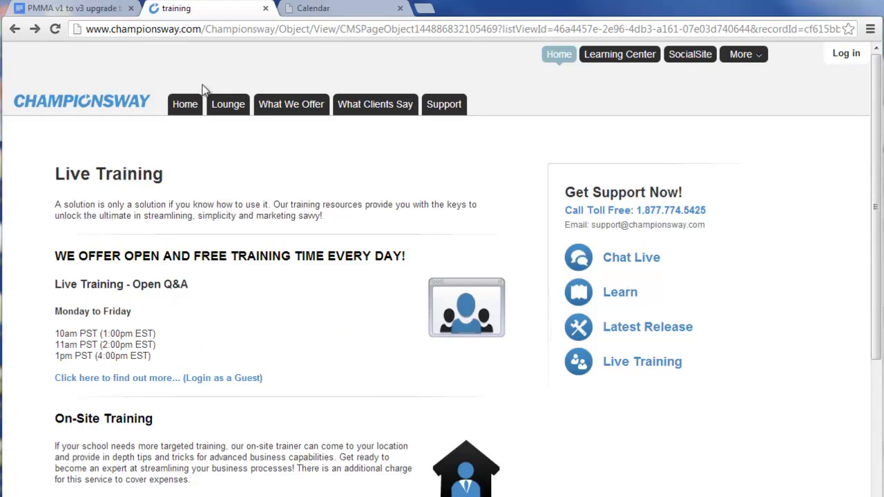
click(312, 9)
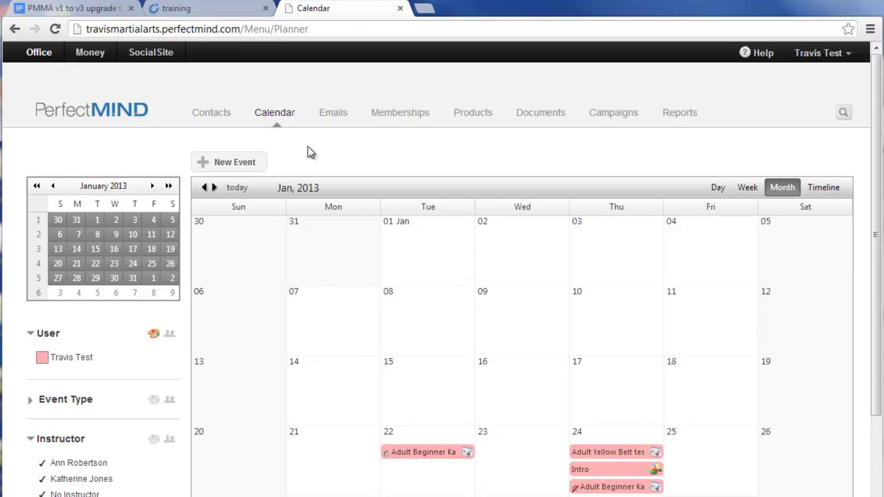